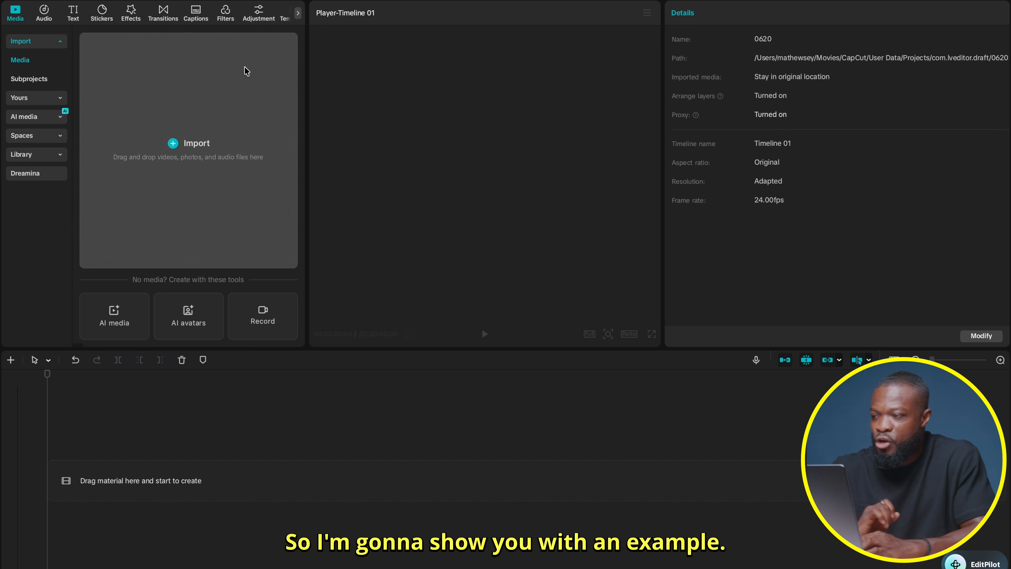
Preview the business meeting video from the stock library's trending collection and add it to the empty timeline
left_click(30, 156)
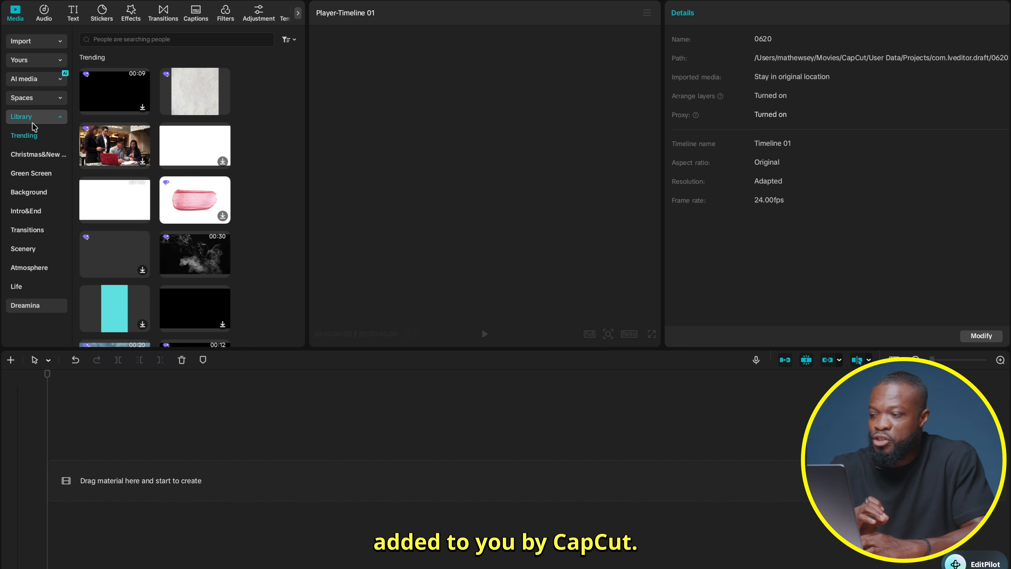
left_click(108, 151)
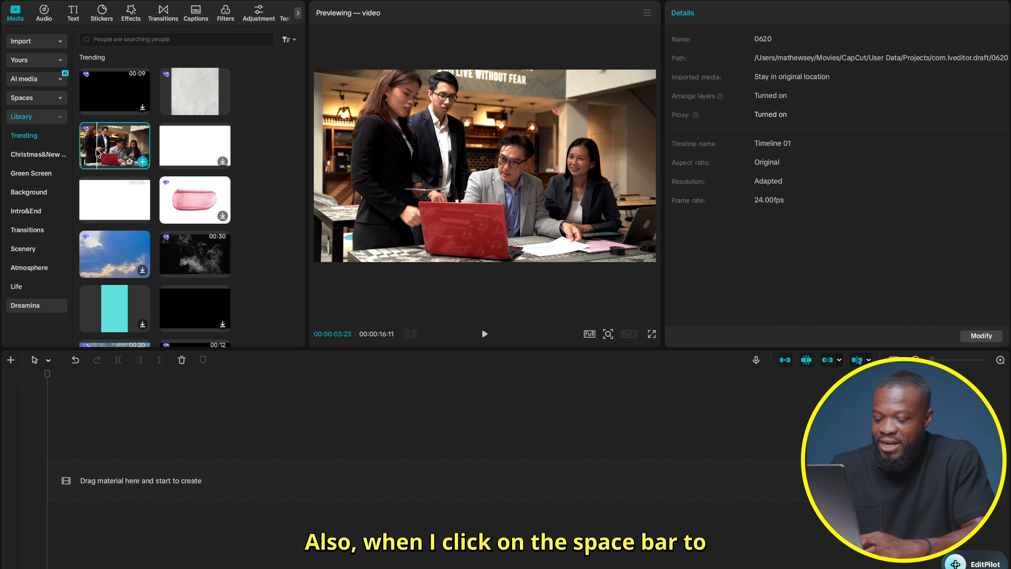
key("space")
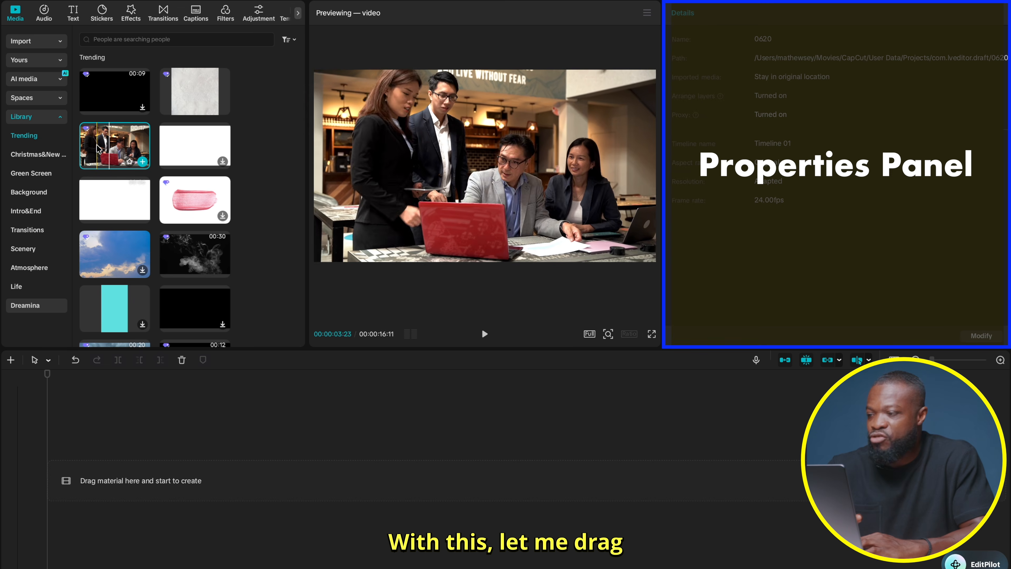
left_click(108, 139)
left_click_drag(108, 138, 124, 492)
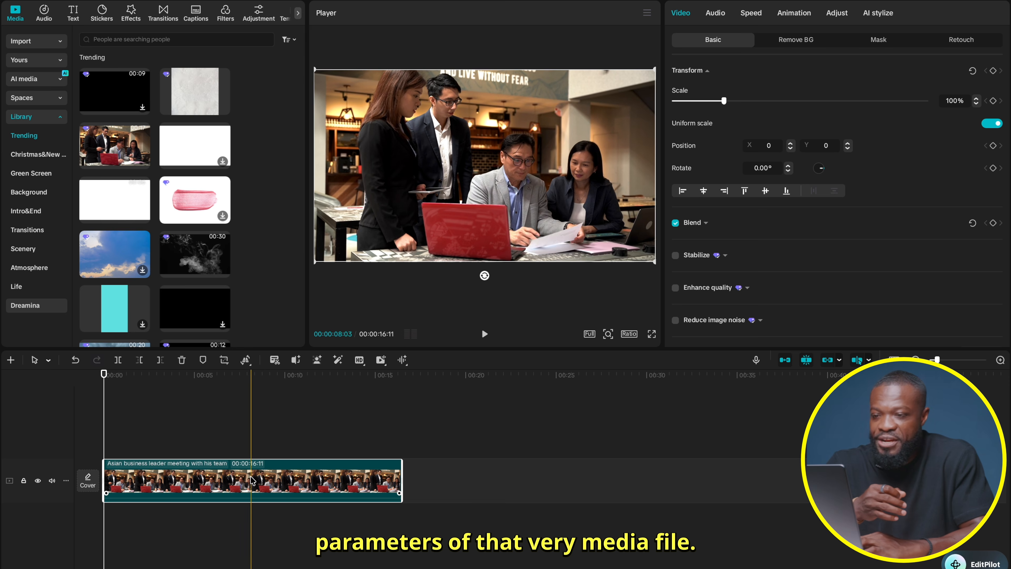
Look through the clip's animation, adjustment and speed settings, and delete the clip from the timeline
left_click(128, 446)
left_click(129, 484)
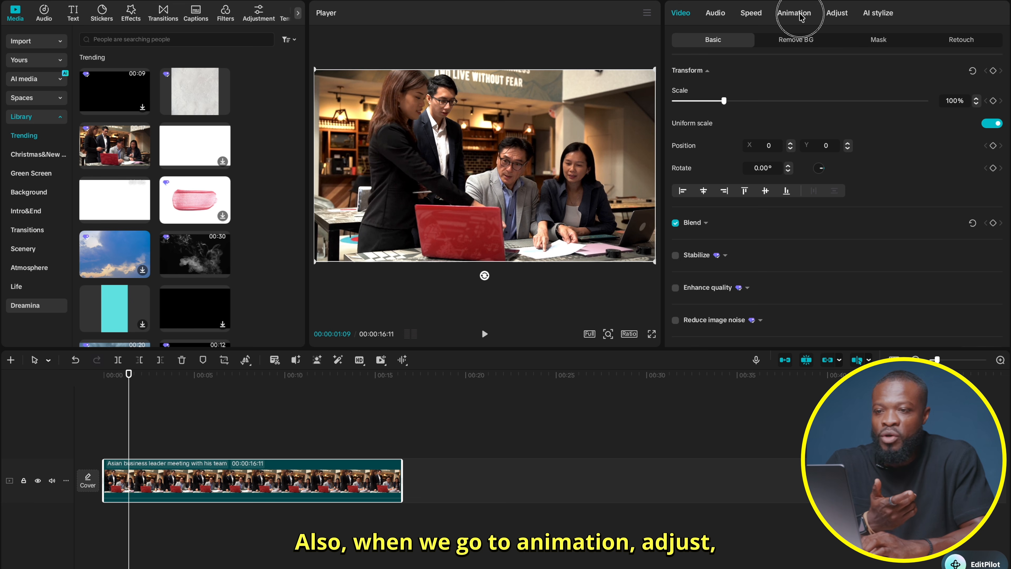
left_click(785, 16)
left_click(837, 15)
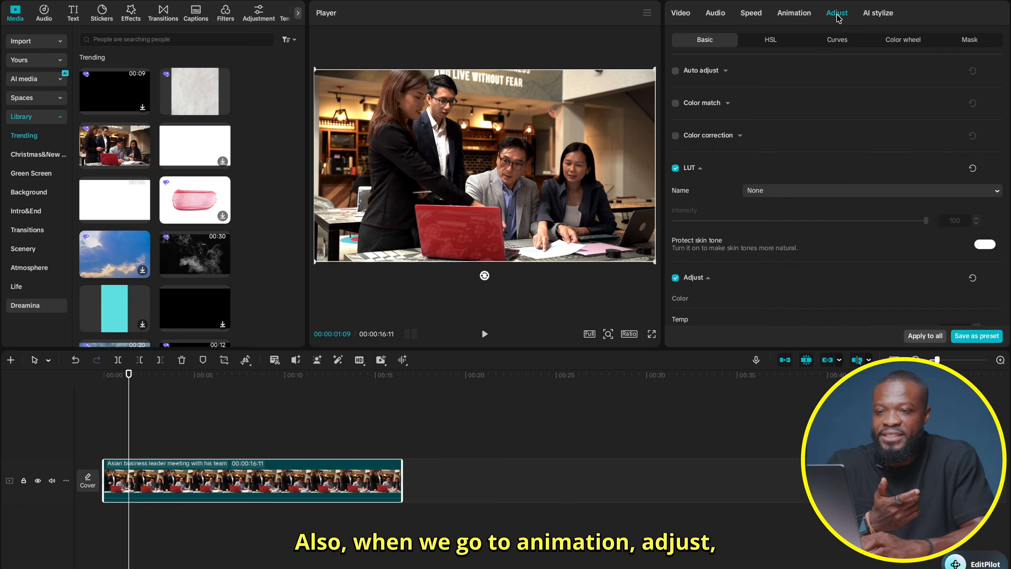
left_click(755, 14)
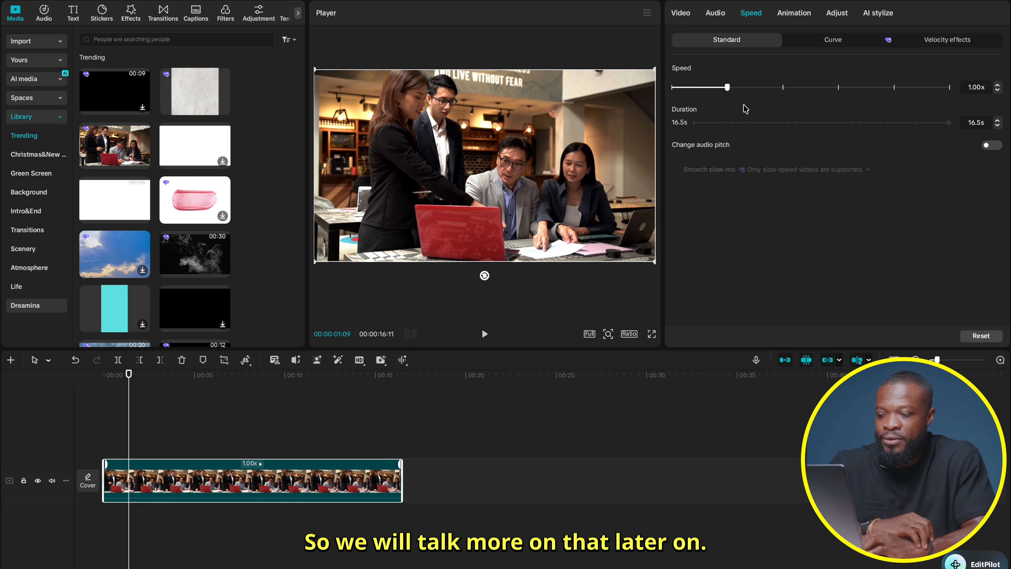
key("Delete")
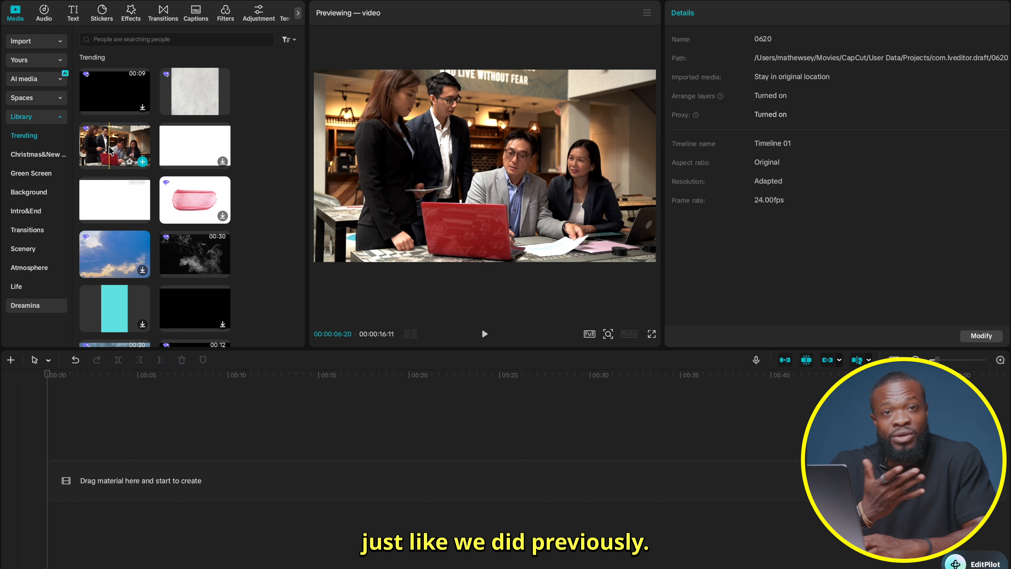
Place the business meeting and lip gloss clips in sequence on the main track and stack the Cool Rolling Fog clip above them
left_click_drag(110, 151, 104, 468)
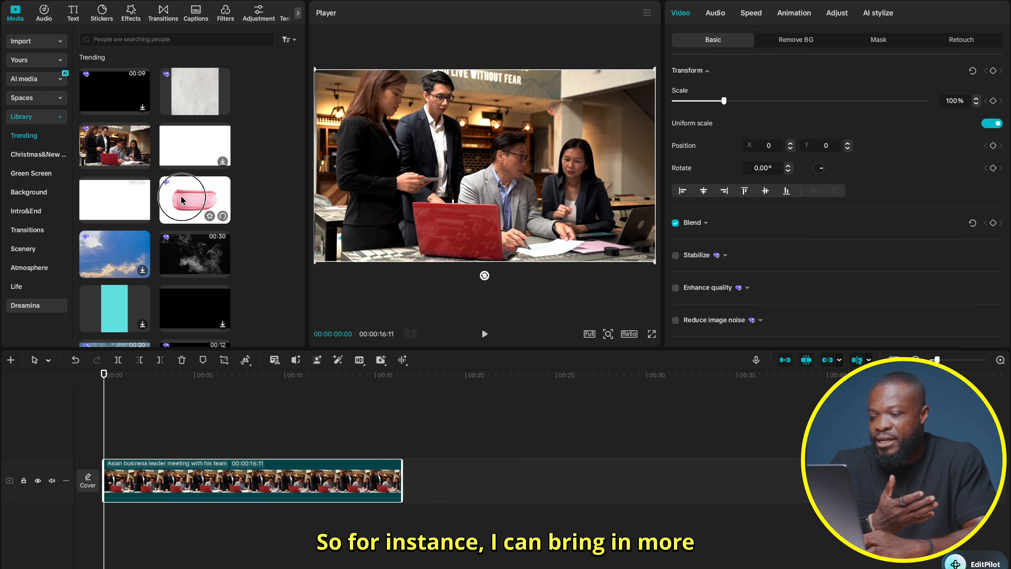
left_click_drag(181, 199, 424, 498)
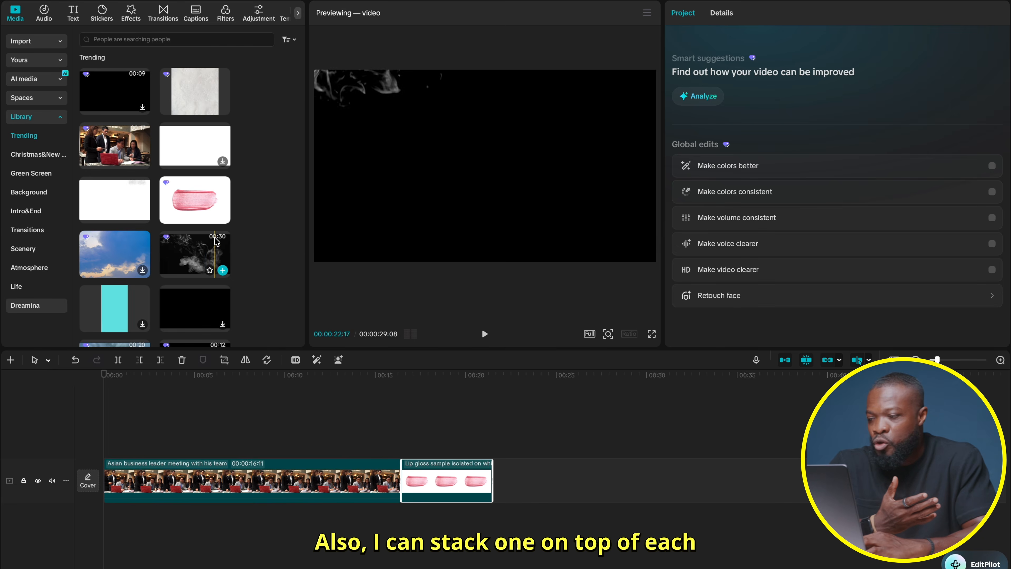
left_click_drag(214, 234, 162, 427)
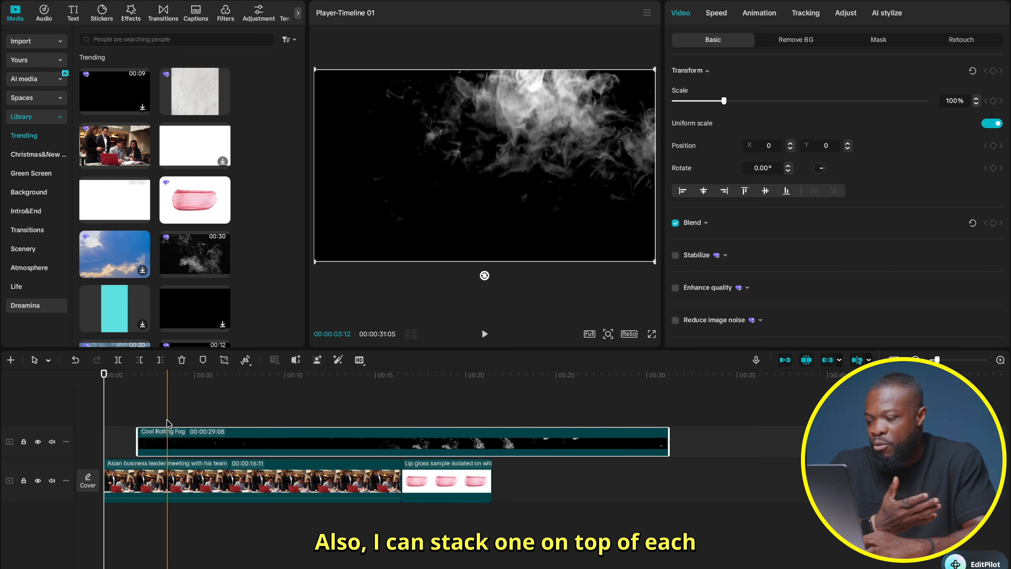
left_click(177, 441)
left_click(178, 441)
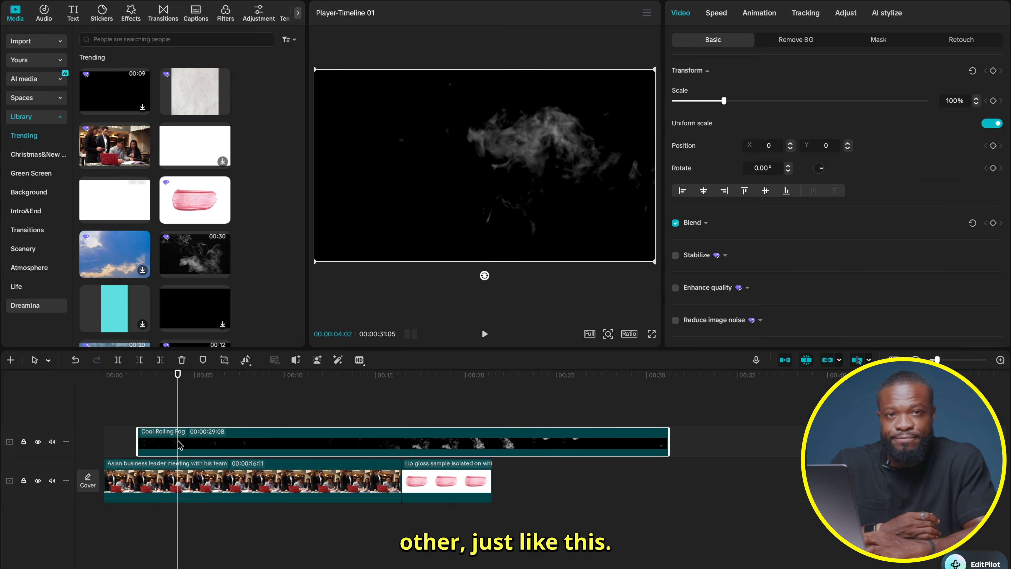
left_click(272, 416)
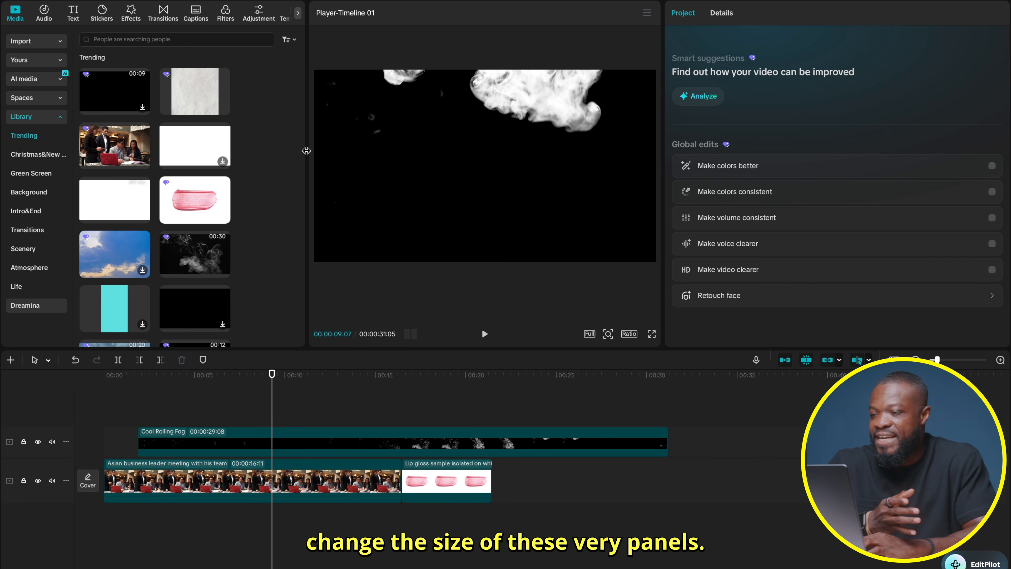
Resize the panels to widen the preview player and make the timeline taller, keeping the Default workspace layout
left_click_drag(307, 152, 275, 149)
left_click_drag(483, 176, 306, 175)
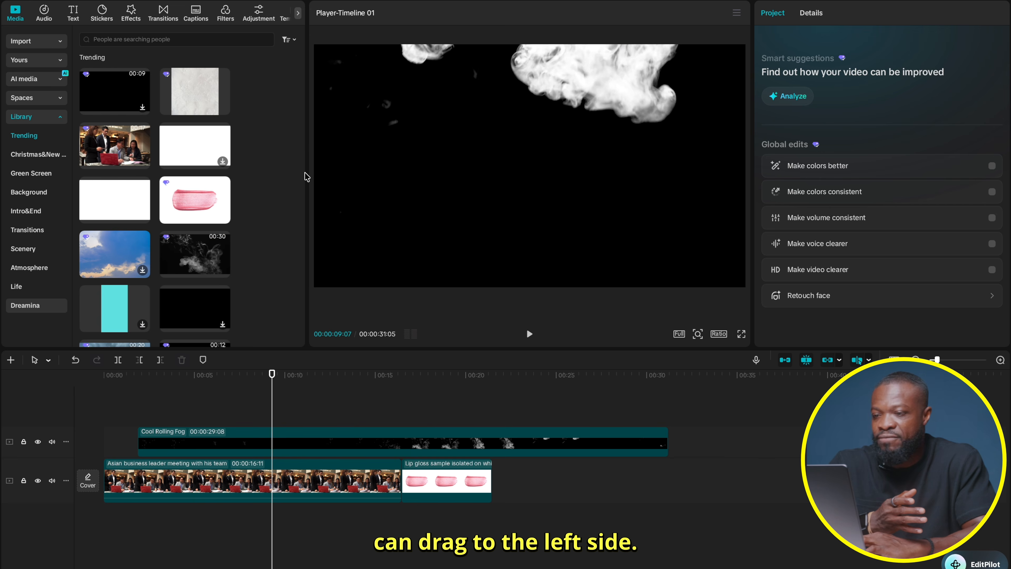
left_click_drag(752, 147, 710, 171)
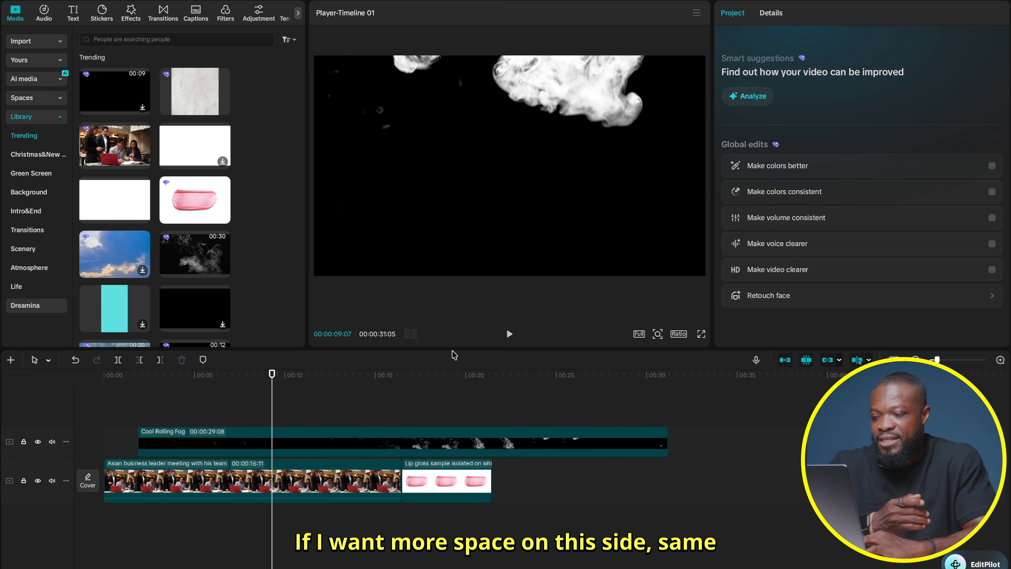
left_click_drag(453, 347, 462, 318)
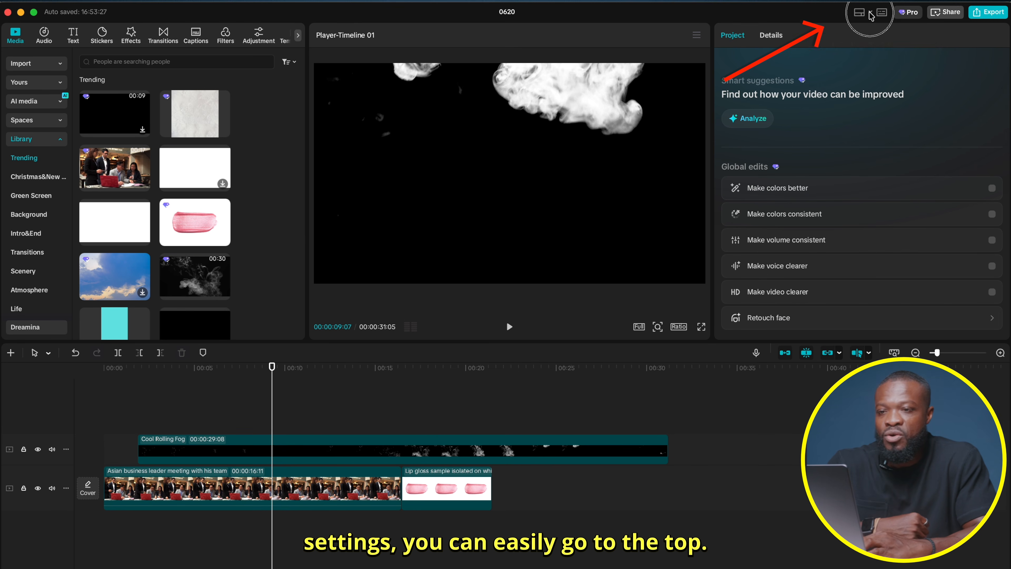
left_click(870, 14)
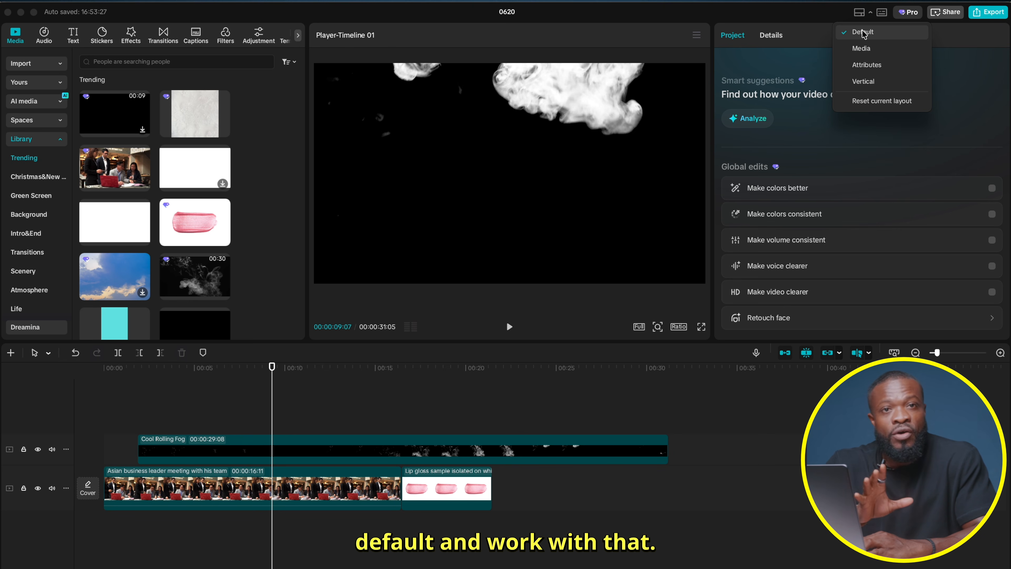
left_click(862, 31)
Delete all the clips from both timeline tracks
left_click_drag(216, 398, 456, 513)
key("BackSpace")
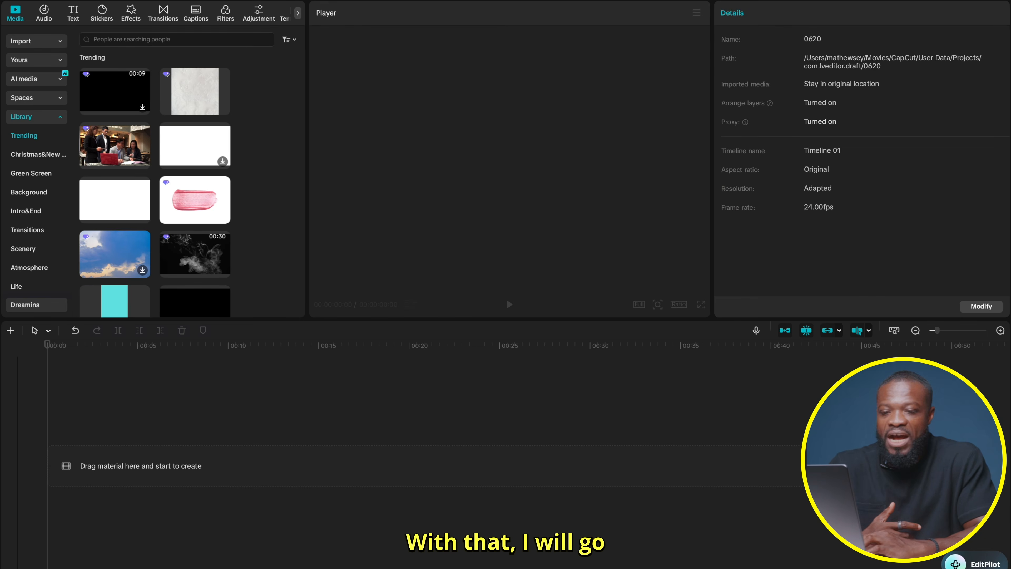
Rename the project as Tuts 11 in the project settings
left_click(986, 308)
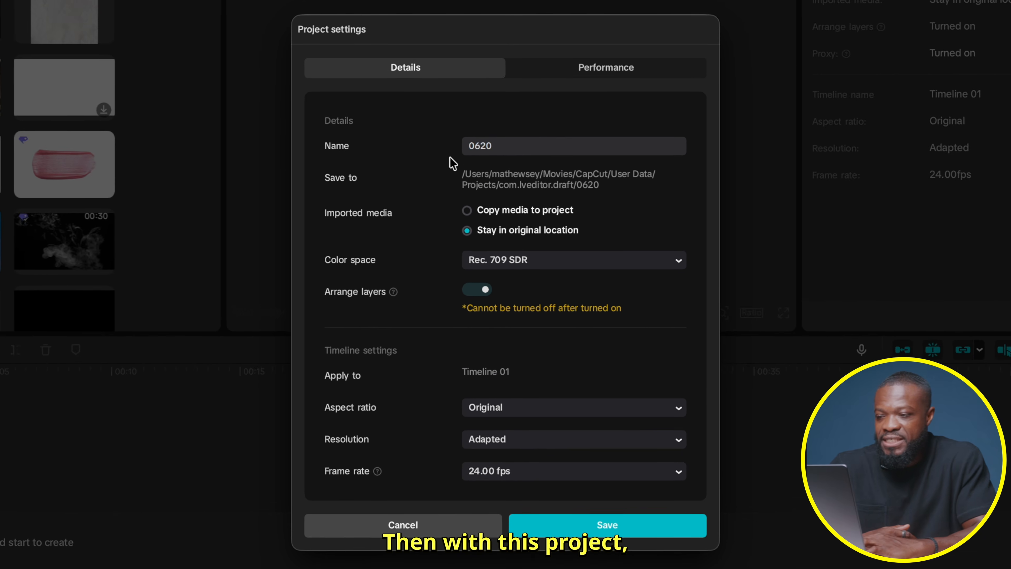
left_click_drag(502, 146, 444, 153)
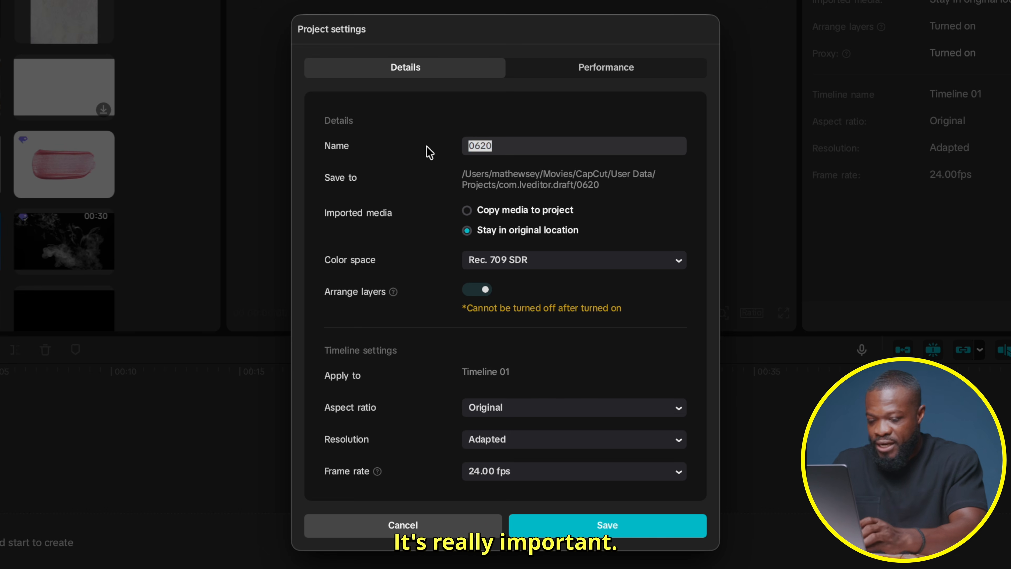
type("Tuts 11")
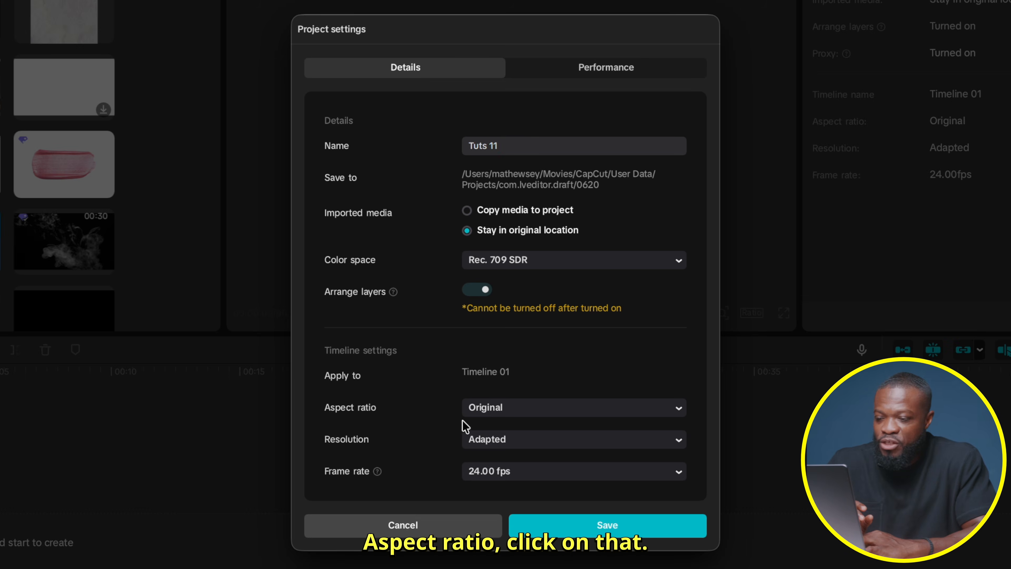
Set the timeline's aspect ratio to 16:9 with a frame rate of 24.00 fps, and save the project settings
left_click(510, 410)
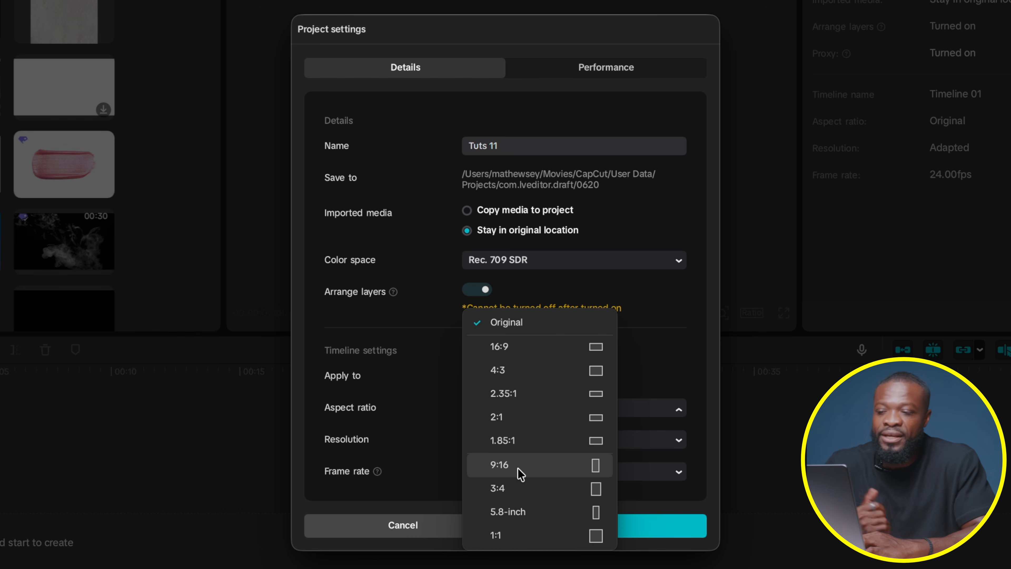
left_click(529, 352)
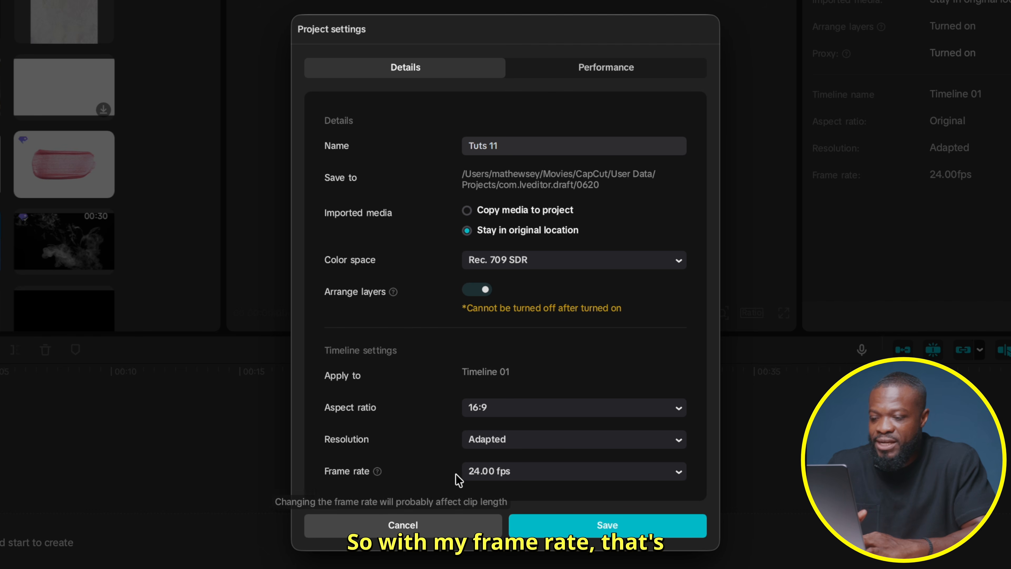
left_click(510, 476)
left_click(506, 502)
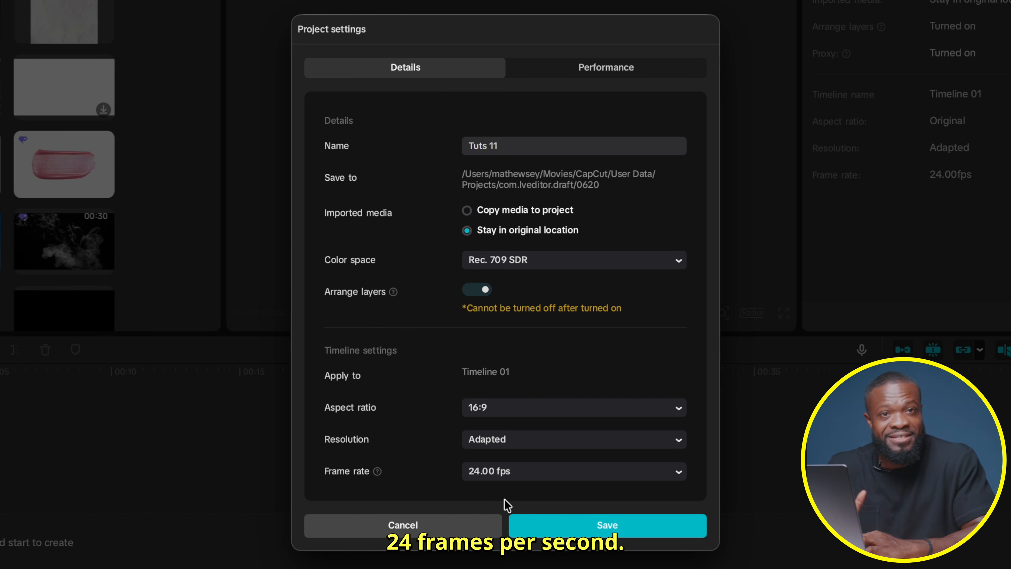
left_click(607, 525)
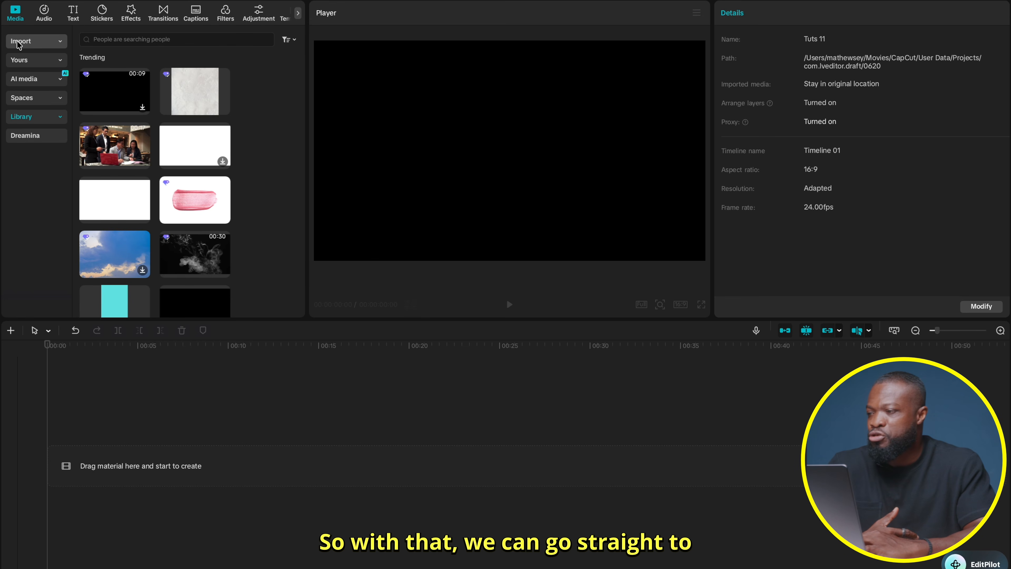
left_click(18, 43)
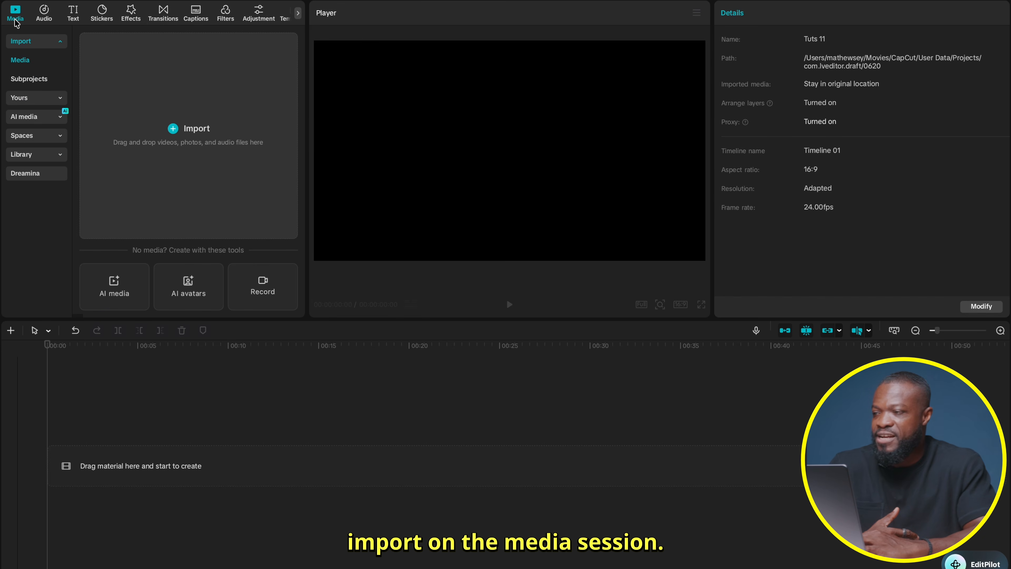
left_click(173, 129)
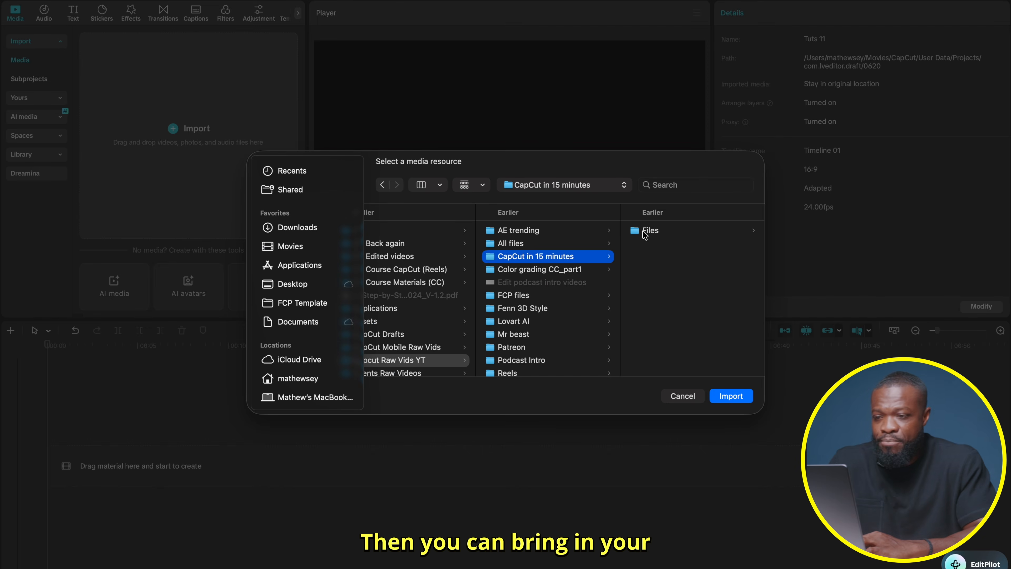
left_click(644, 230)
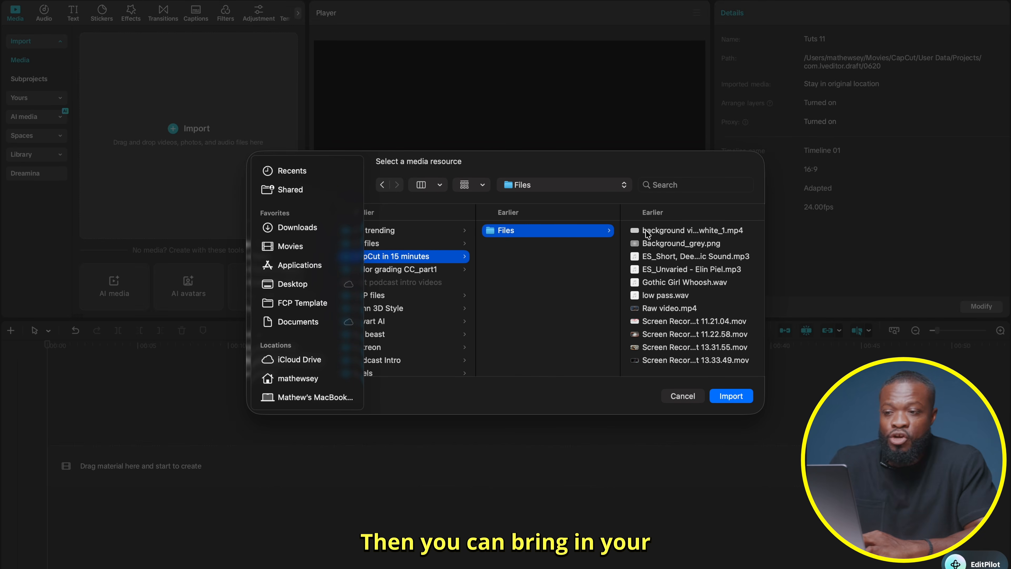
left_click(662, 231)
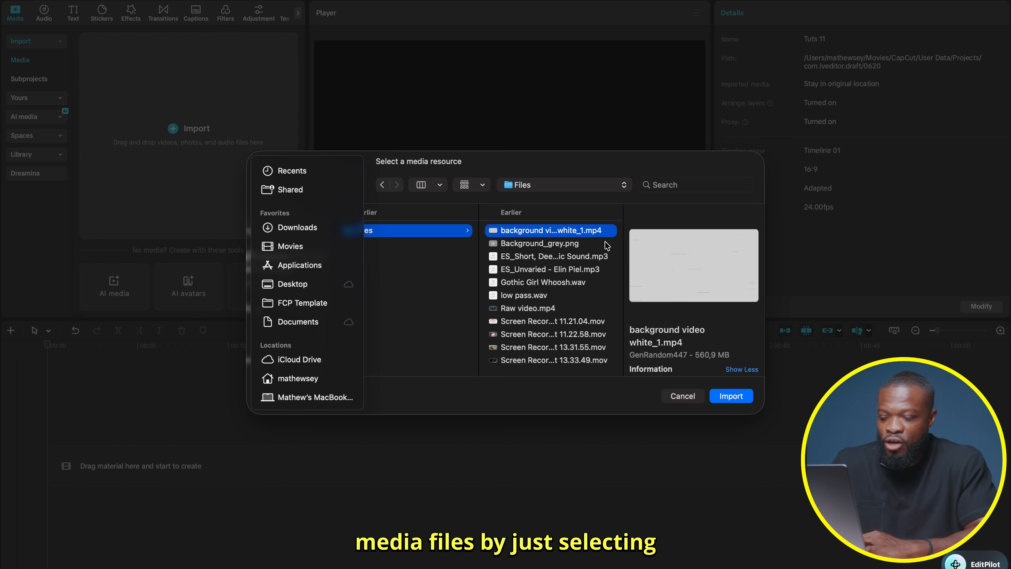
left_click(604, 271, "shift")
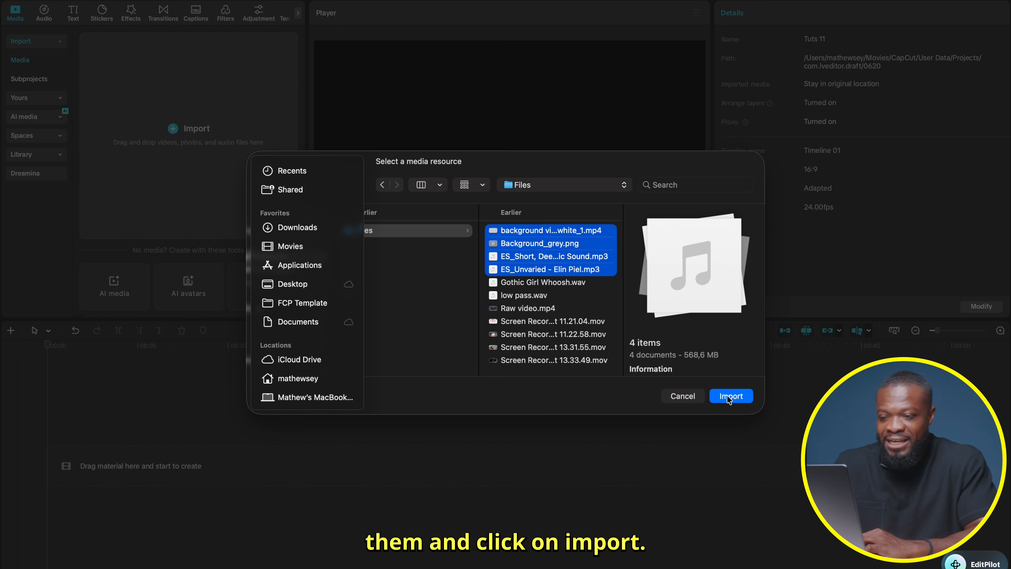
left_click(683, 396)
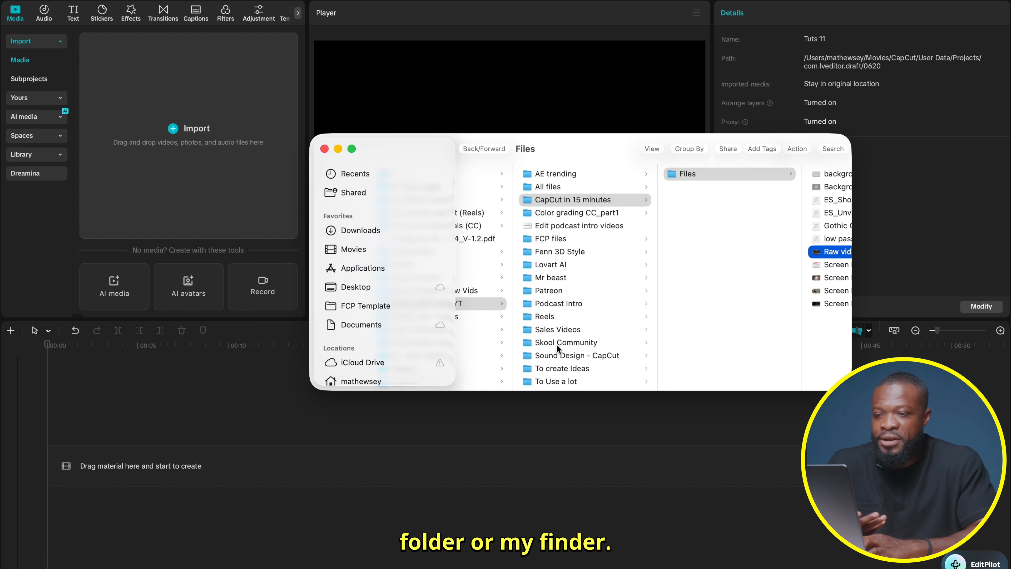
Try to add all the individual media files in Finder's Files folder to the project's media
scroll(556, 345, "right", 4)
left_click_drag(681, 343, 213, 181)
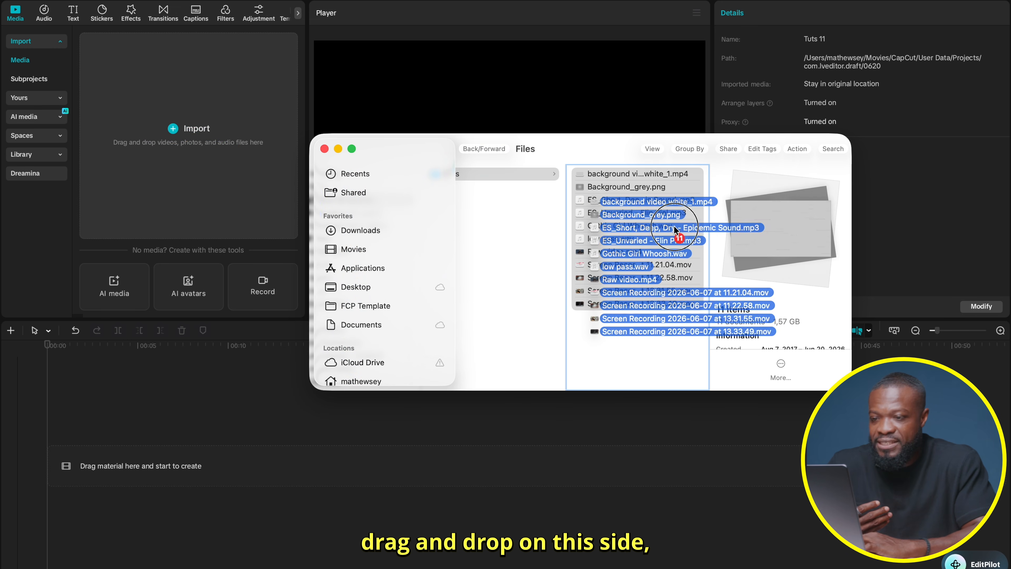
left_click_drag(675, 229, 673, 227)
Import the whole Files folder from Finder into the project's media
scroll(531, 183, "left", 3)
left_click(546, 172)
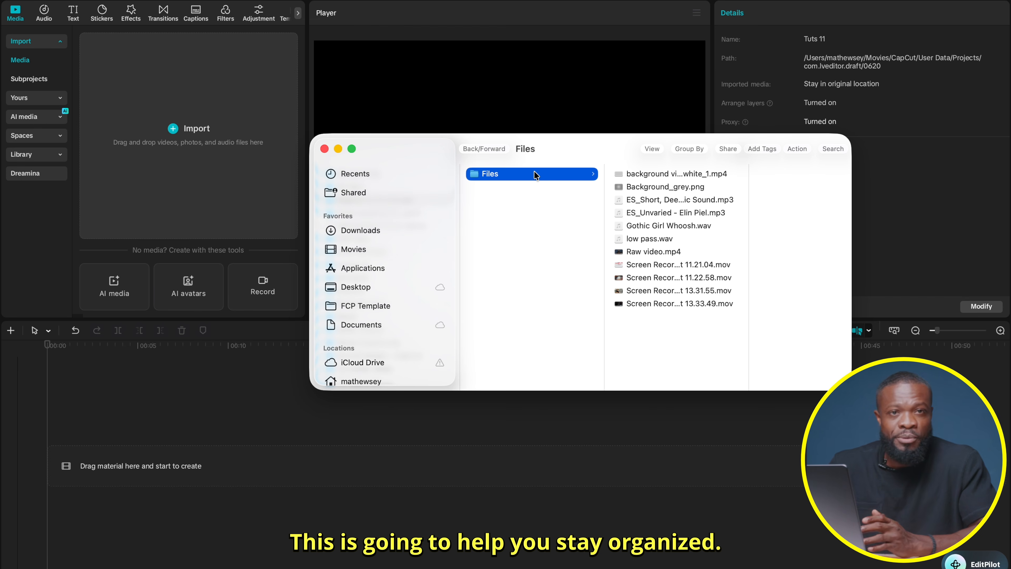
left_click_drag(533, 174, 313, 178)
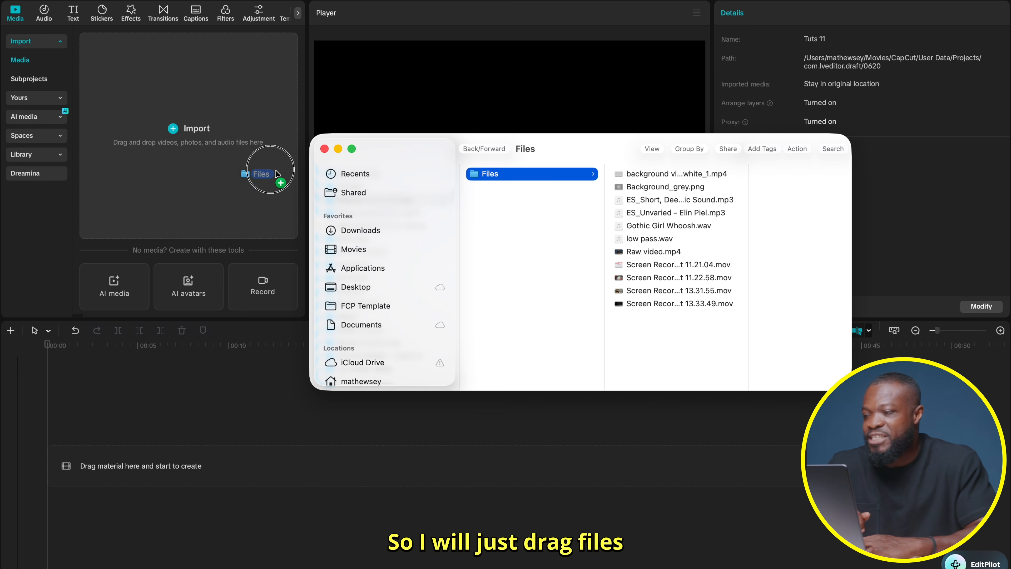
left_click_drag(199, 154, 201, 153)
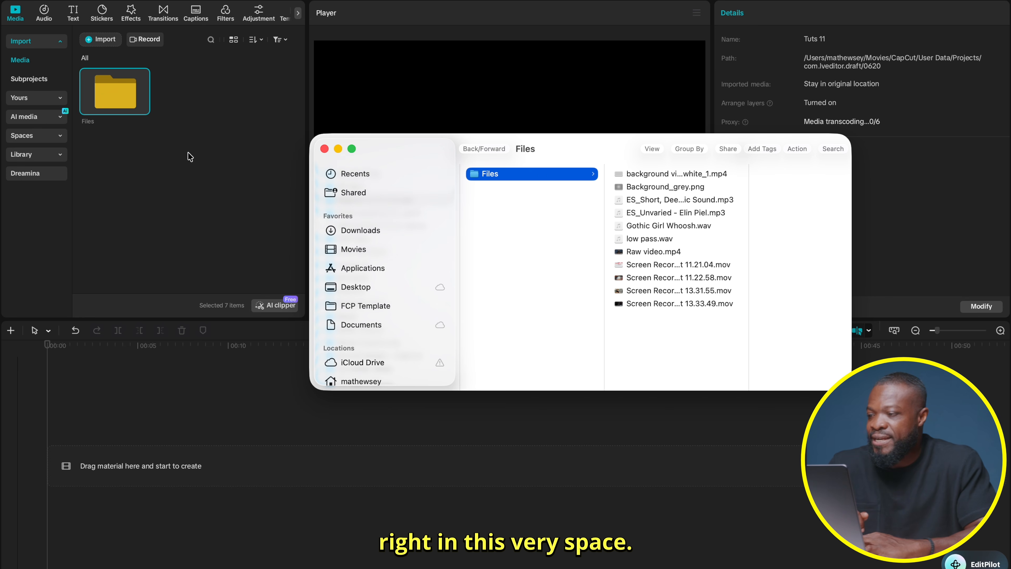
Open the imported Files folder and place Raw video.mp4 at the start of the timeline's main track
left_click(194, 160)
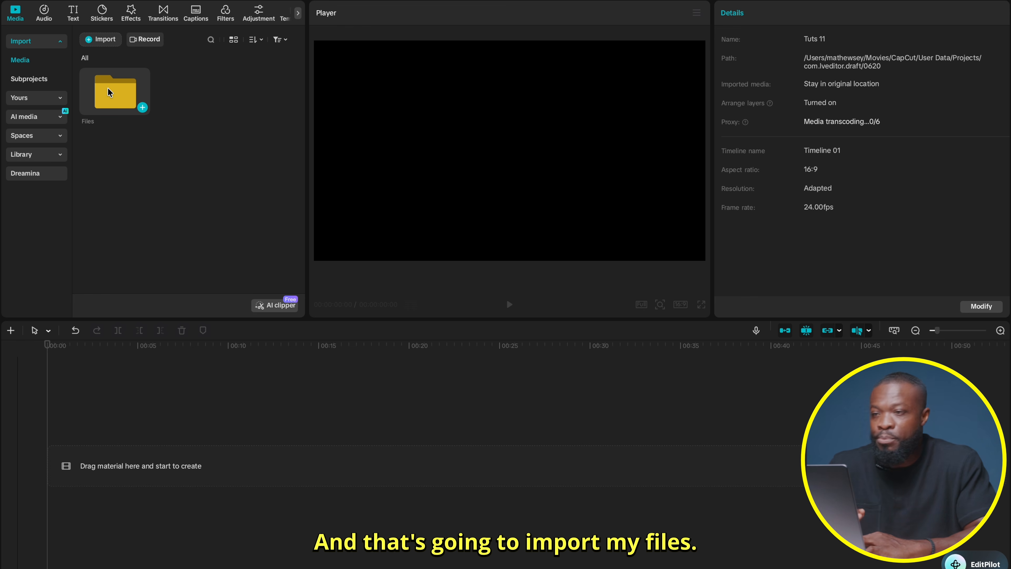
double_click(113, 93)
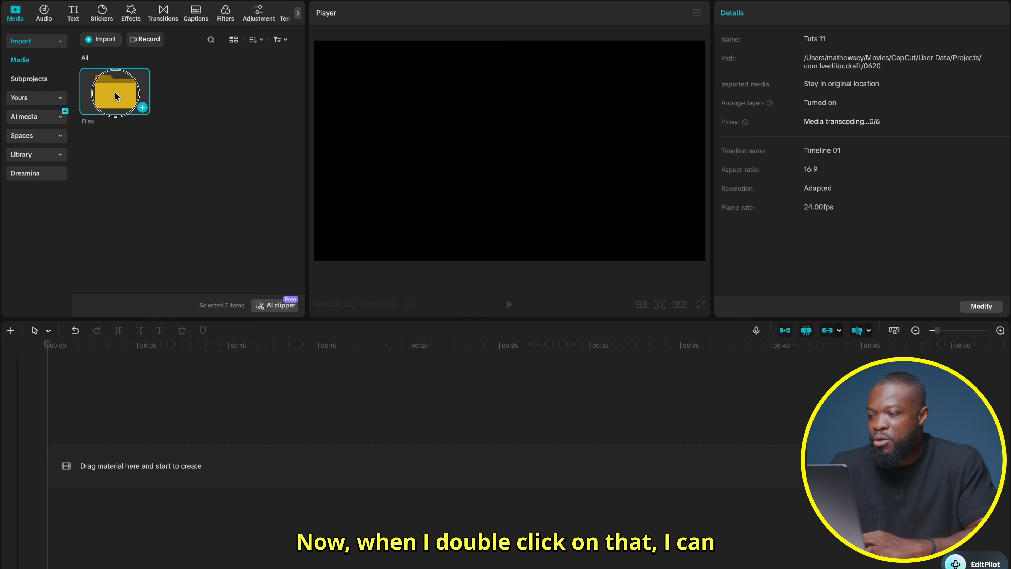
scroll(255, 136, "down", 5)
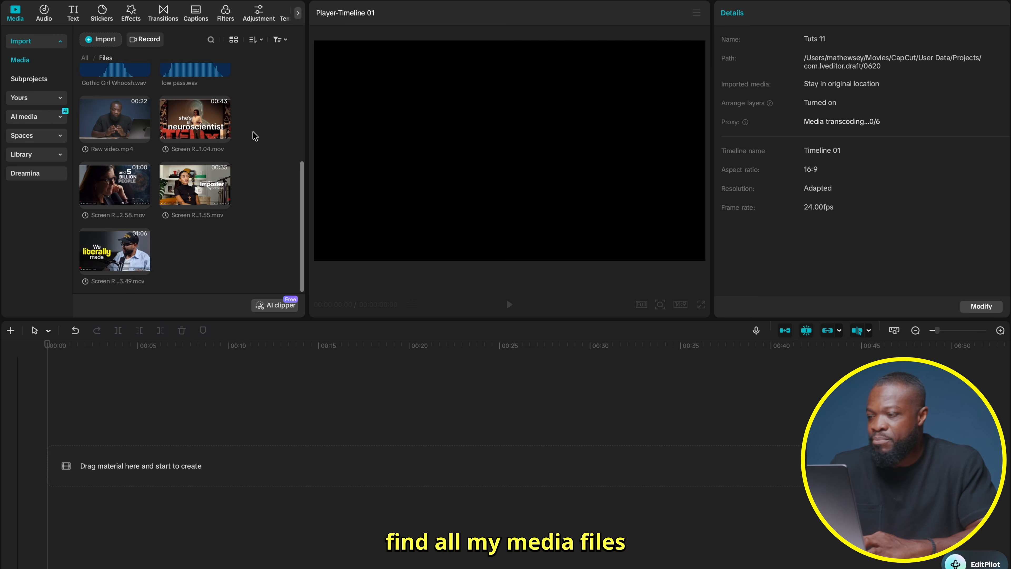
scroll(255, 136, "up", 5)
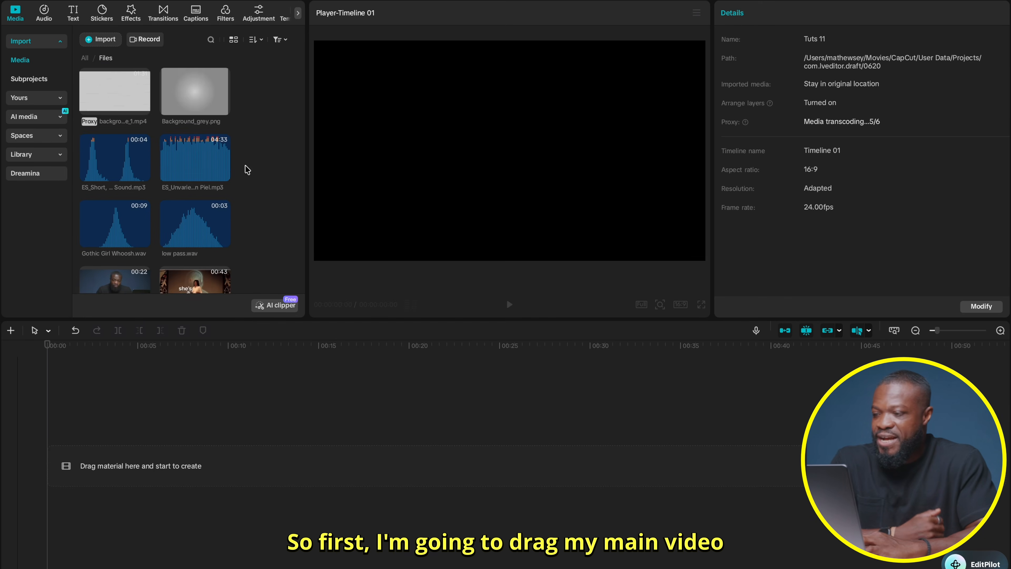
scroll(246, 169, "down", 3)
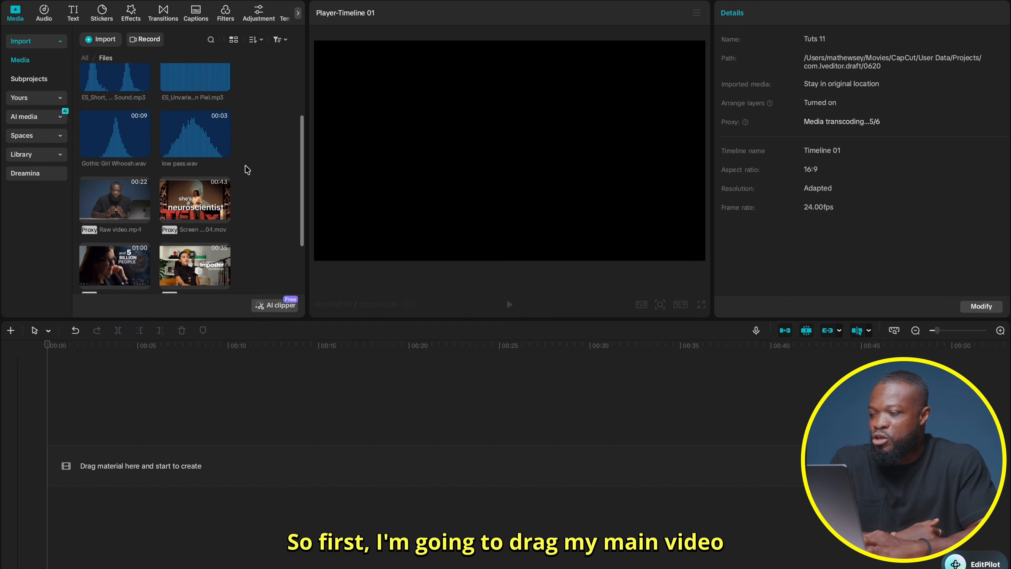
left_click_drag(105, 199, 111, 462)
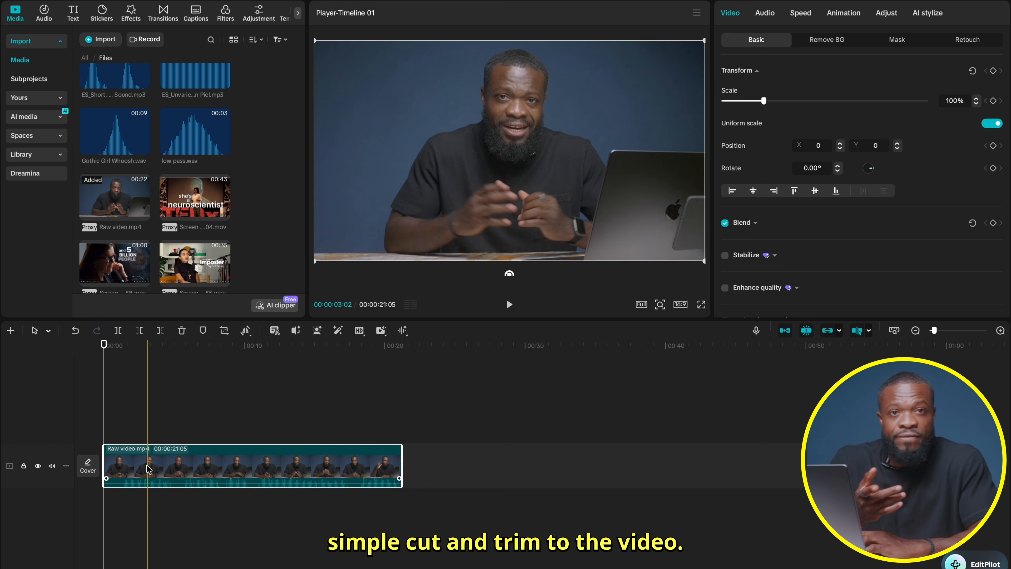
Play the opening of the Raw video clip to find where speech begins, and trim off everything before 00:00:01:10
scroll(147, 446, "up", 5)
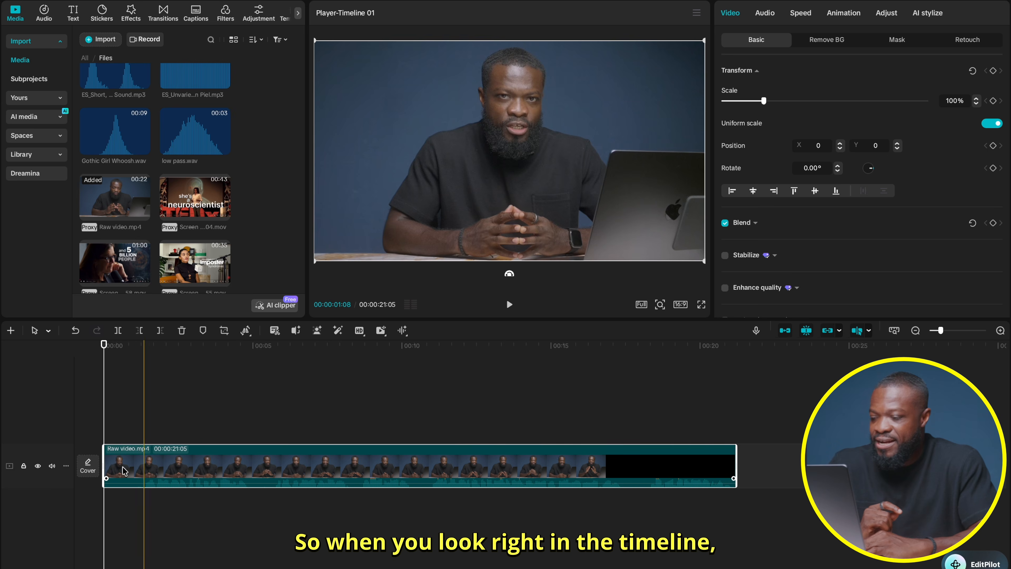
left_click(146, 419)
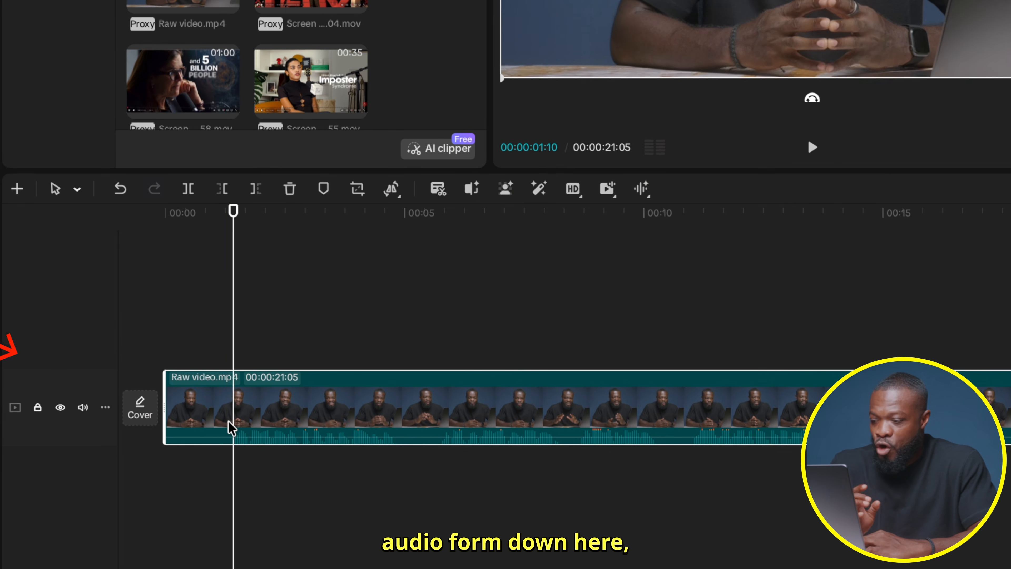
left_click(175, 343)
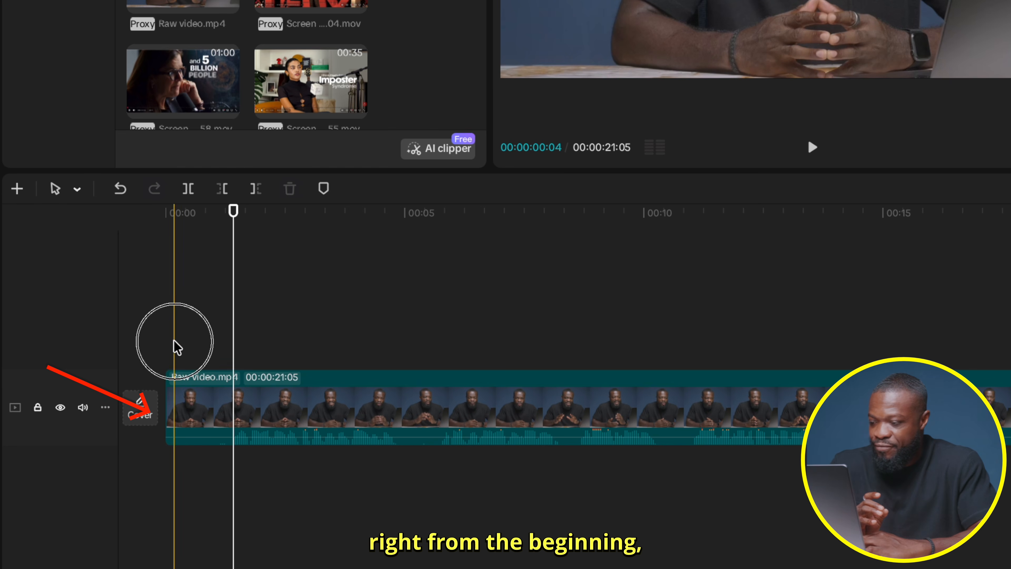
key("space")
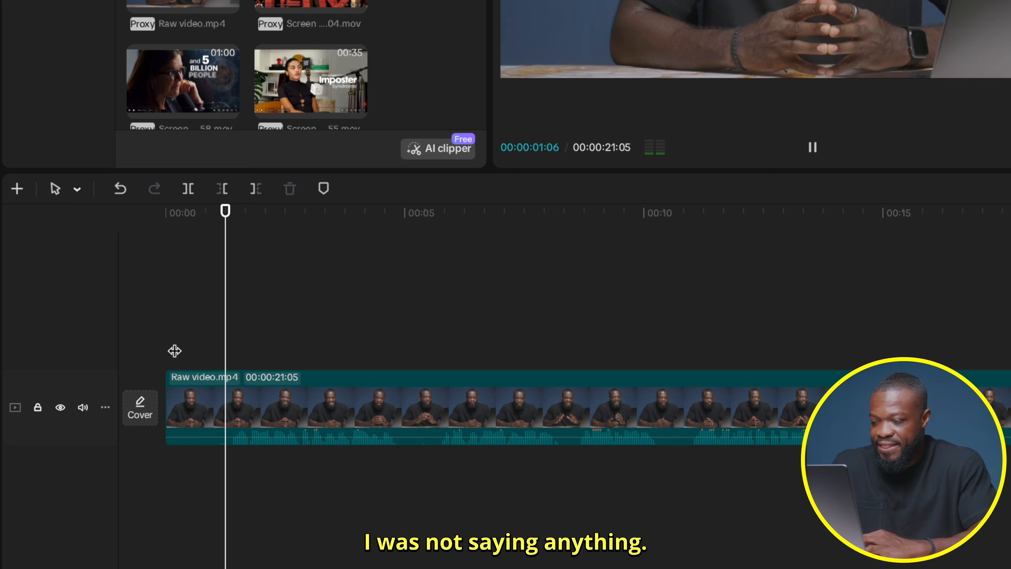
key("space")
key("Right")
key("Right")
key("Right")
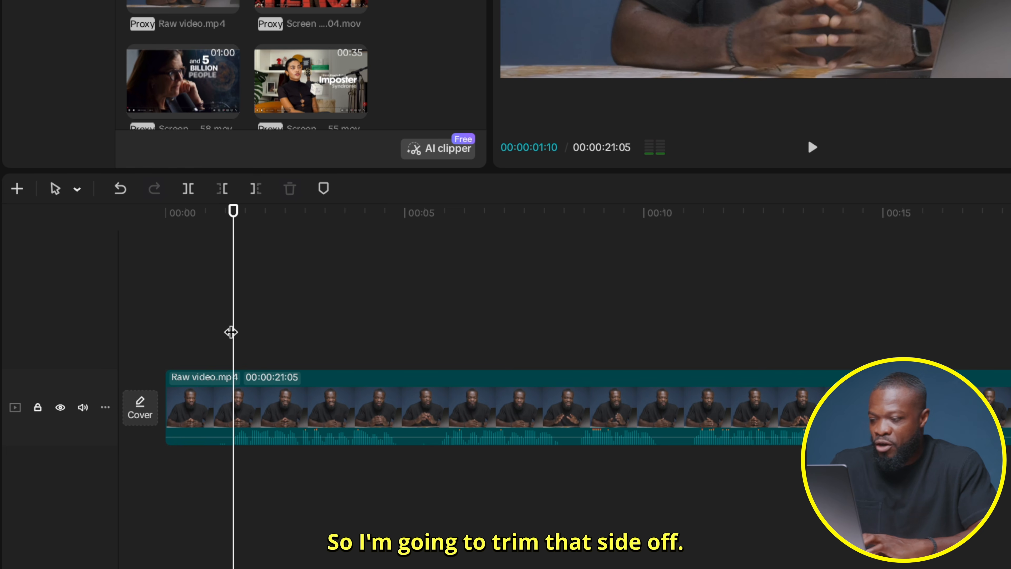
left_click(166, 401)
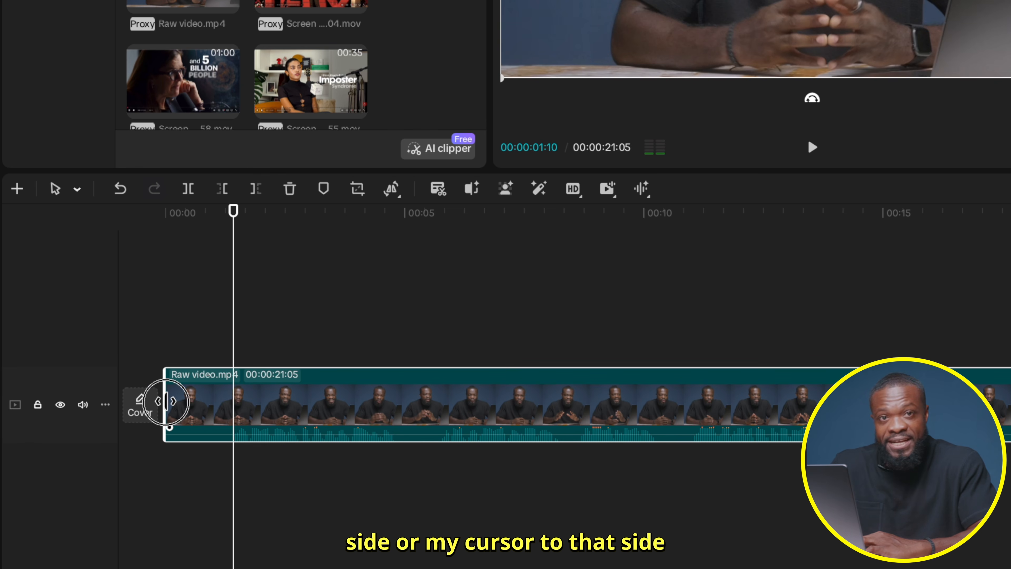
left_click_drag(166, 401, 228, 403)
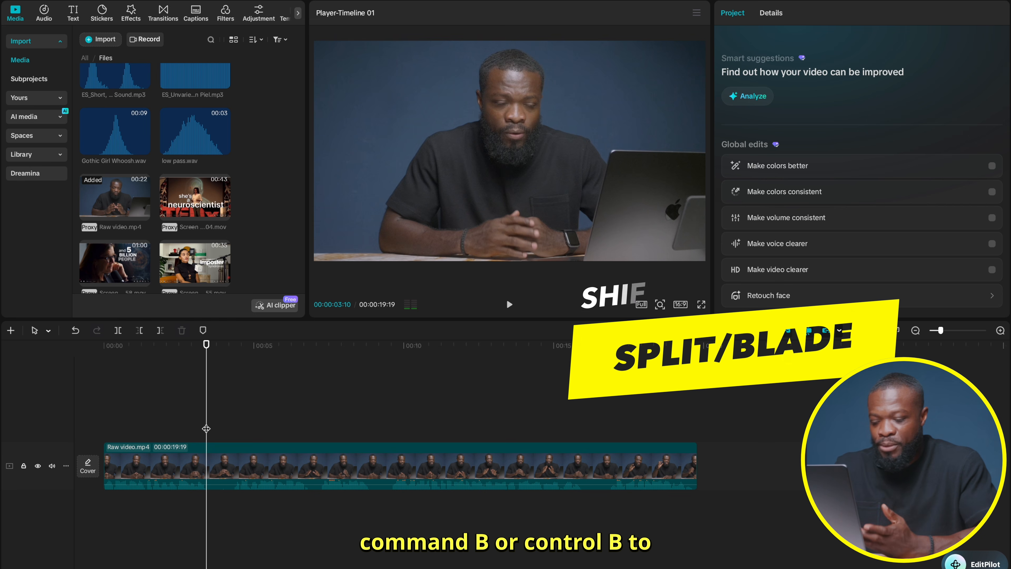
Split the Raw video clip at 00:00:03:10 and about 21 frames further on, and delete the short segment between the cuts
key("ctrl+b")
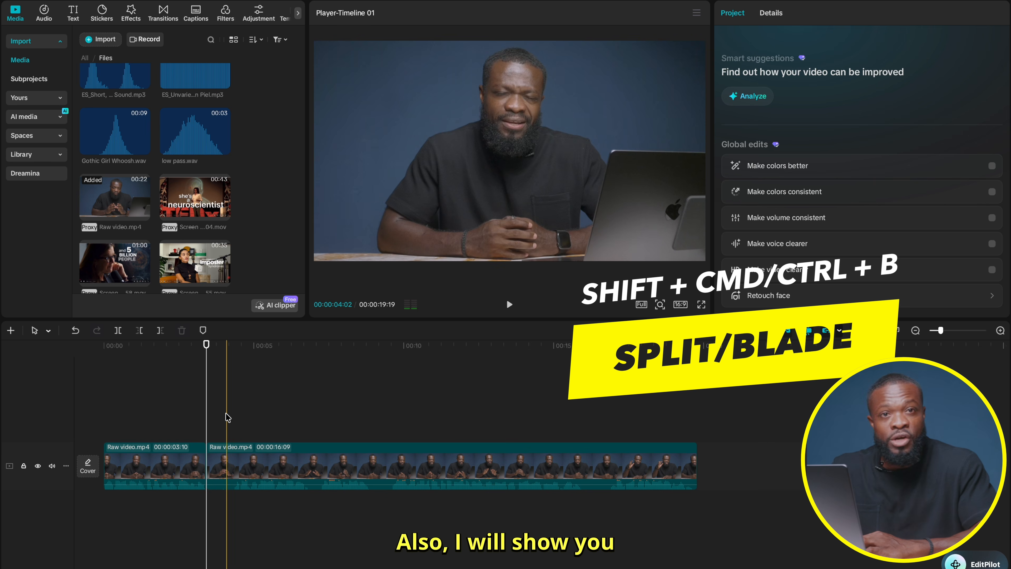
left_click(49, 331)
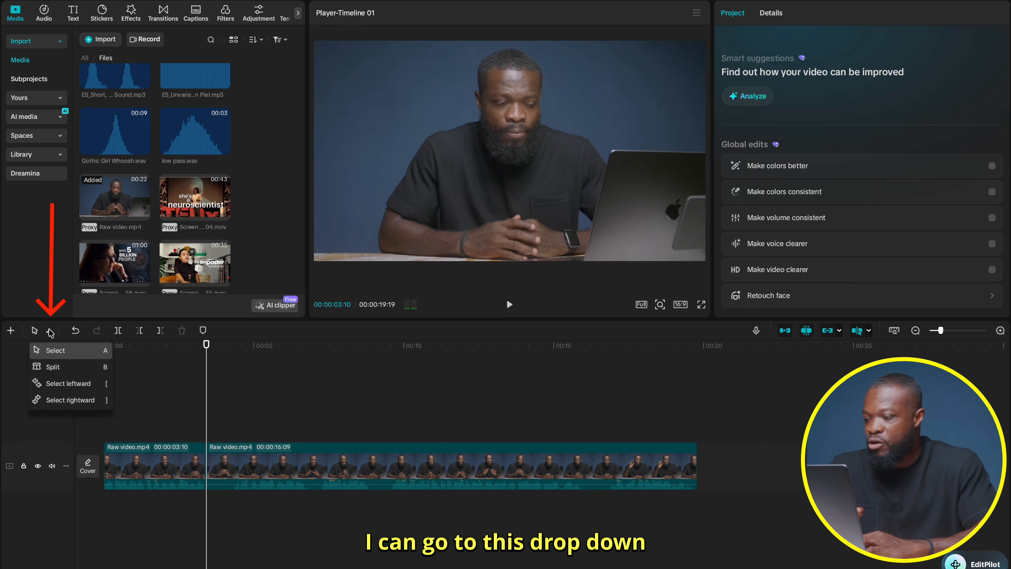
left_click(53, 368)
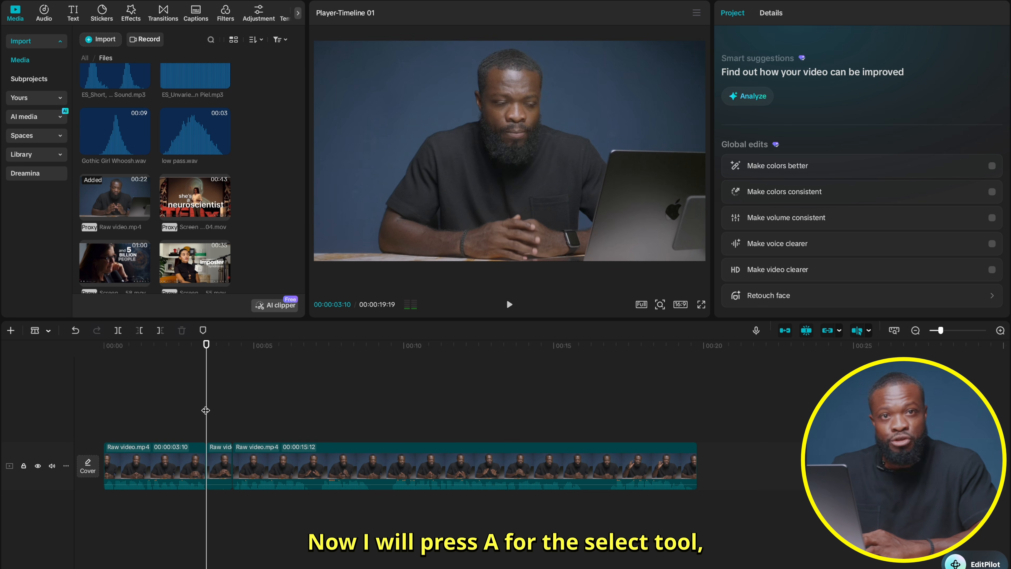
left_click(48, 330)
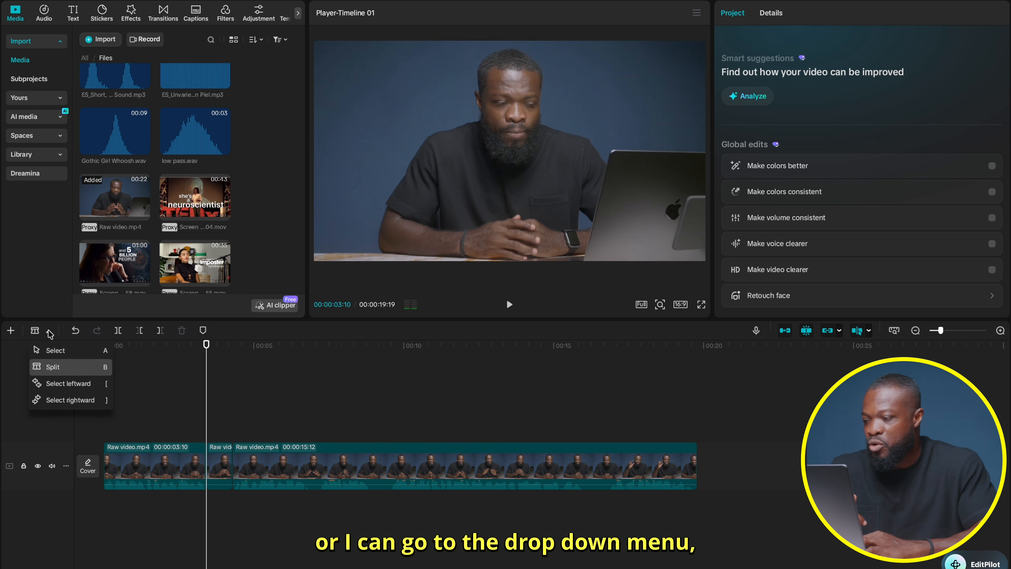
left_click(59, 351)
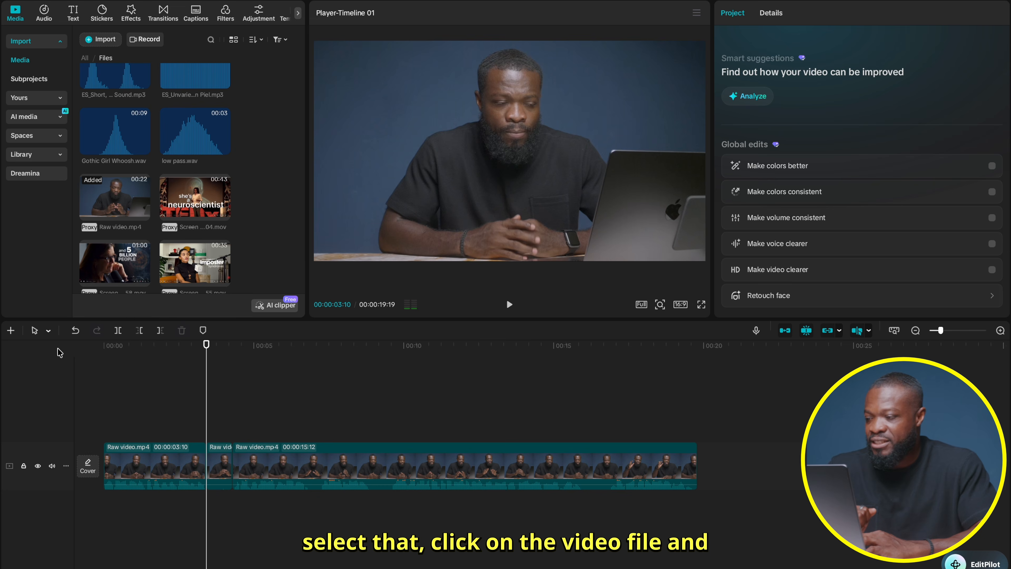
left_click(222, 464)
key("Delete")
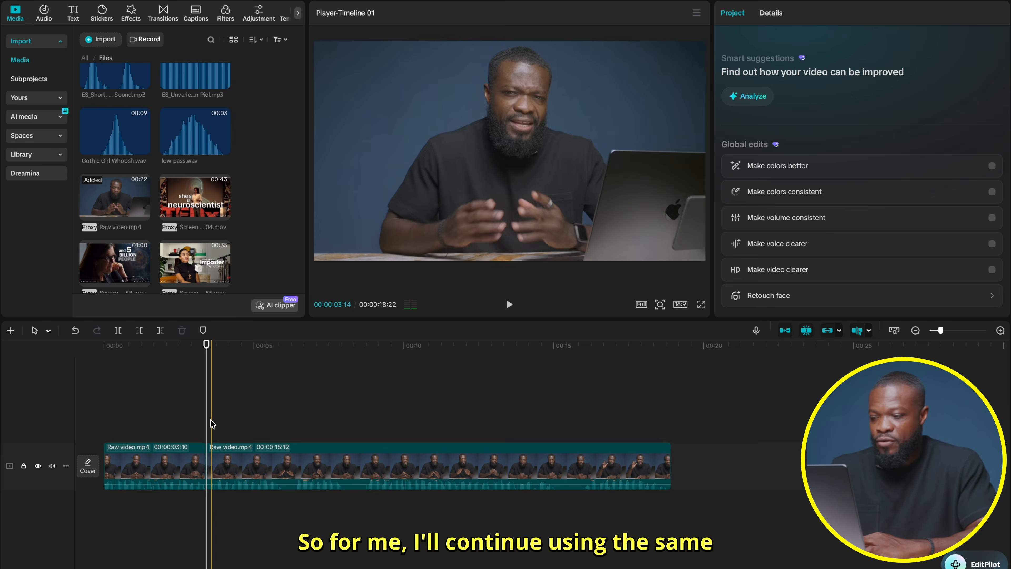
Cut out the short pause starting at about 00:00:06, and split the remaining clip again at about 00:00:07:13
left_click(283, 418)
key("super+b")
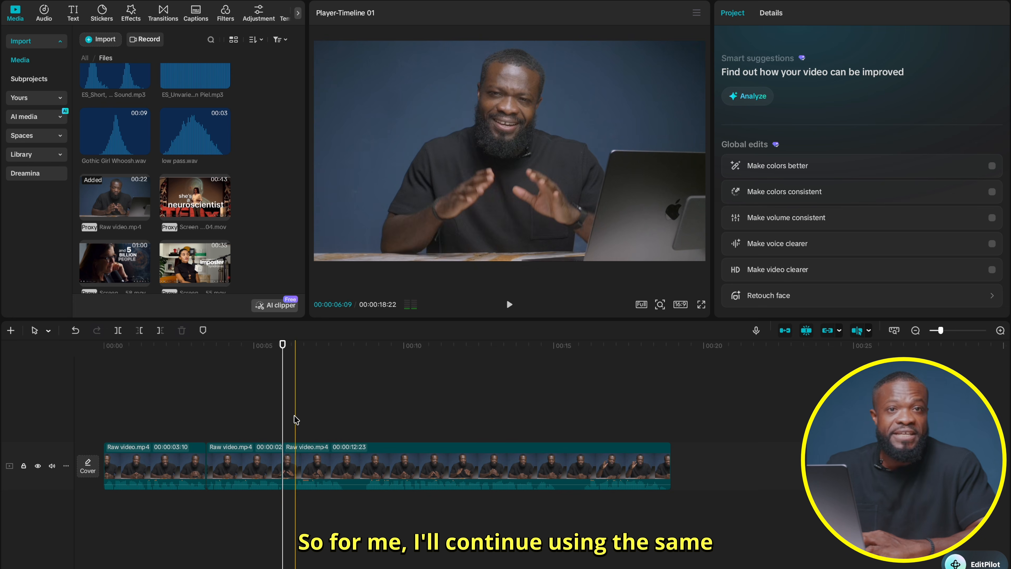
left_click(295, 419)
key("super+b")
left_click(289, 477)
key("Delete")
left_click(329, 413)
key("super+b")
Cut out the short pause starting at 00:00:13:20, and trim the last clip's end so the video finishes at 00:00:16:16
left_click(518, 384)
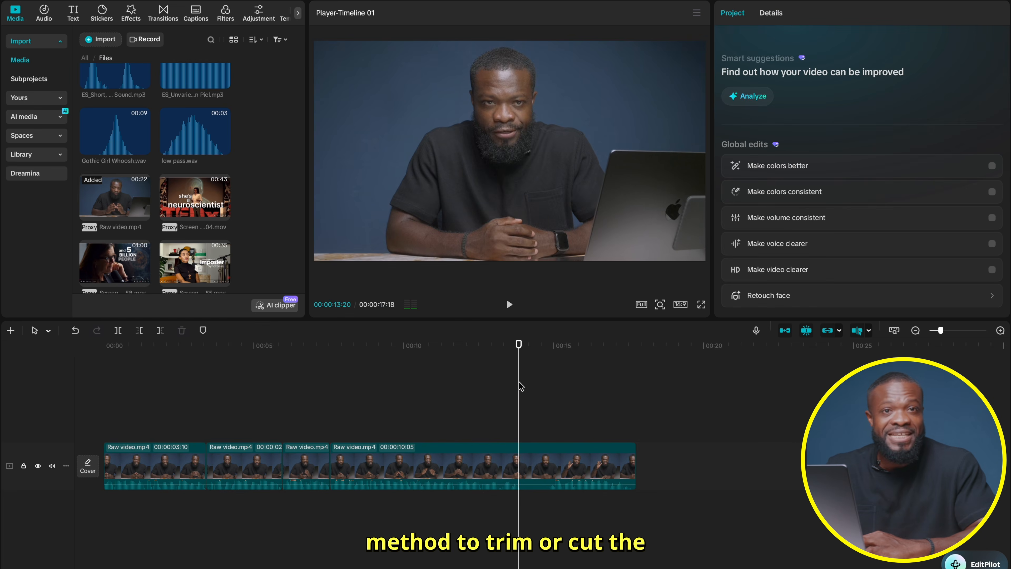
key("super+b")
left_click(546, 414)
key("super+b")
left_click(538, 477)
key("Delete")
left_click(602, 425)
left_click_drag(607, 465, 603, 465)
Play the video's beginning to find the B-roll spot, and place the 13.31.55.mov screen recording above the main track at 00:00:01:08
left_click(161, 402)
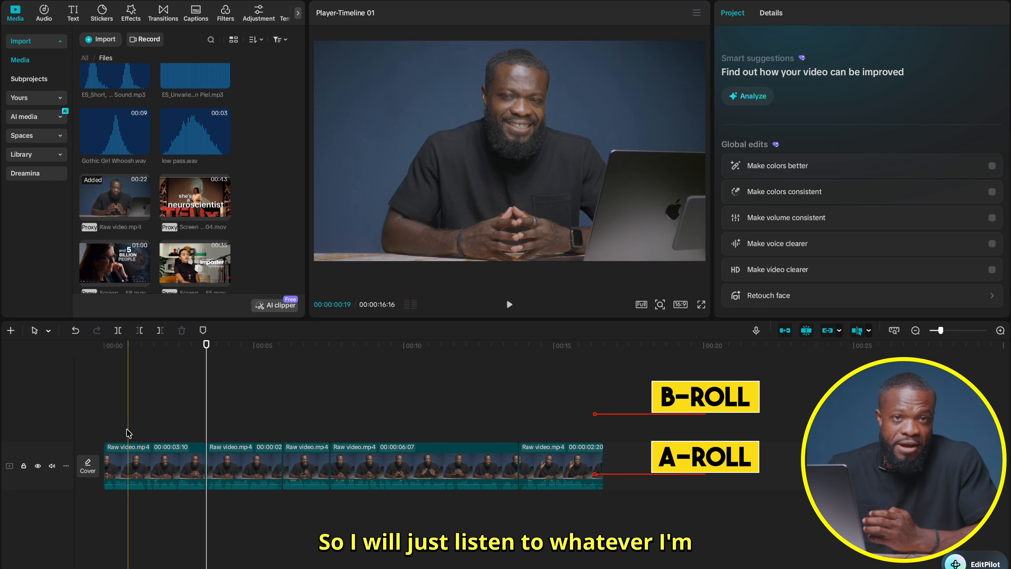
left_click(105, 431)
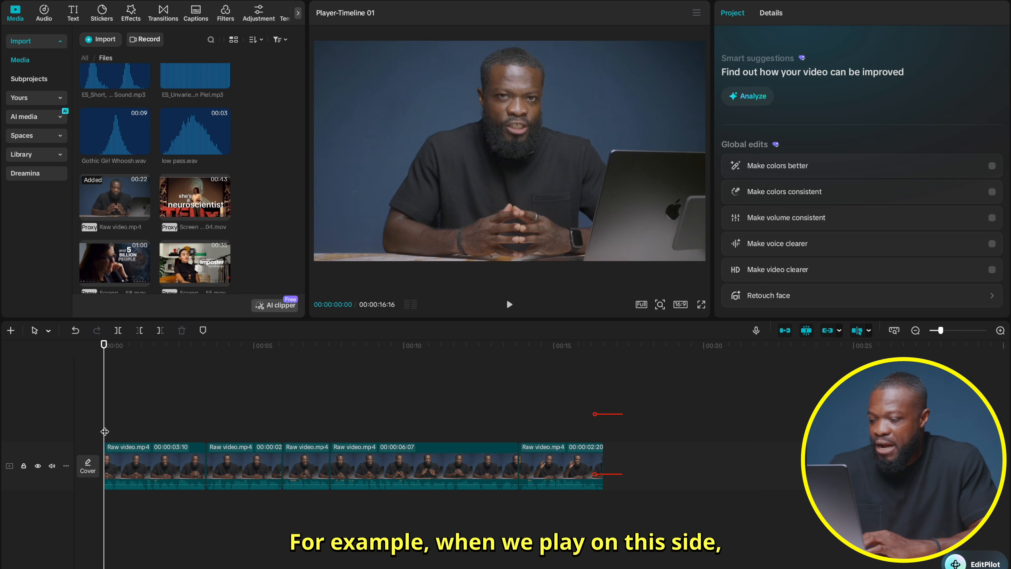
key("space")
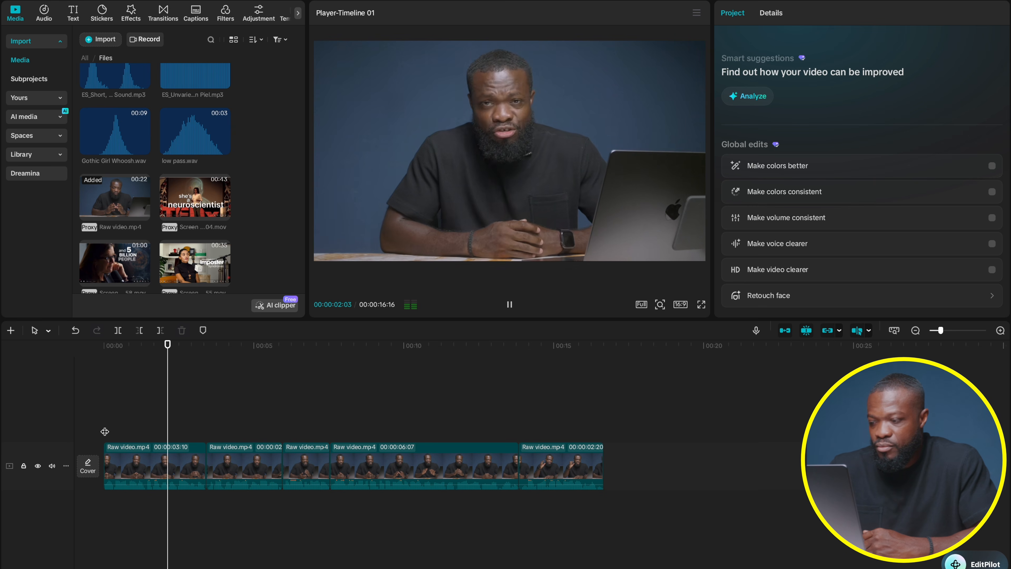
key("space")
left_click(144, 419)
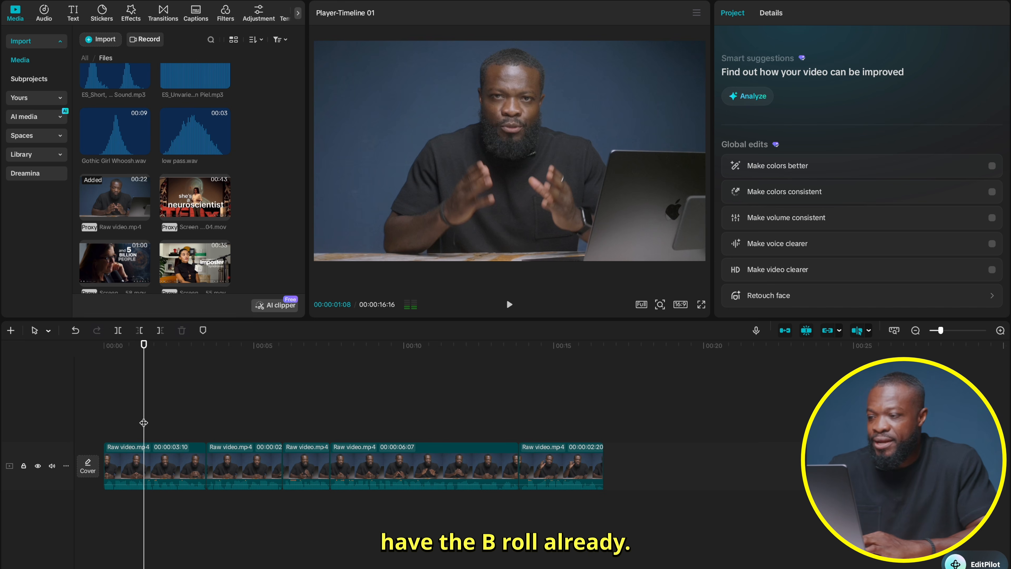
left_click(172, 264)
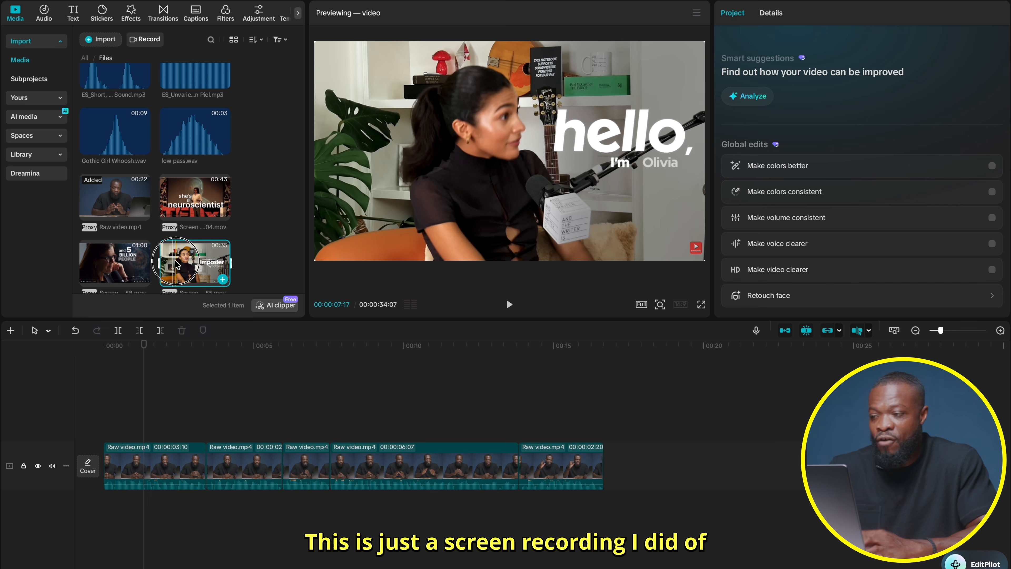
left_click_drag(176, 265, 170, 416)
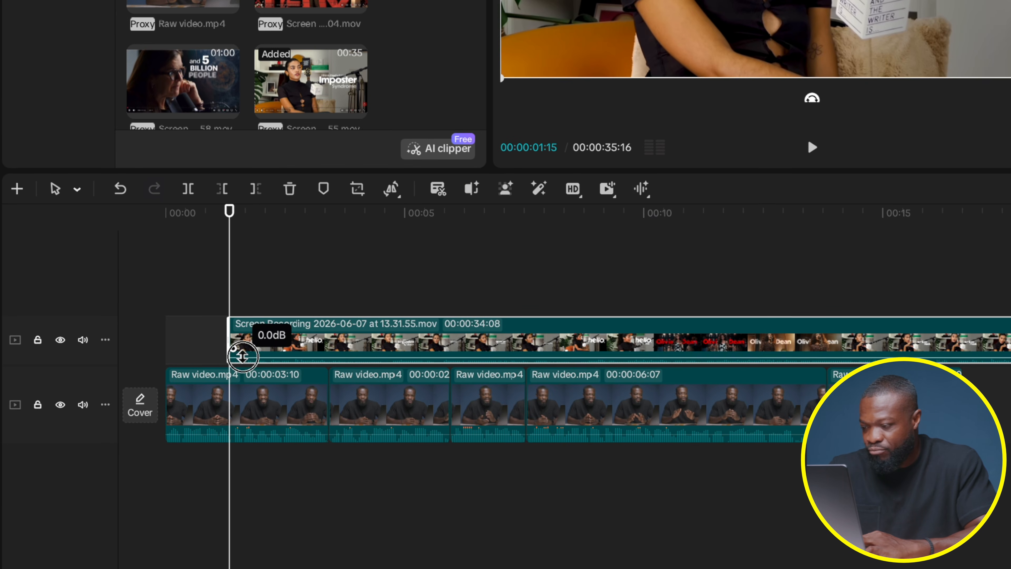
Mute the screen recording on the upper track by lowering its volume to -∞ dB
left_click_drag(243, 356, 242, 375)
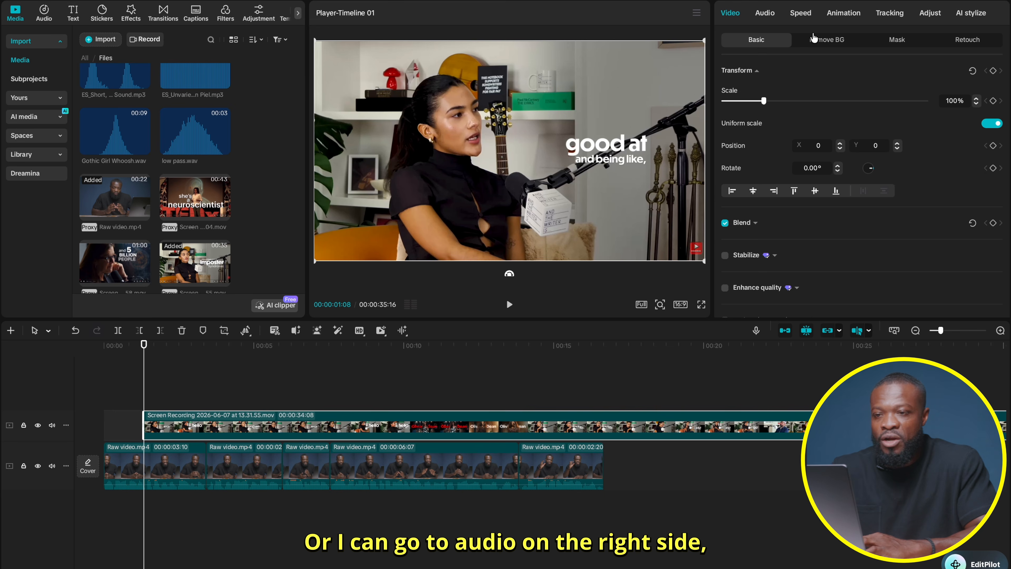
left_click(765, 13)
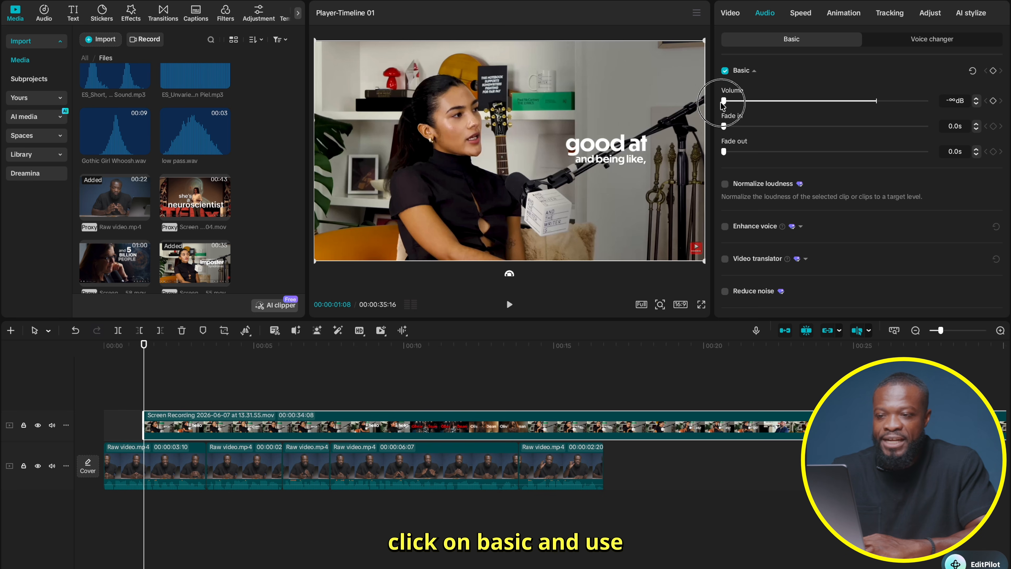
scroll(756, 103, "down", 1)
left_click_drag(854, 102, 723, 116)
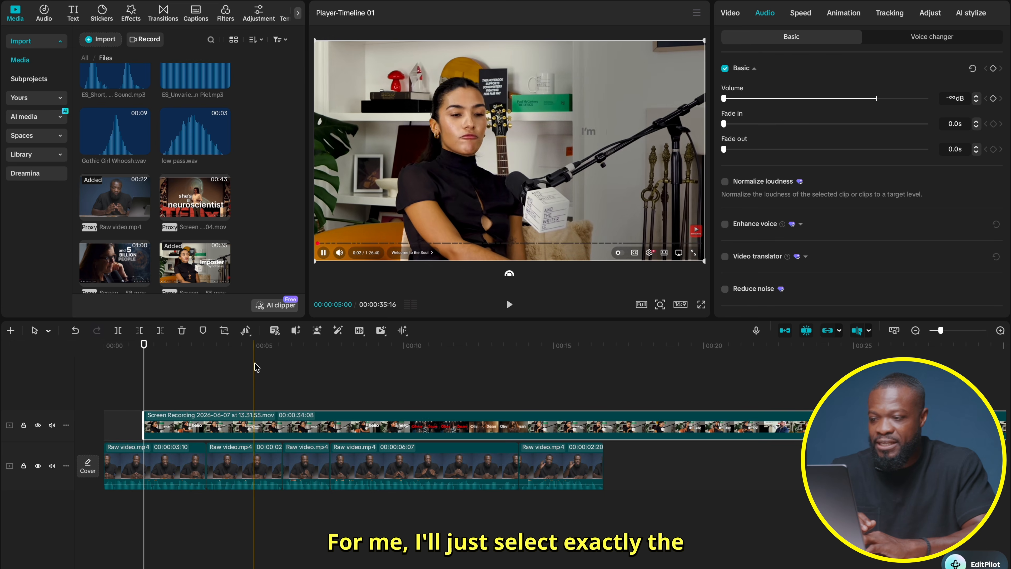
Trim the opening off the overlaid screen recording so it starts at about 00:00:01:05, and cut off everything after 00:00:03:10
left_click(329, 424)
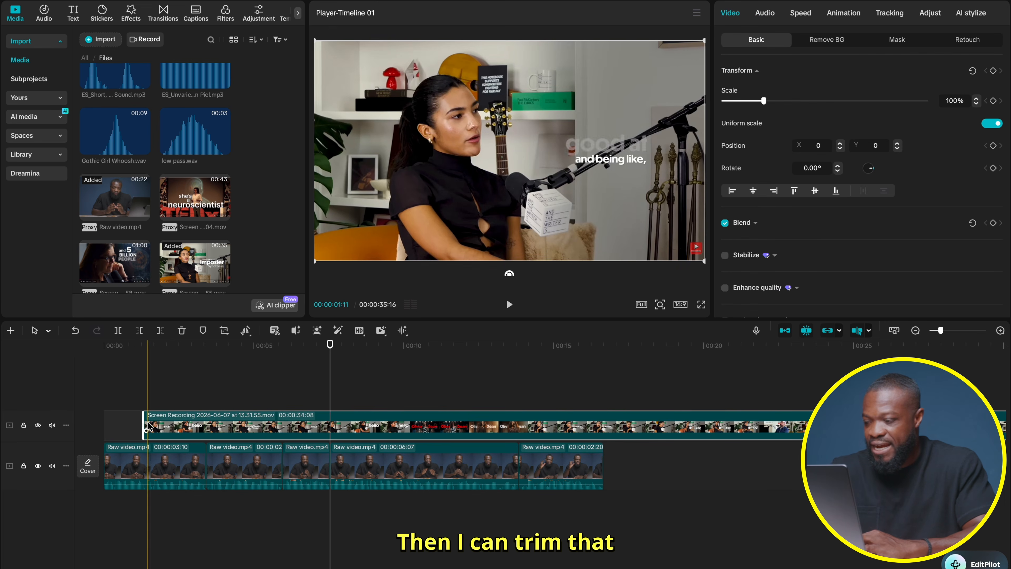
left_click_drag(143, 422, 181, 418)
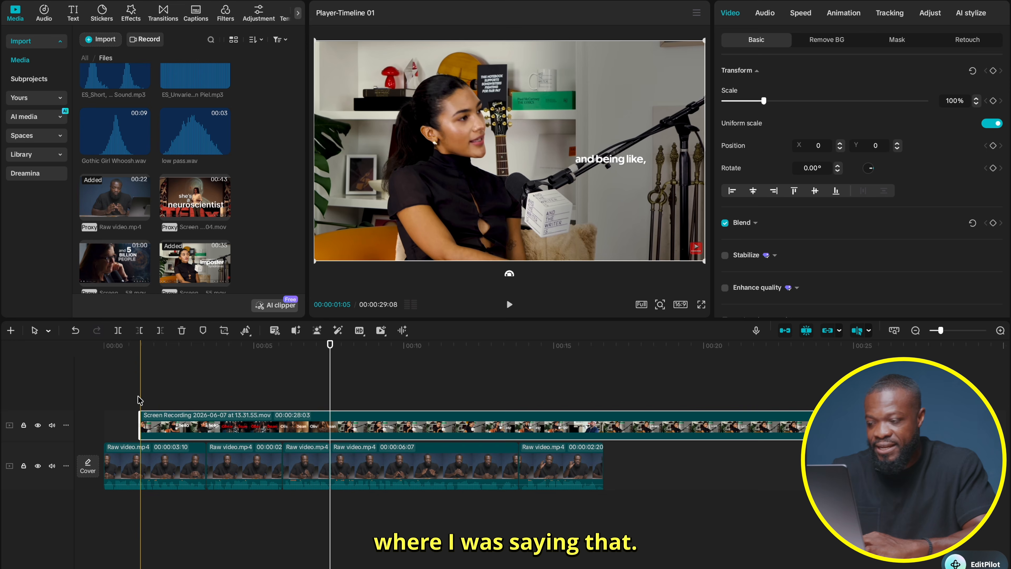
left_click(140, 406)
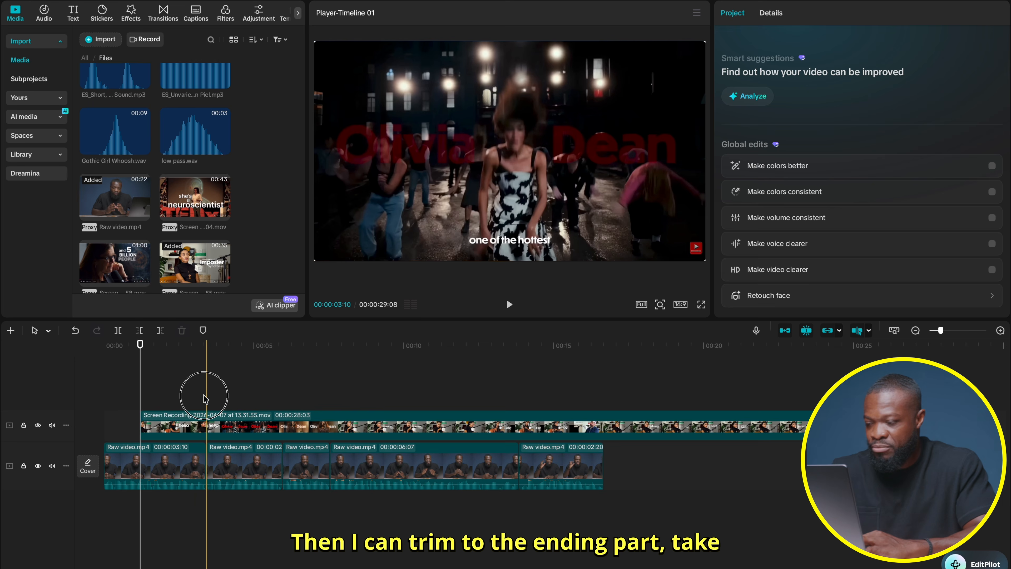
left_click(205, 420)
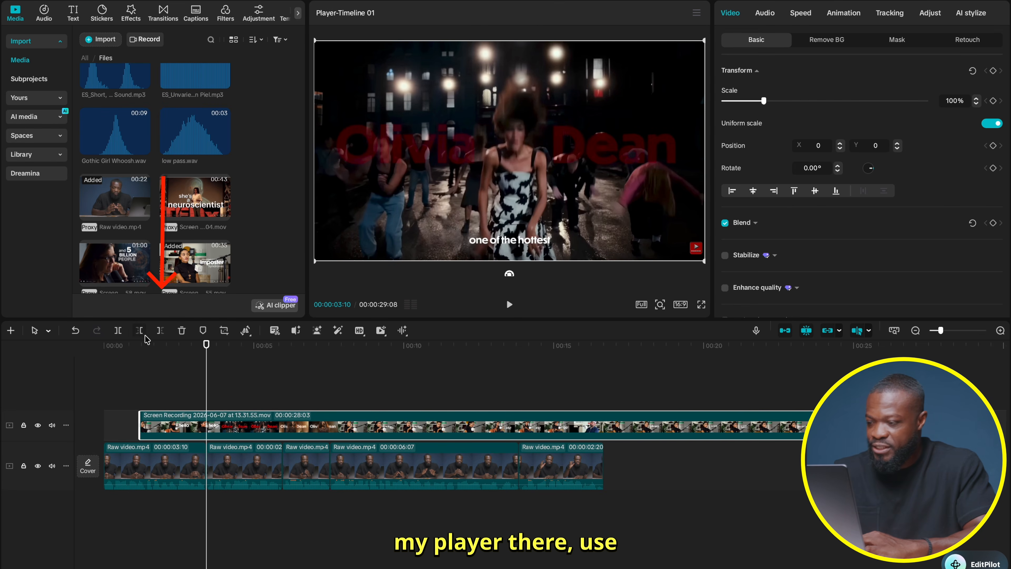
left_click(160, 336)
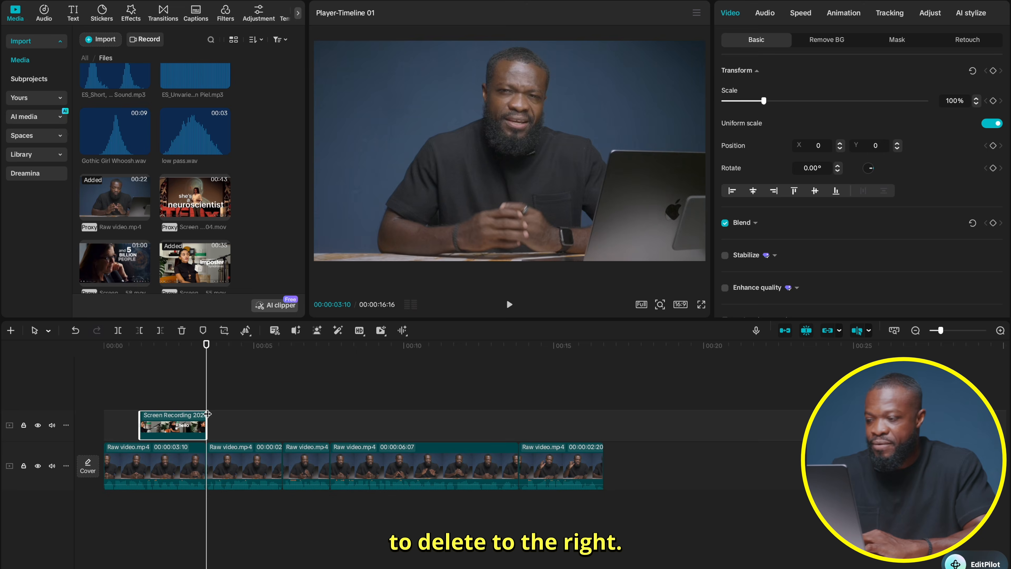
Play the video's opening to check how the overlaid screen recording plays over the A-roll
left_click(100, 406)
key("space")
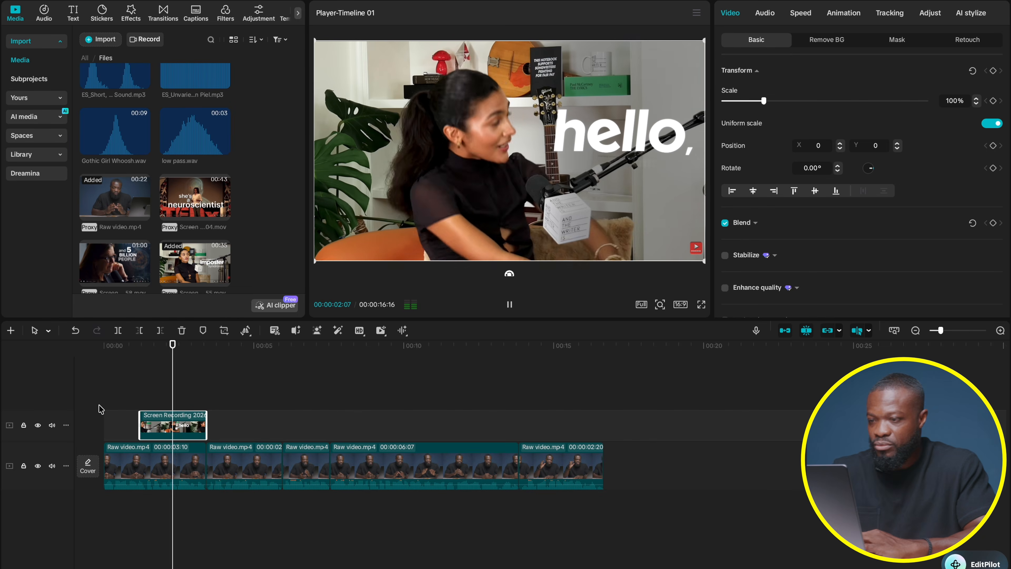
left_click(187, 404)
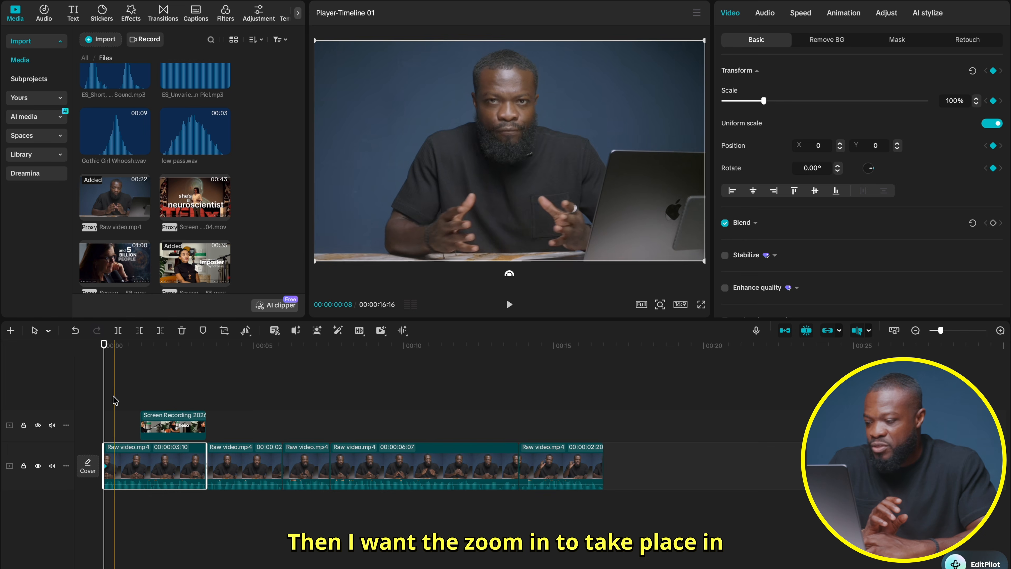
Keyframe a zoom-in on the first A-roll clip at 00:00:00:20 with scale 135% and Y position -266, and play it back
left_click(128, 398)
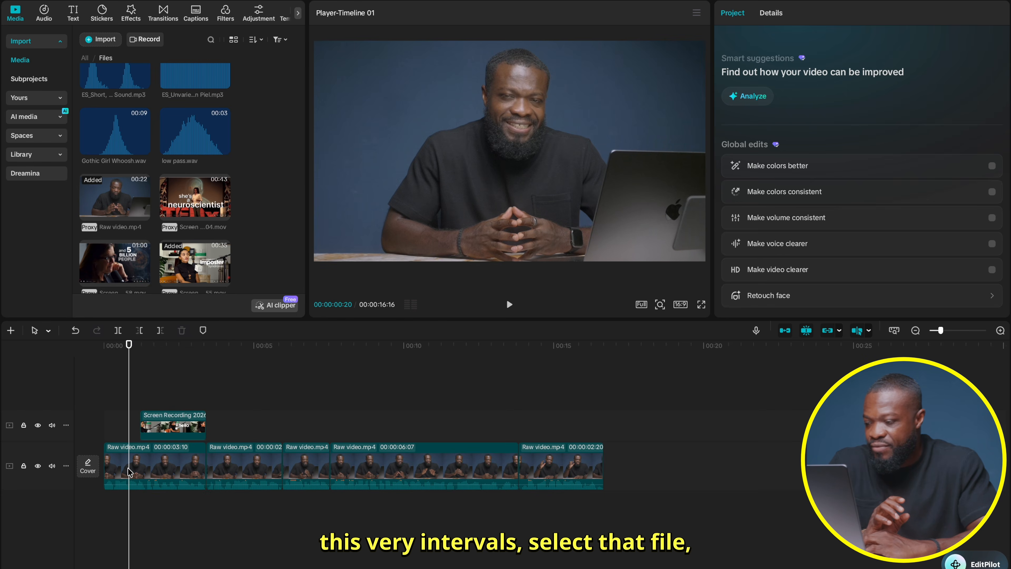
left_click(128, 472)
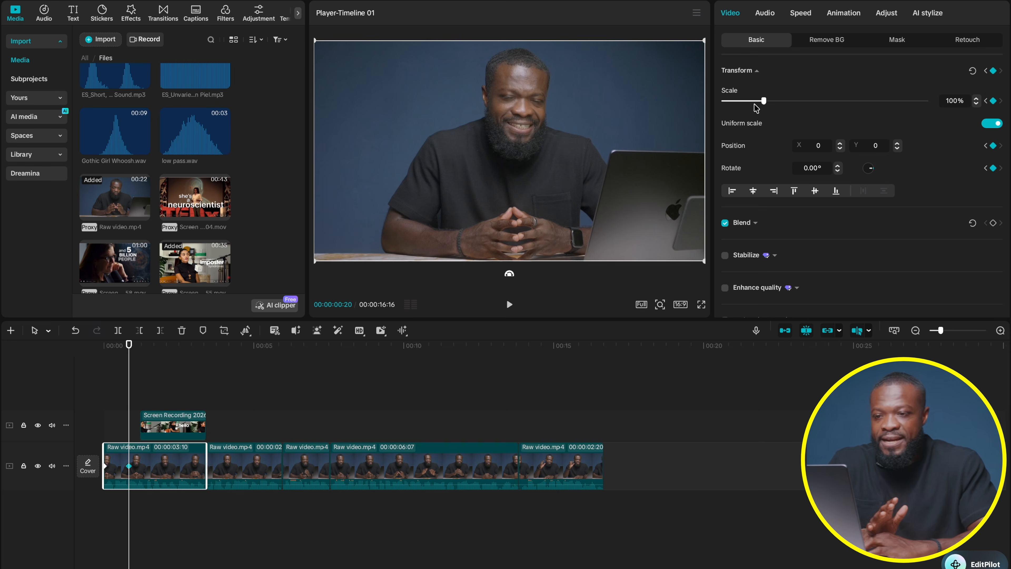
left_click_drag(763, 100, 778, 103)
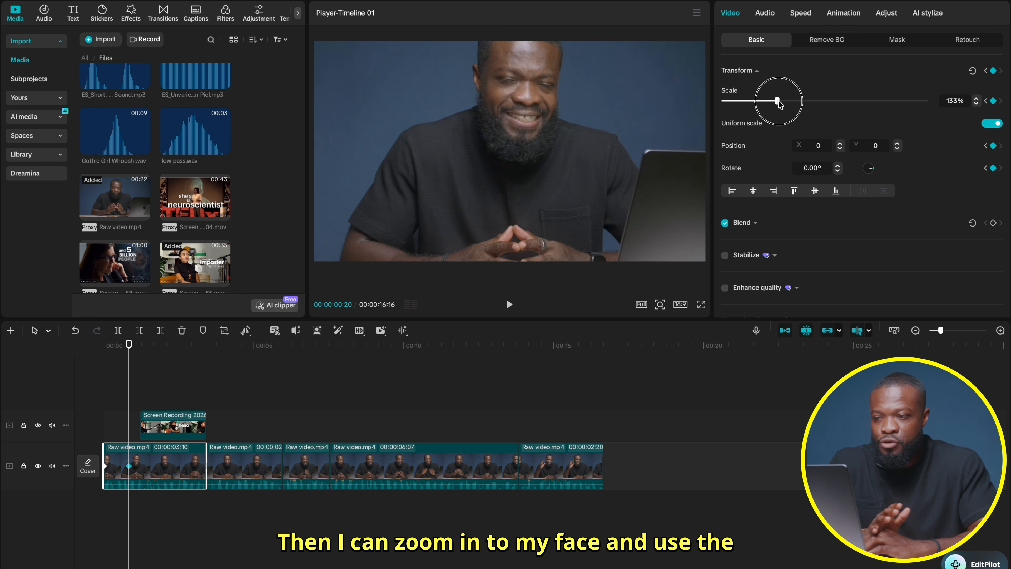
left_click_drag(592, 93, 592, 121)
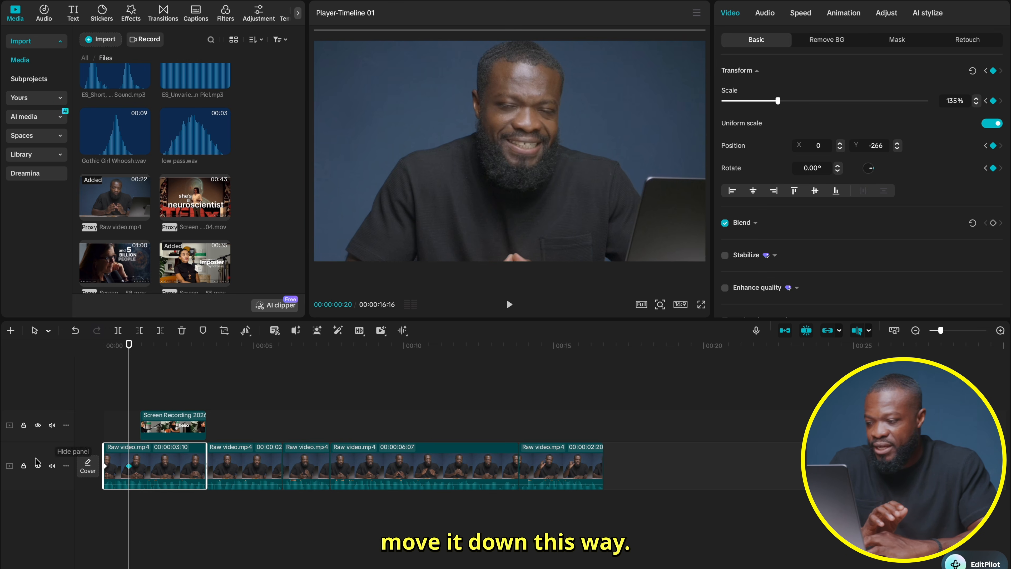
left_click(90, 418)
key("space")
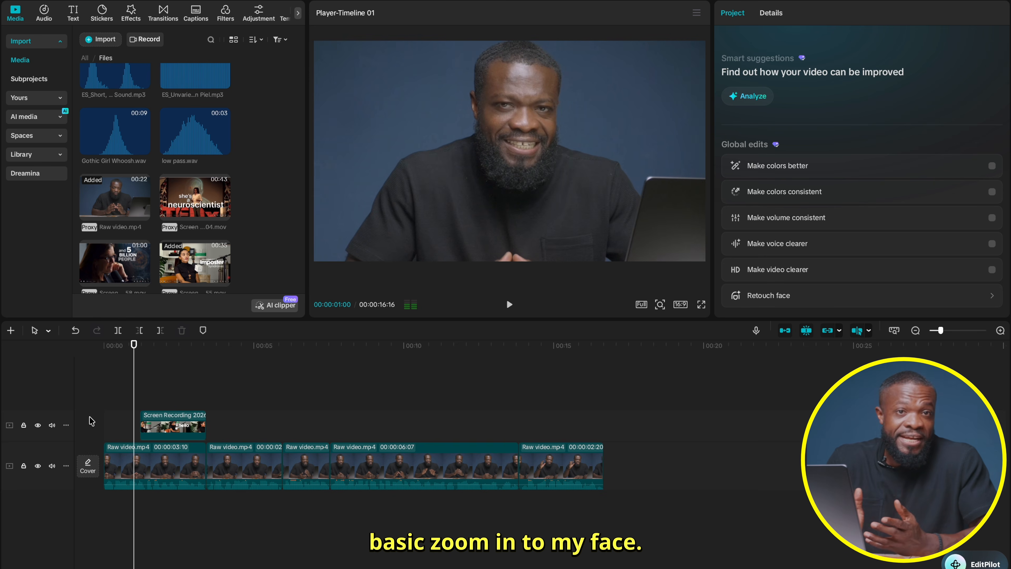
Slow the zoom-in by moving its second keyframe farther from the first one, and preview the result
left_click(129, 472)
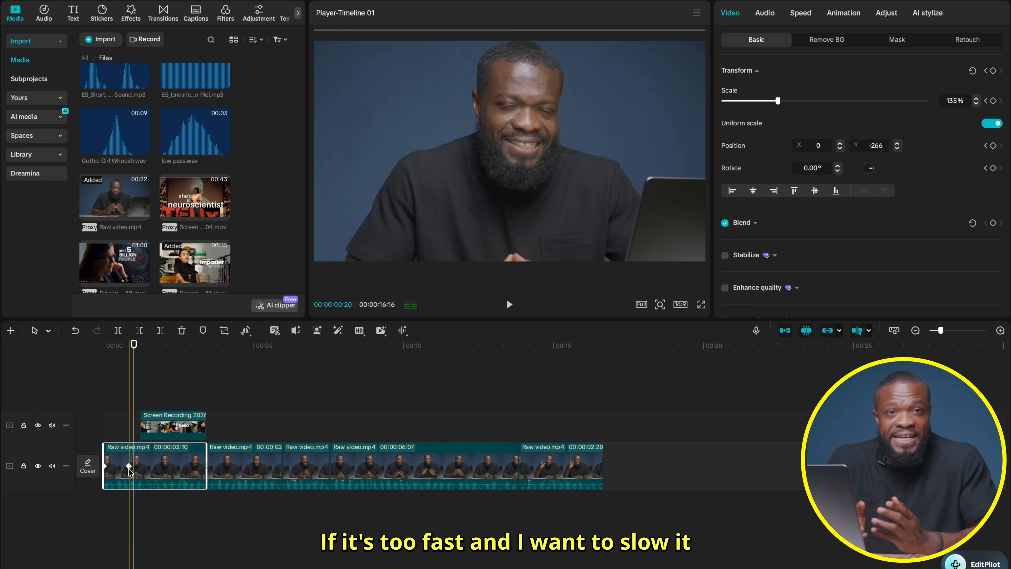
left_click_drag(128, 465, 143, 468)
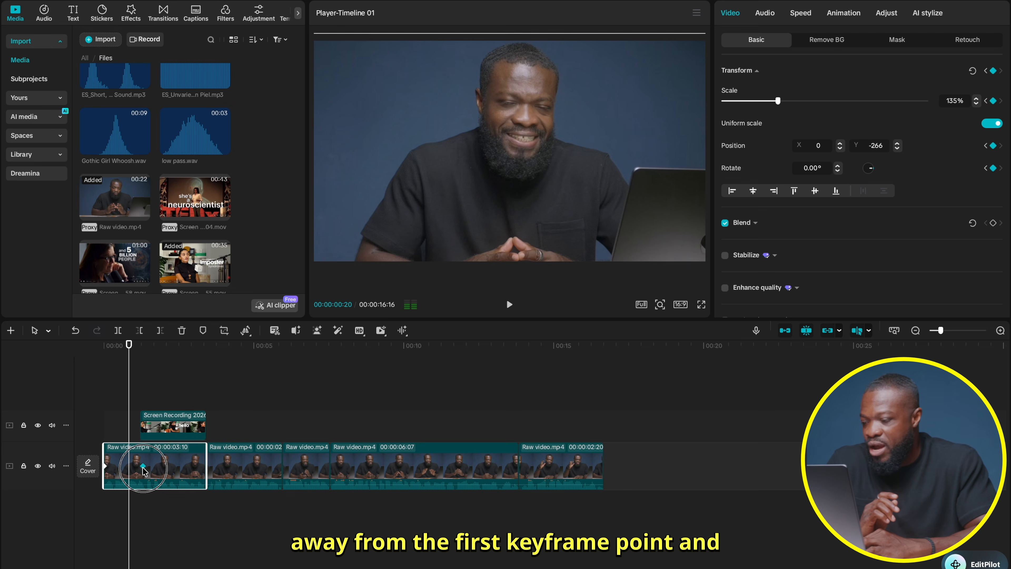
left_click(95, 429)
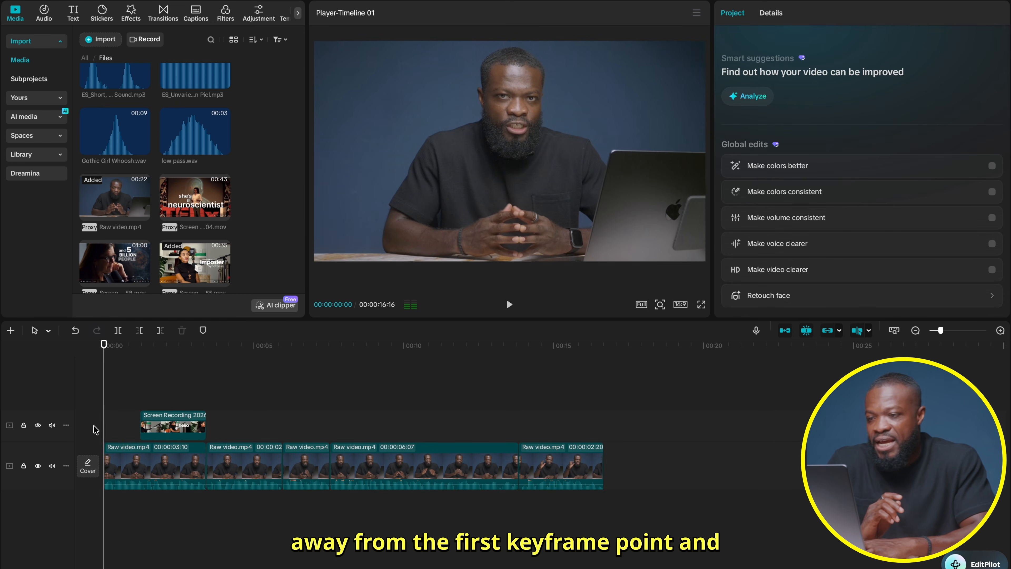
key("space")
Speed up the zoom-in by moving its second keyframe closer to the first one, and play the opening
left_click(136, 468)
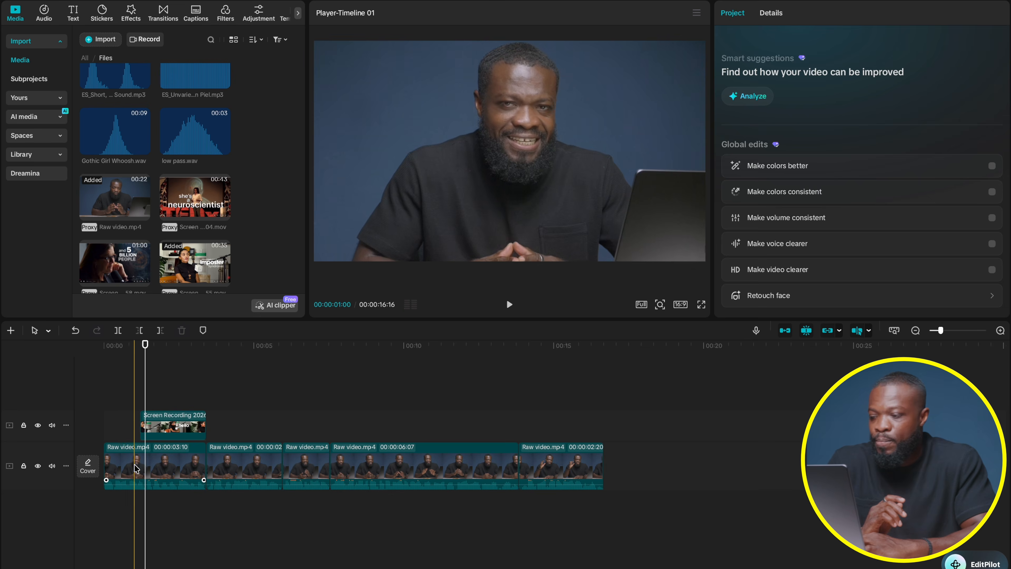
left_click(136, 467)
left_click(145, 467)
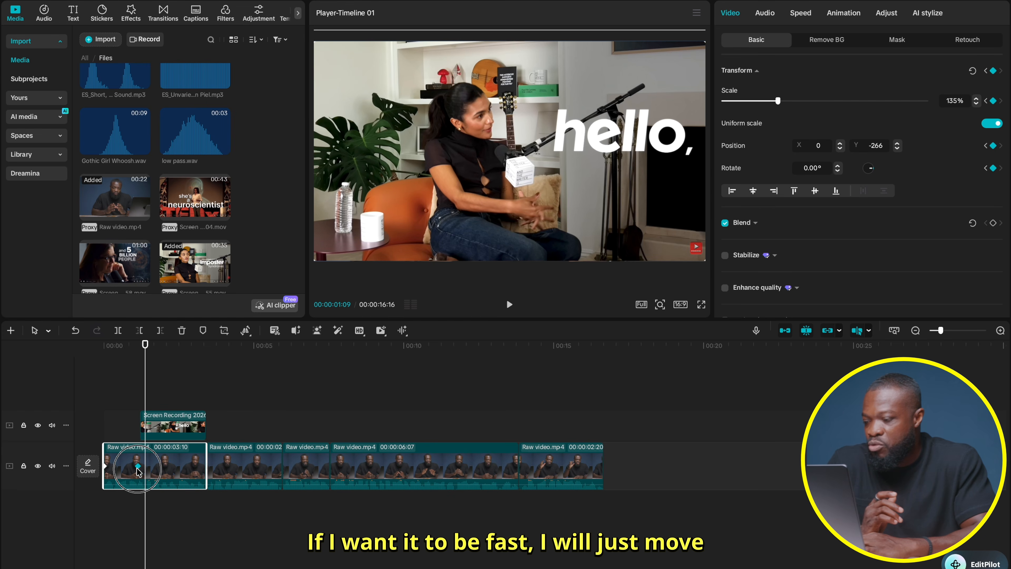
left_click_drag(136, 470, 124, 471)
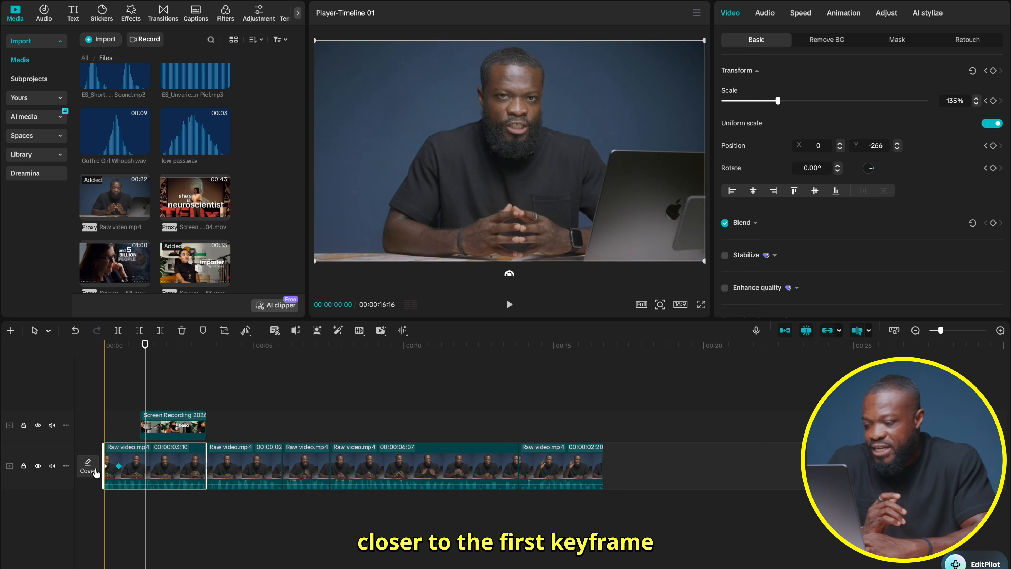
left_click(96, 428)
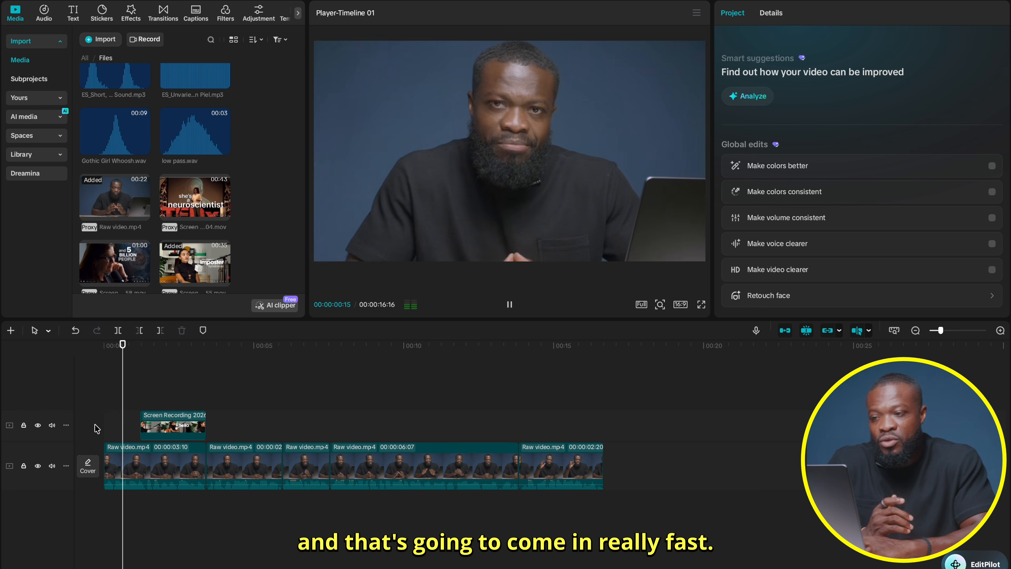
key("space")
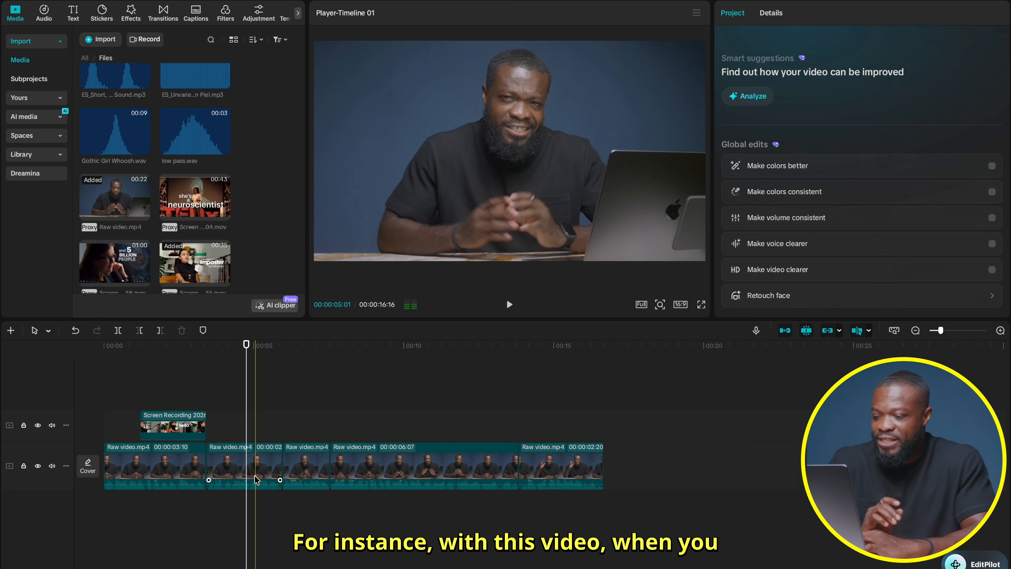
Play the second A-roll clip, and place a muted section of the 11.22.58.mov recording, starting from about 00:00:30:01, above the third clip
left_click(251, 471)
left_click(214, 400)
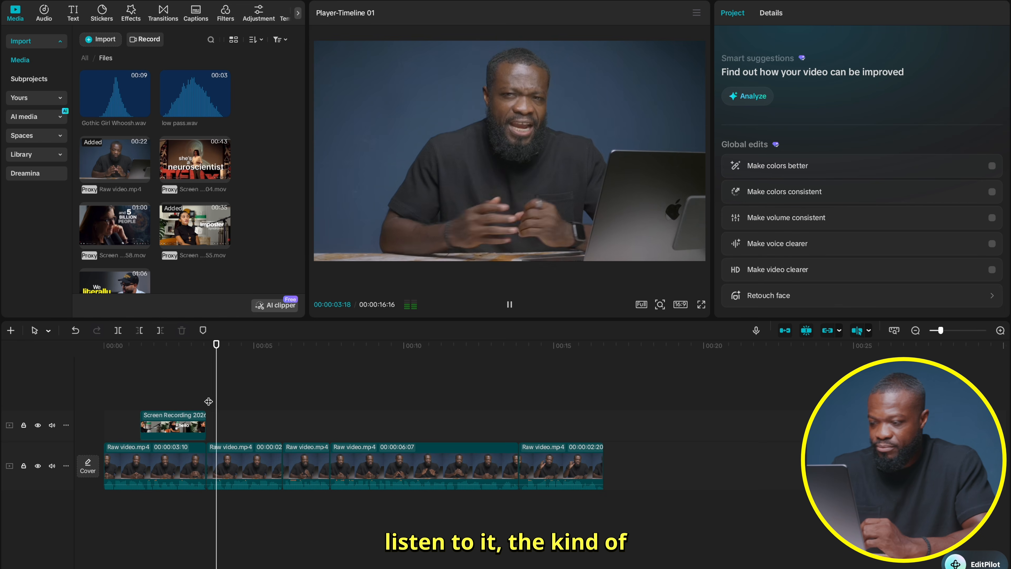
key("space")
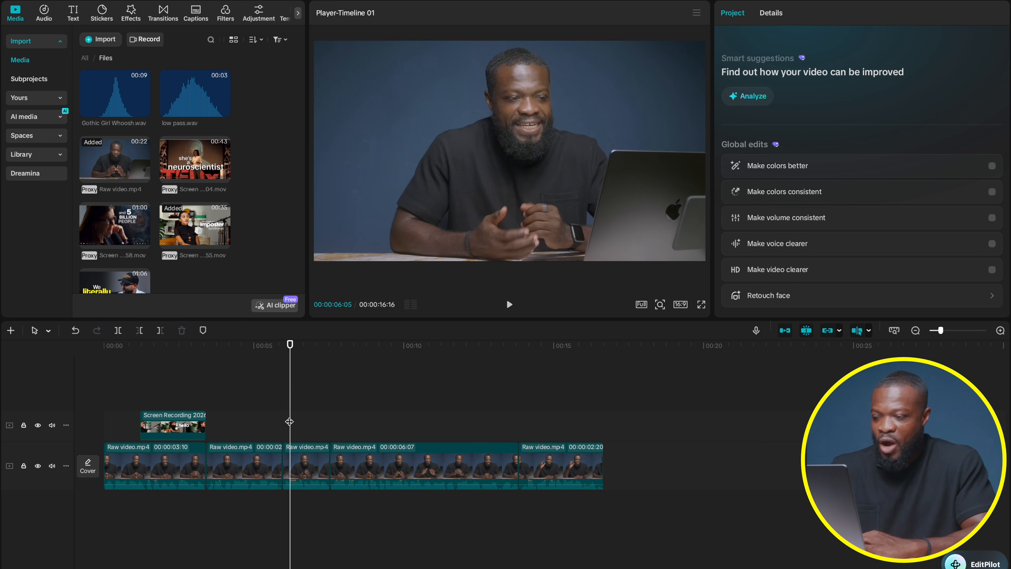
left_click(289, 463)
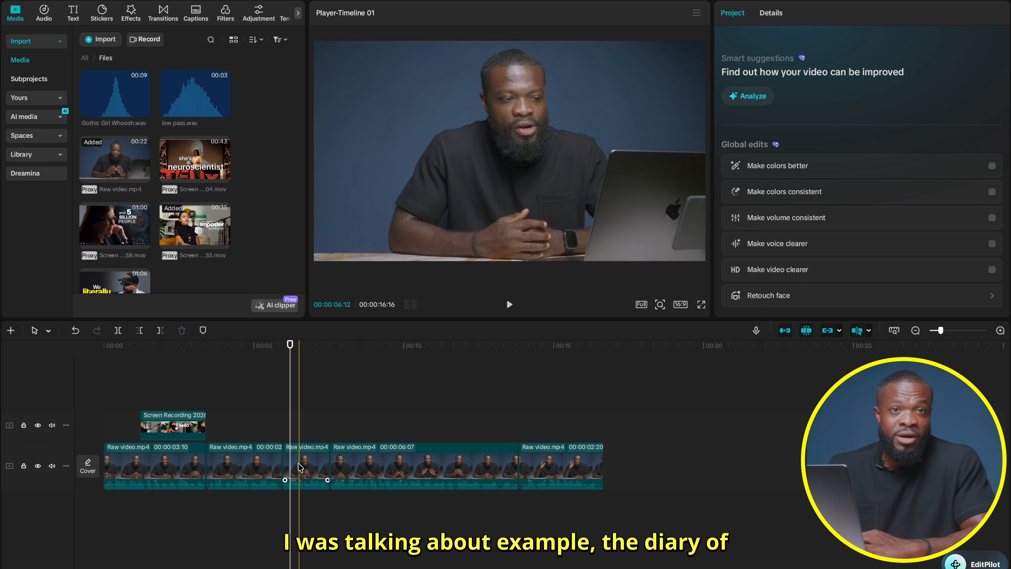
left_click(237, 480)
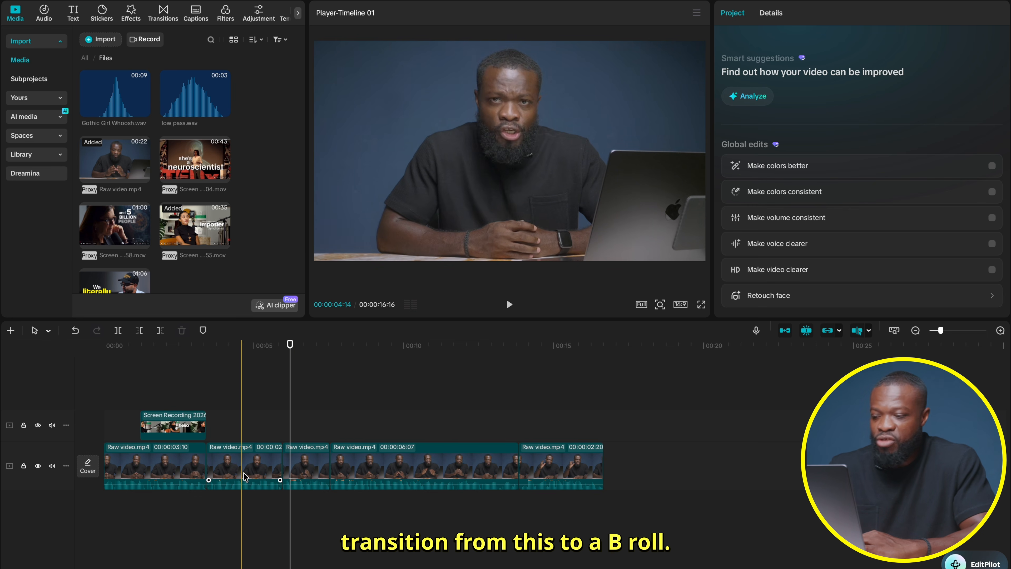
left_click(301, 464)
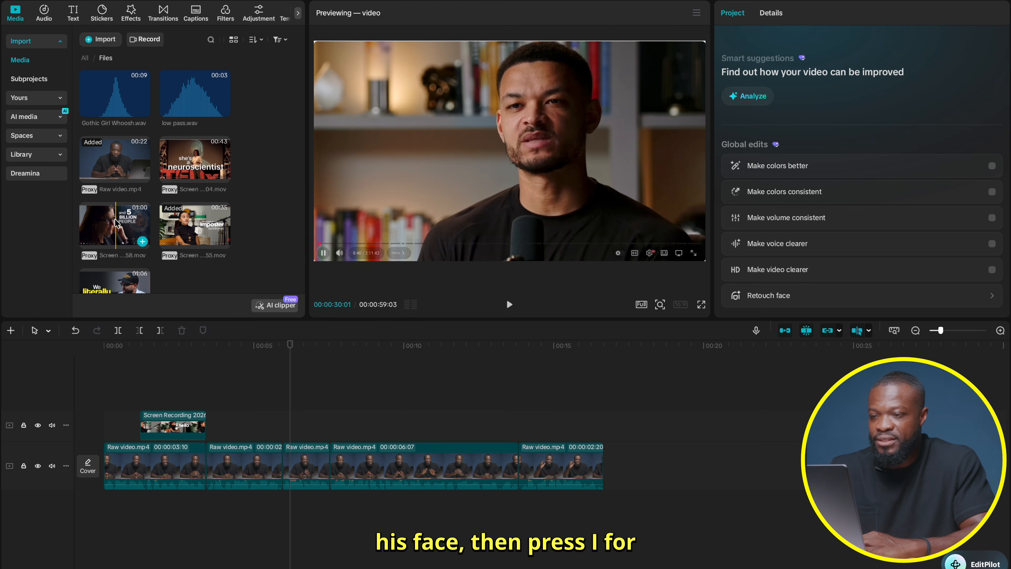
key("i")
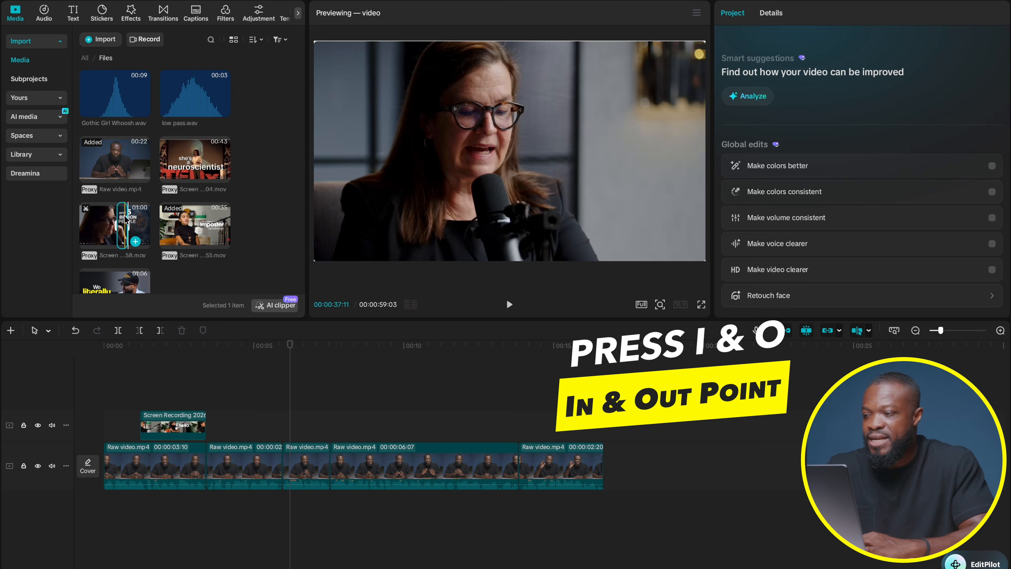
left_click_drag(129, 225, 283, 432)
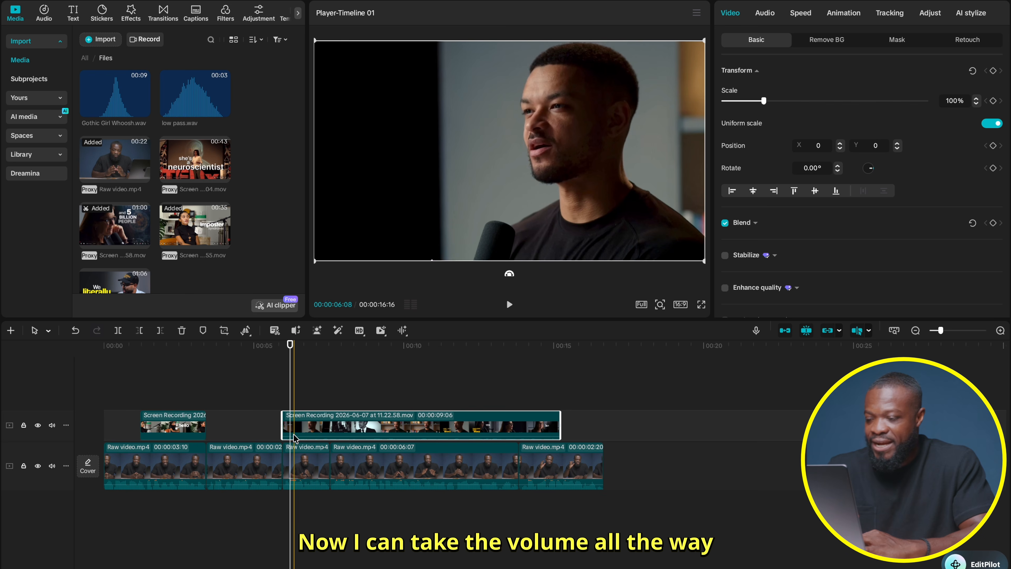
left_click_drag(293, 451, 293, 444)
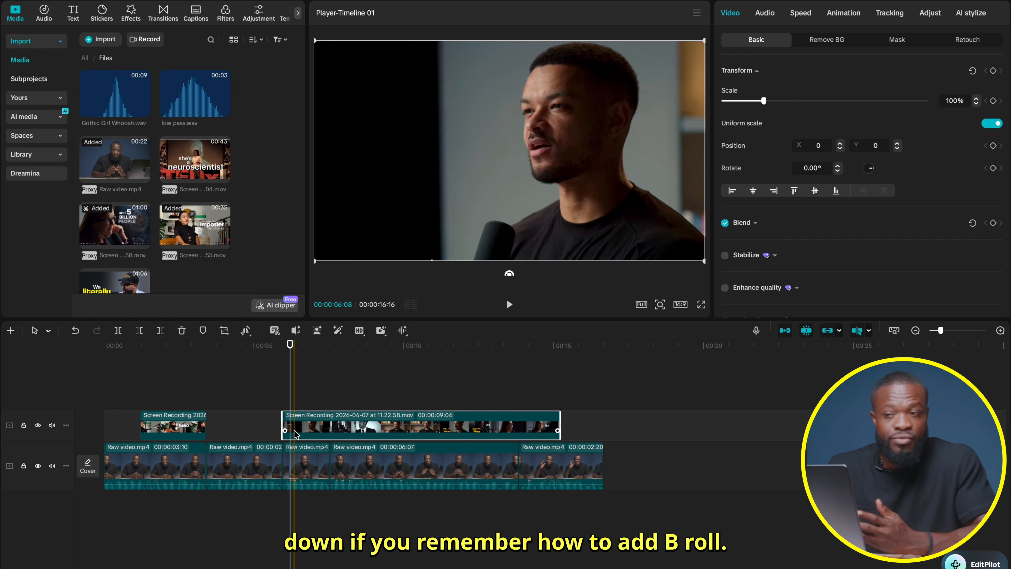
Duplicate the second A-roll clip onto the upper track, directly above the original and between the two screen recordings
left_click(244, 471)
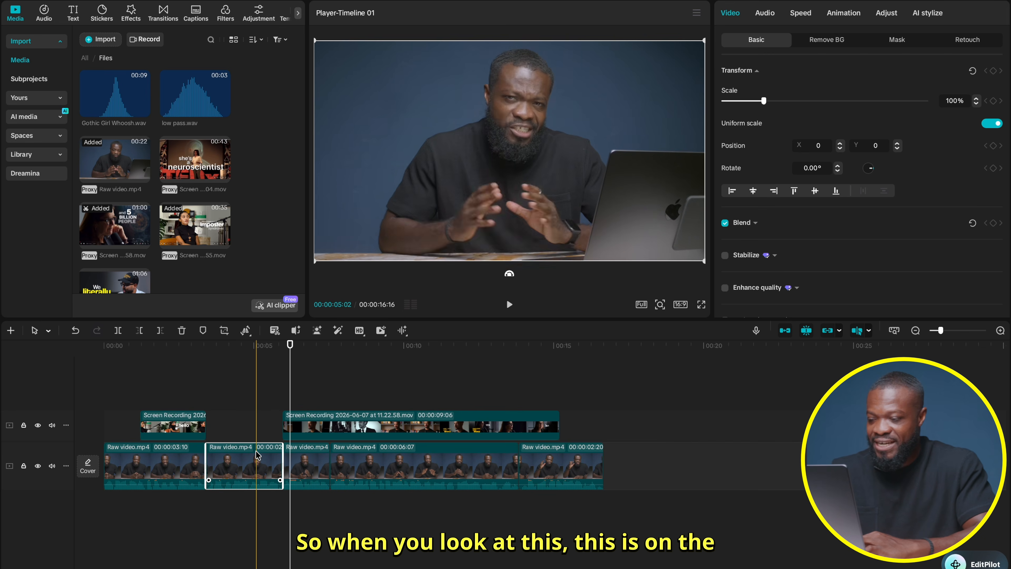
left_click(299, 432)
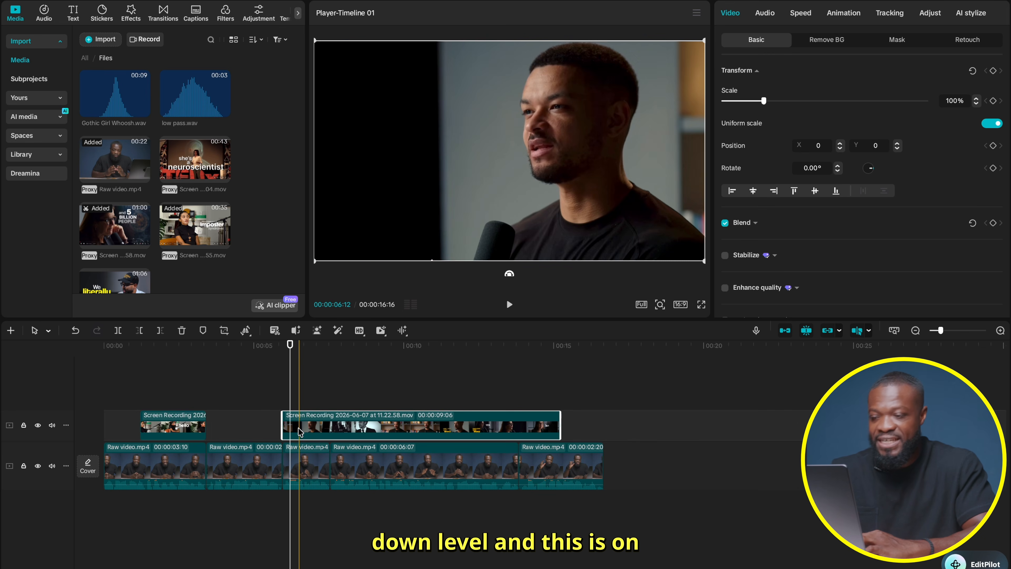
left_click(251, 462)
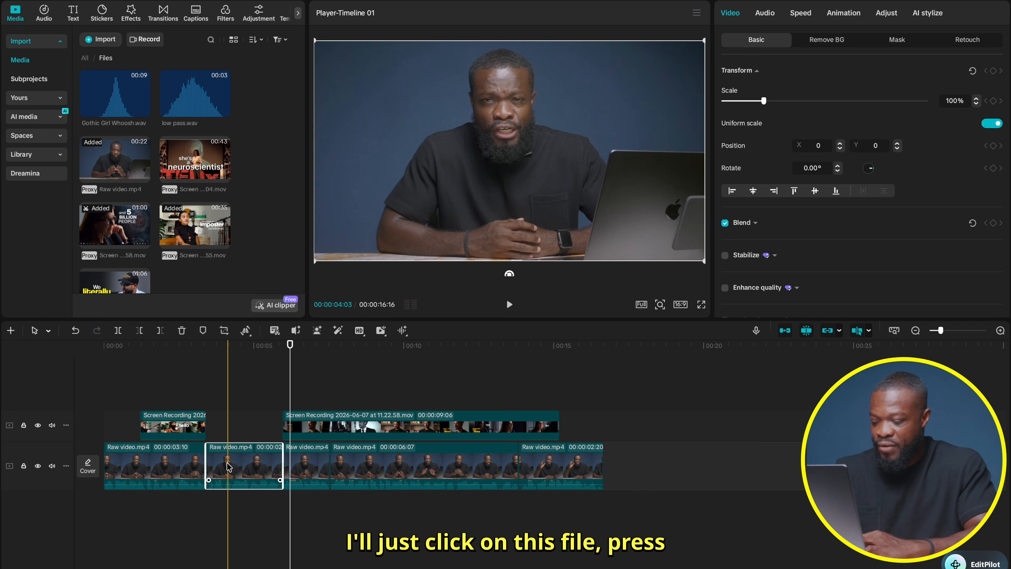
left_click_drag(229, 467, 231, 433)
left_click(235, 403)
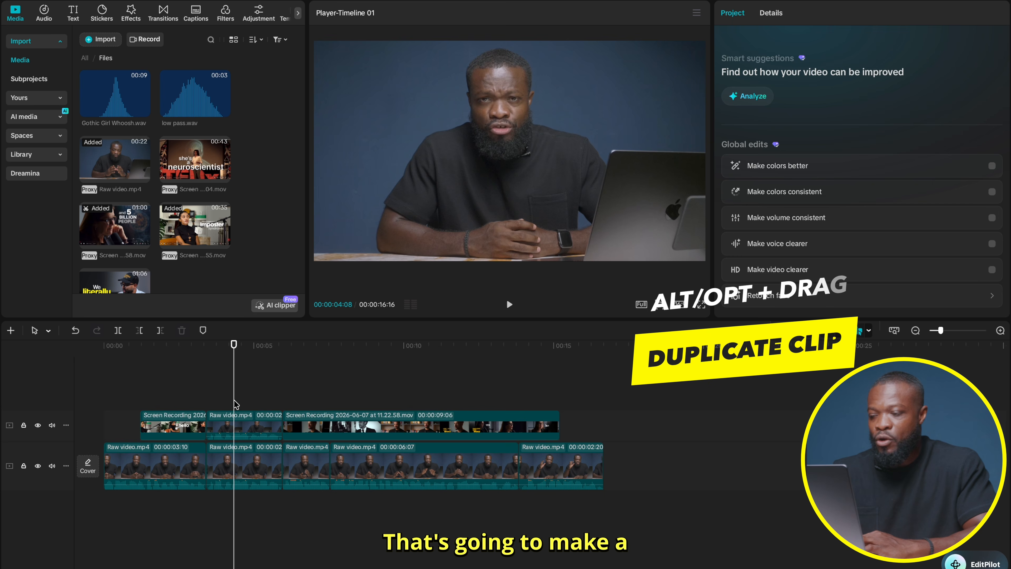
Paste a copy of the duplicated clip onto a new track at 00:00:03:10, and delete that pasted copy
left_click(235, 420)
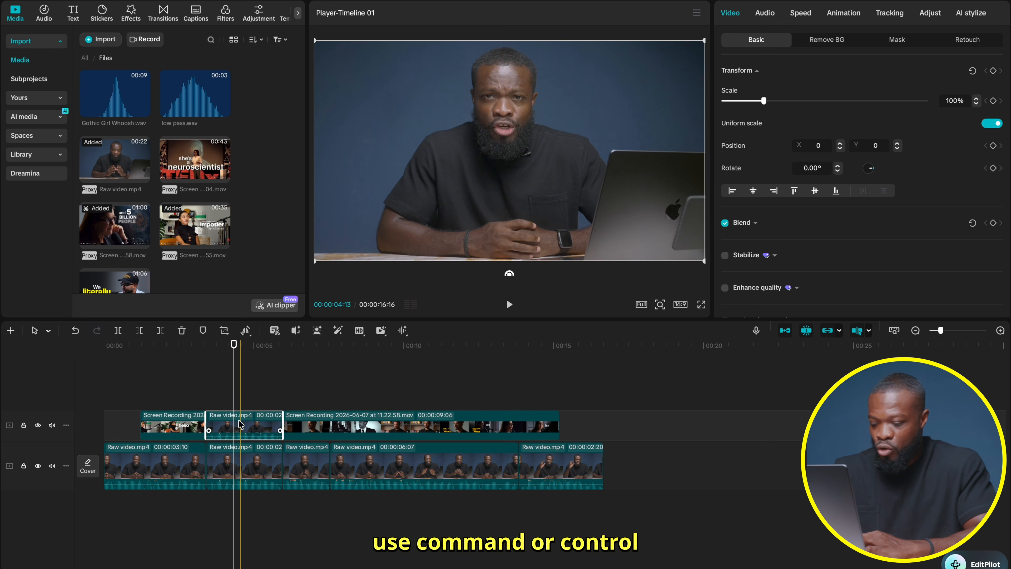
left_click(207, 374)
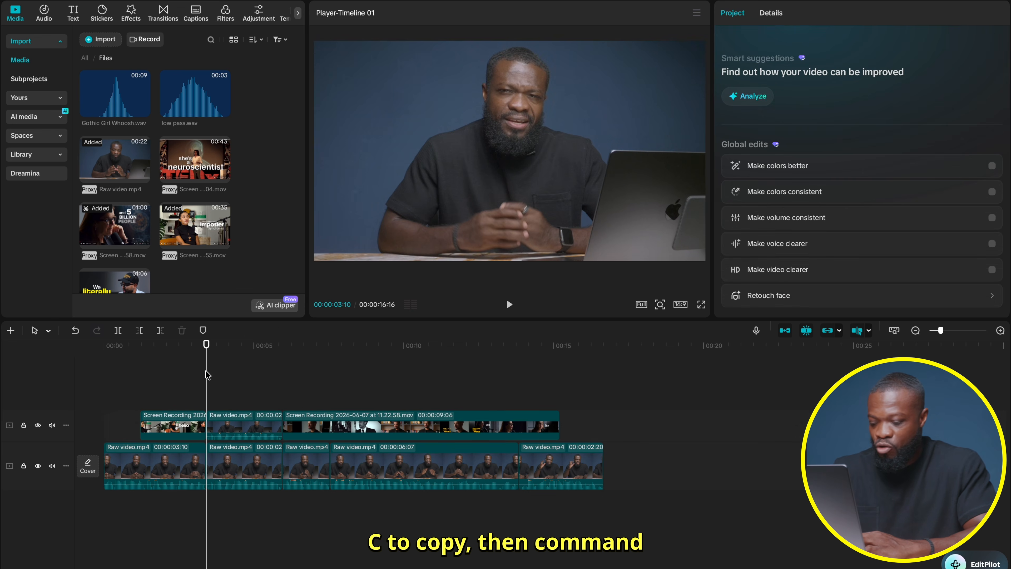
key("super+v")
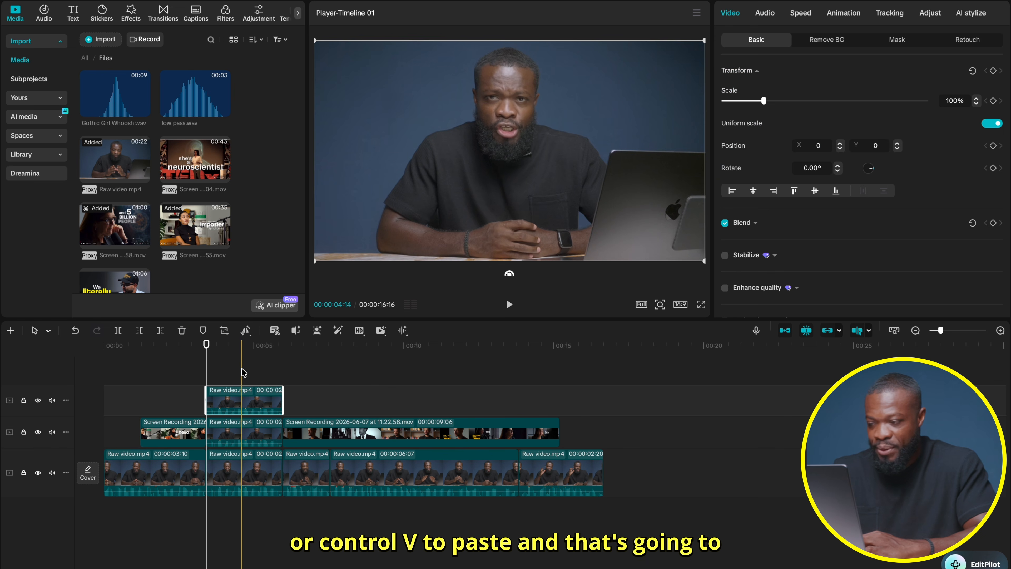
left_click(235, 405)
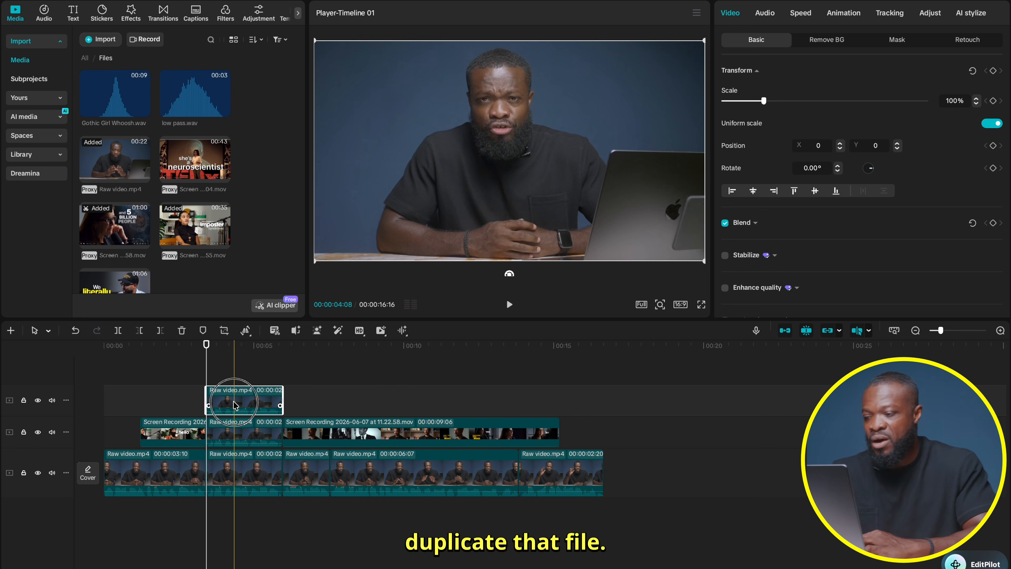
key("Delete")
Mute the duplicated A-roll clip on the upper track by lowering its volume
left_click(250, 398)
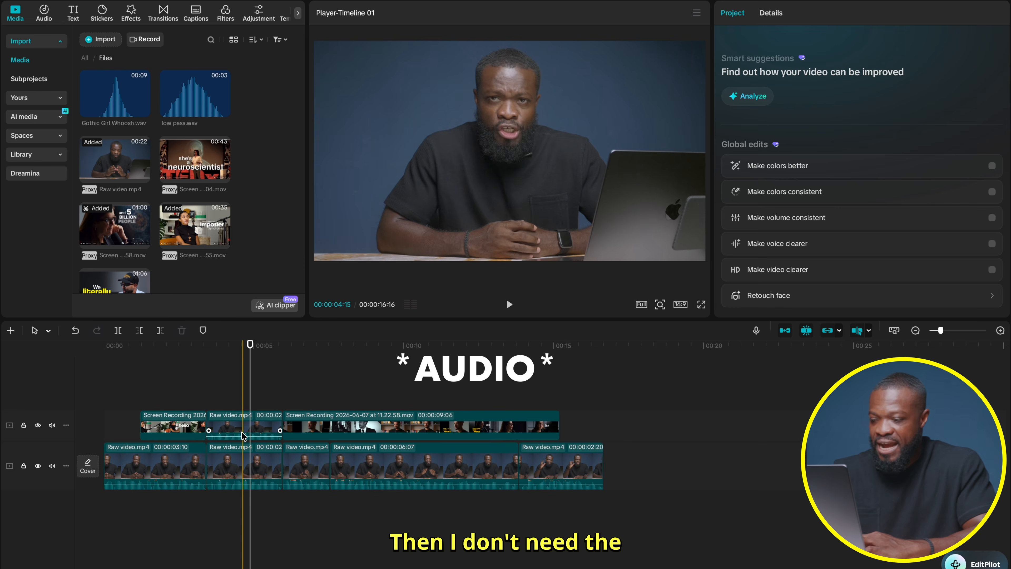
left_click(249, 428)
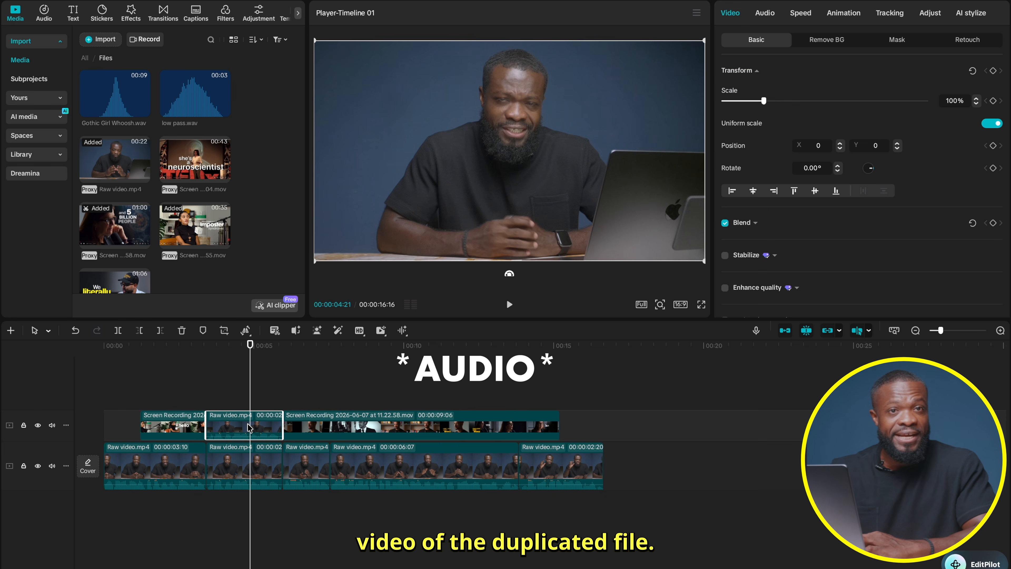
left_click_drag(242, 435, 241, 453)
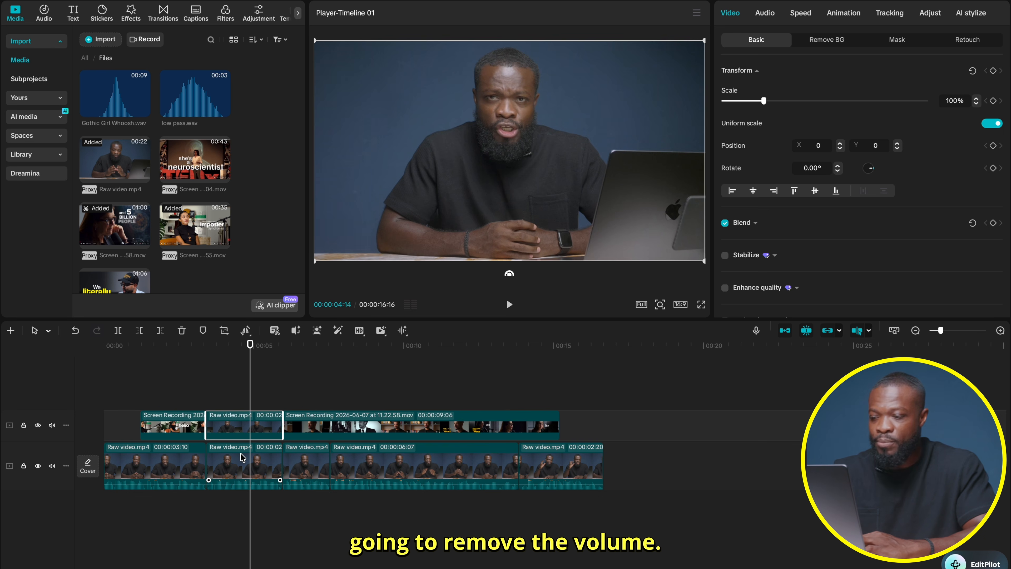
Look through the favorite and trending transitions, and add the Silky Switch transition to the favorites
left_click(280, 391)
left_click(163, 13)
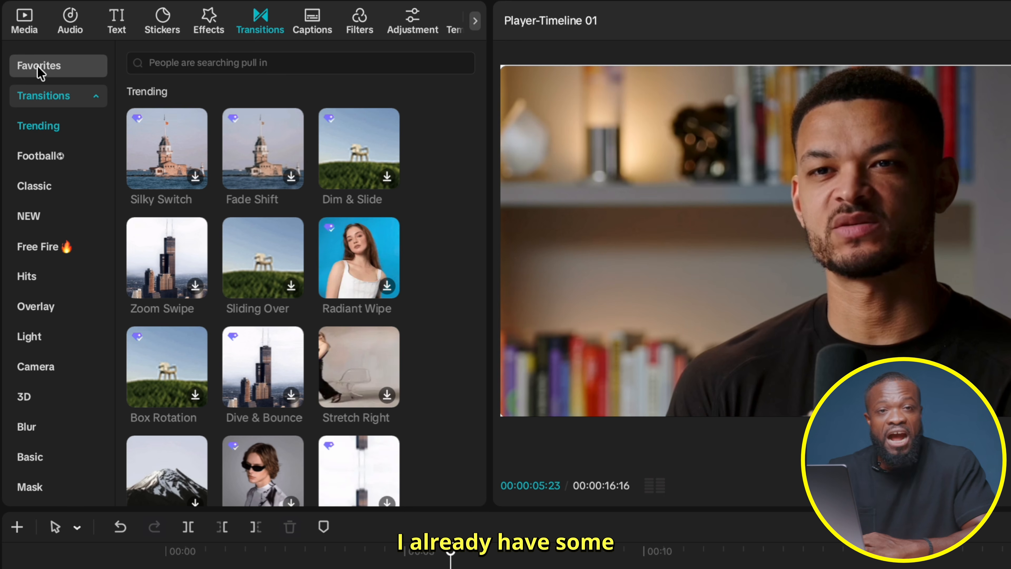
left_click(37, 66)
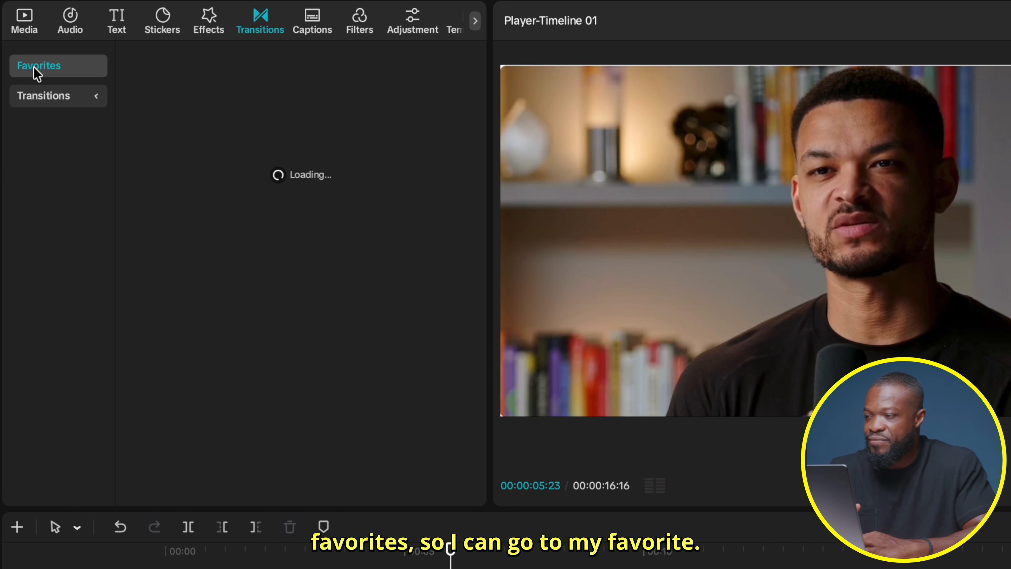
left_click(46, 97)
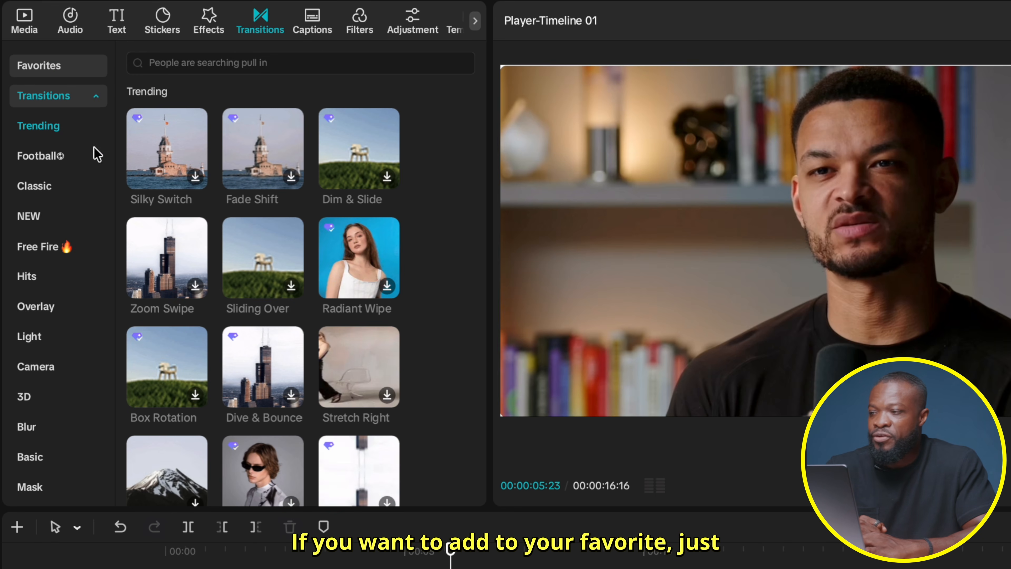
mouse_move(175, 180)
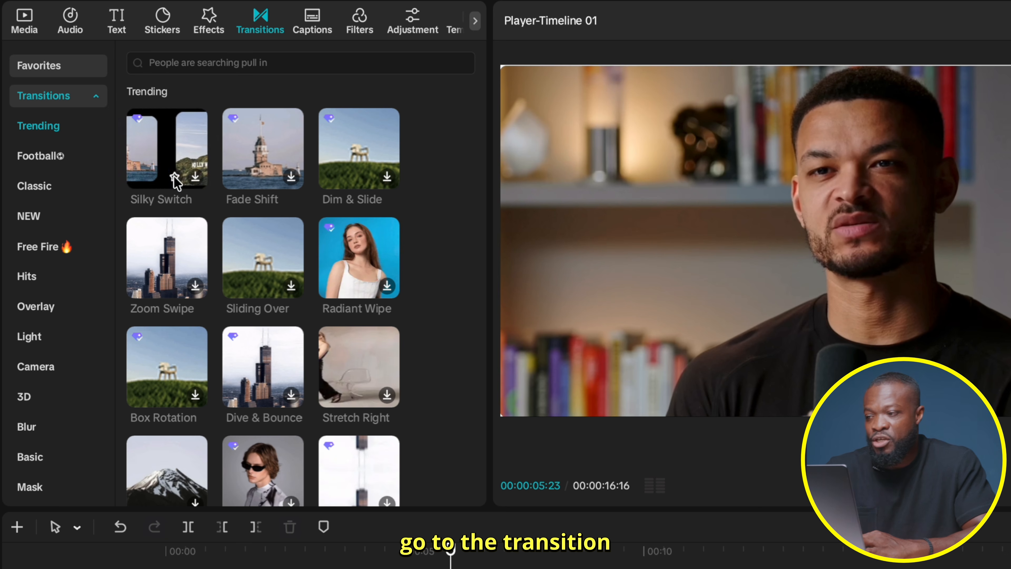
left_click(174, 179)
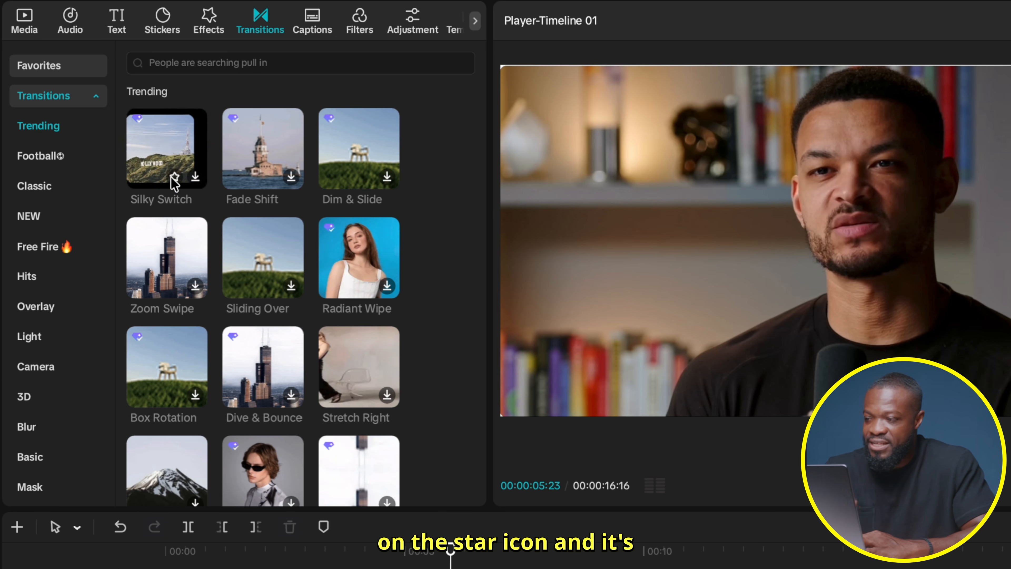
Place the favorite White Flash transition between the duplicated A-roll clip and the 11.22.58.mov recording on the upper track, at 00:00:05:23
left_click(45, 74)
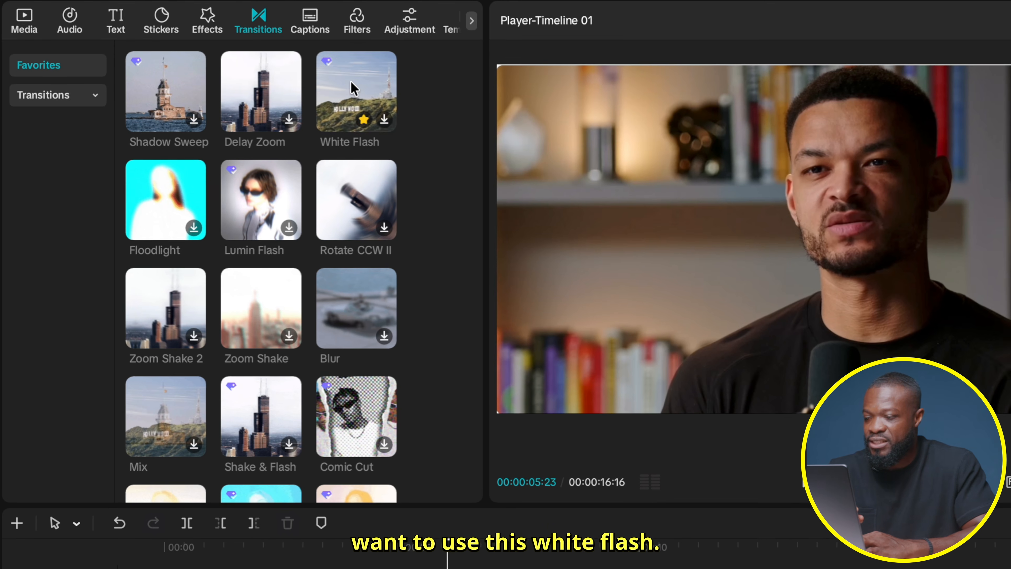
left_click_drag(350, 82, 455, 568)
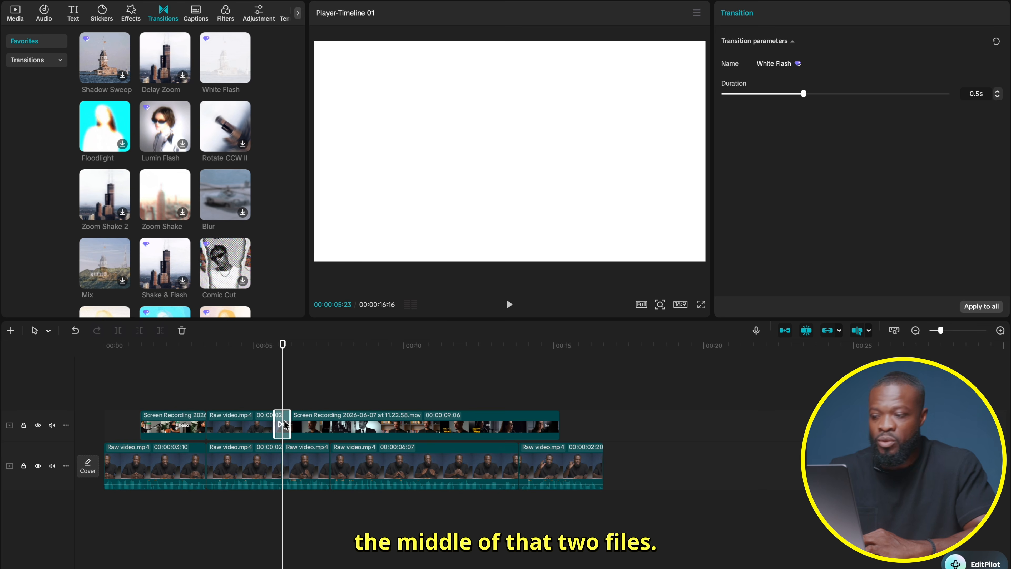
left_click(282, 422)
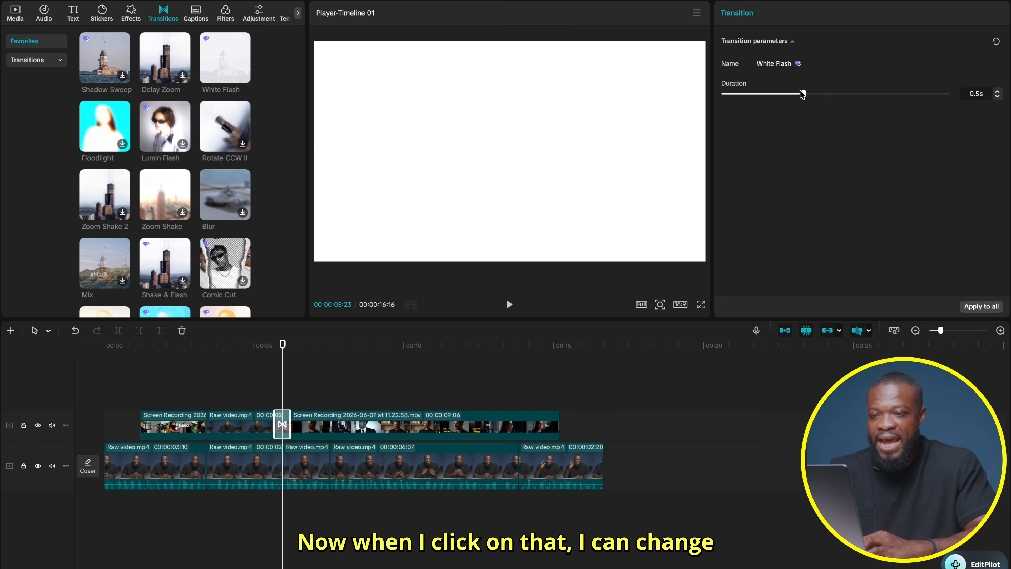
Try shorter durations such as 0.4 s for the White Flash transition, lengthen it to 0.6 s, and play that section
mouse_move(802, 95)
left_mouse_down()
mouse_move(818, 95)
mouse_move(787, 94)
left_mouse_up()
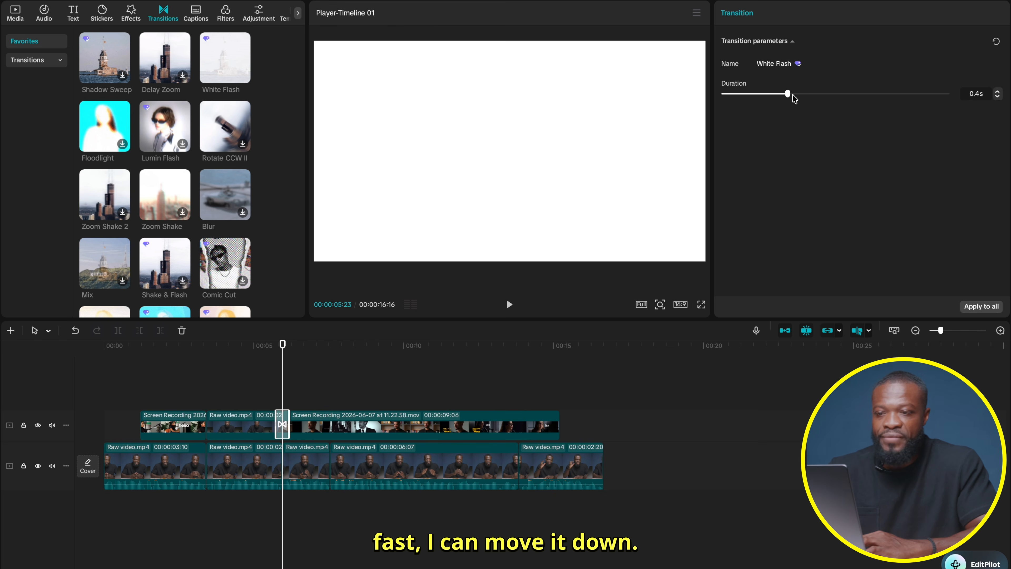
left_click(772, 94)
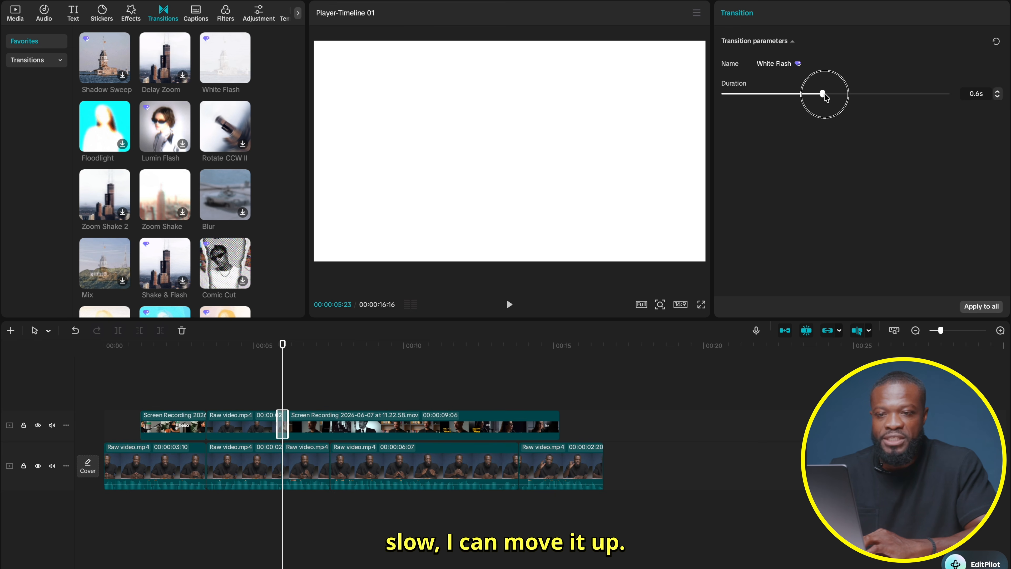
left_click(235, 383)
key("space")
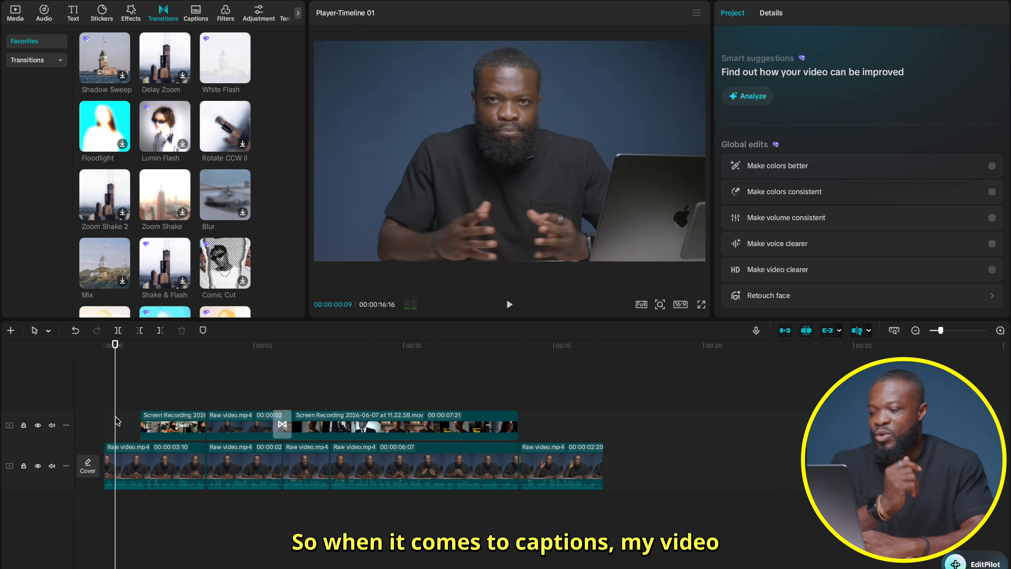
Generate auto captions for the video with English as the spoken language and no bilingual captions
left_click(142, 472)
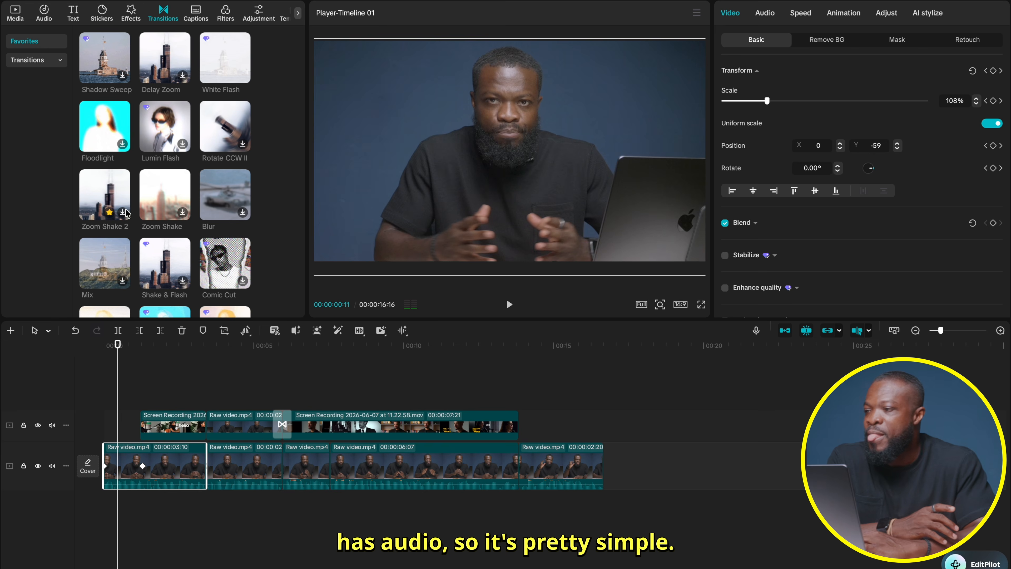
left_click(73, 12)
left_click(31, 116)
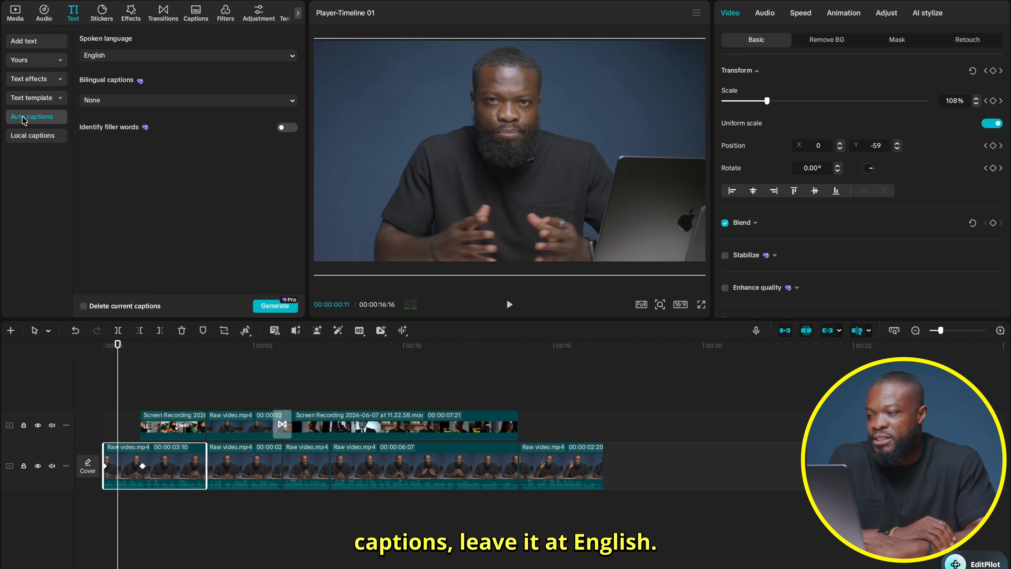
left_click(97, 55)
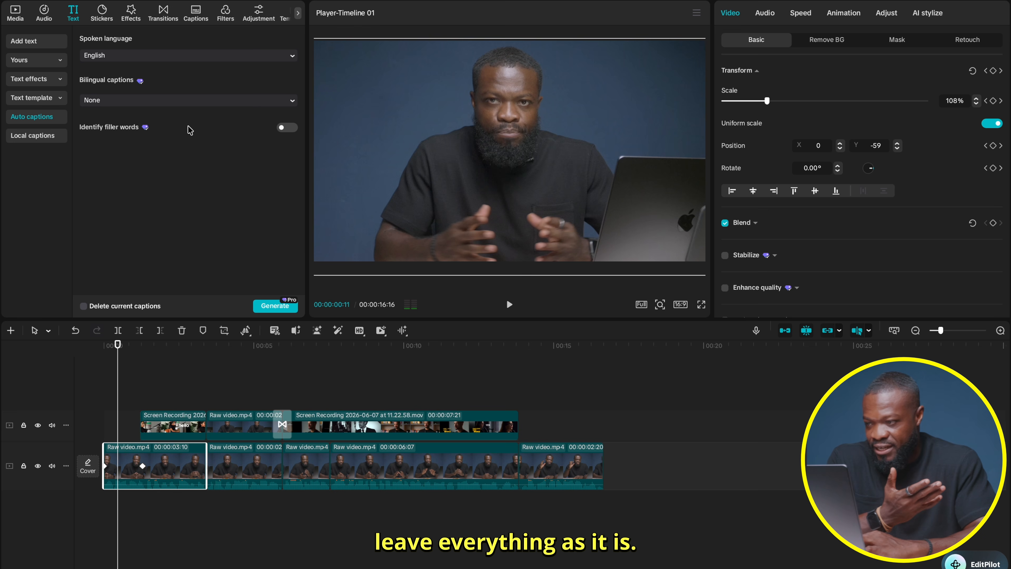
left_click(274, 307)
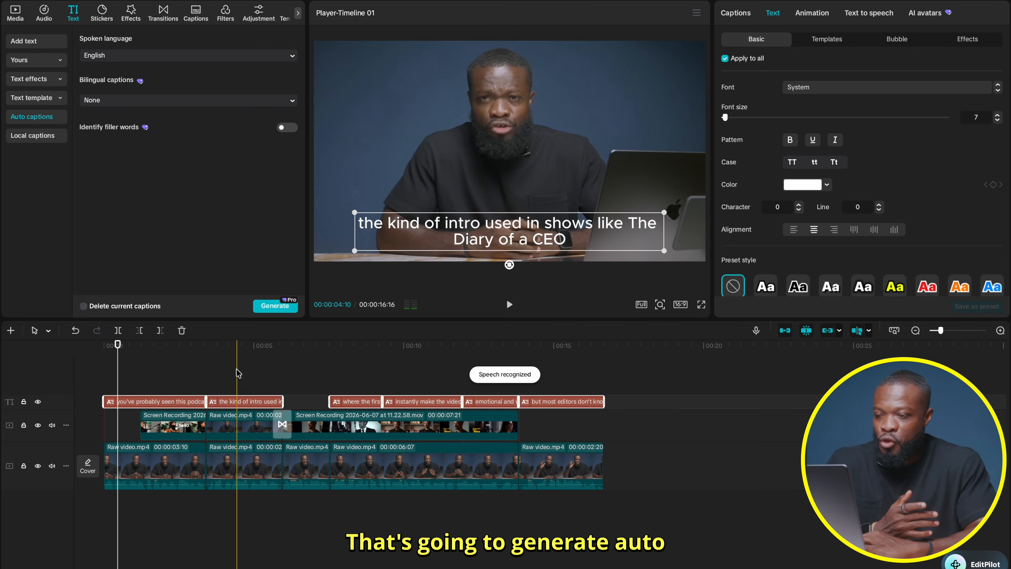
Set the font of the first caption to Montserrat, applied to all main captions
left_click(126, 394)
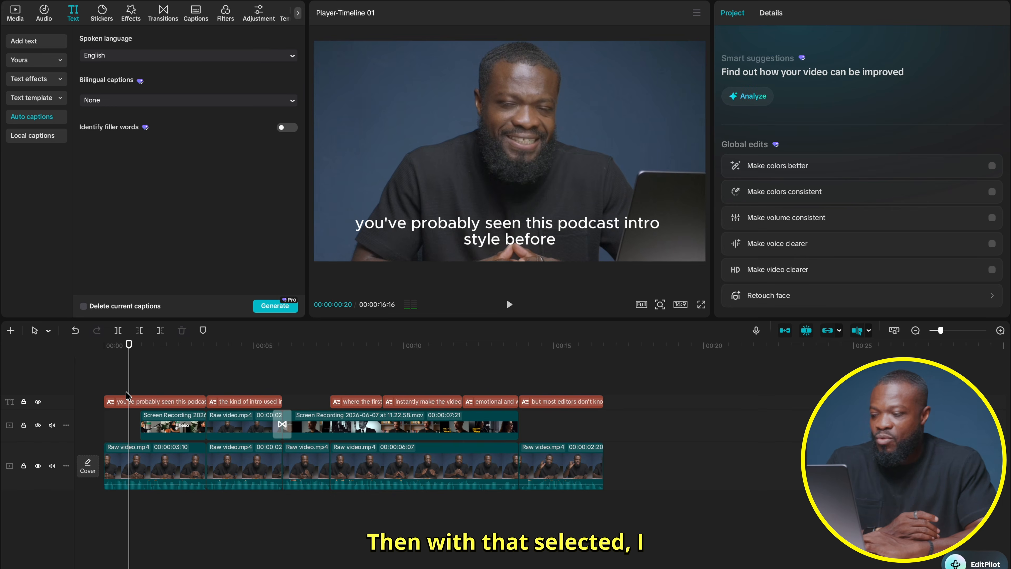
left_click(128, 402)
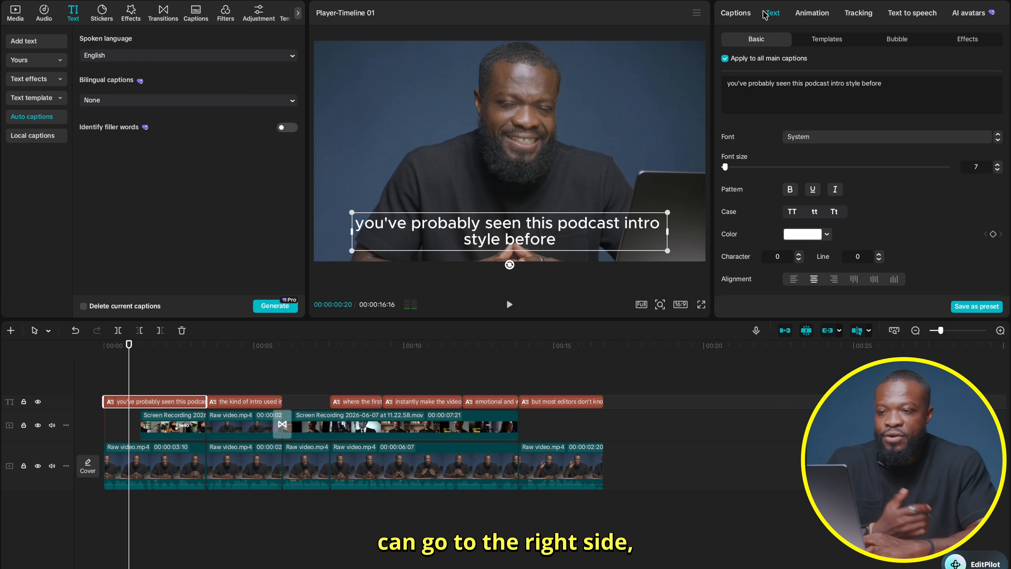
left_click(725, 59)
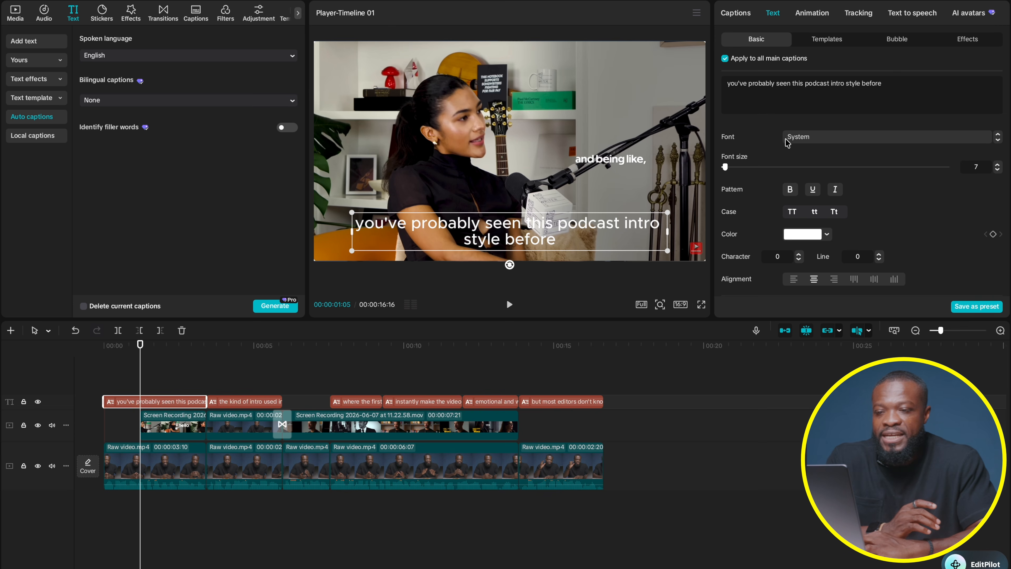
left_click(804, 139)
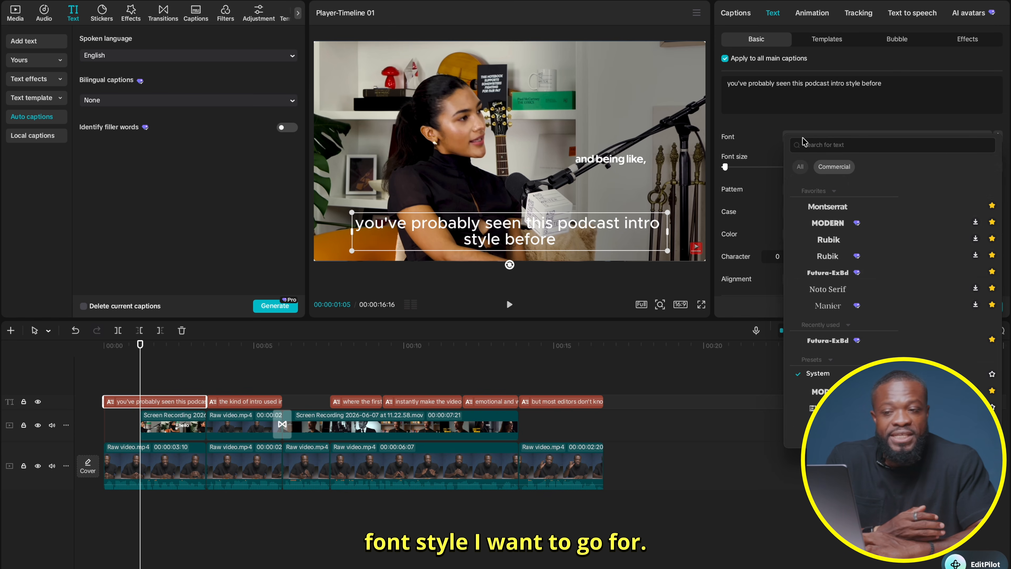
left_click(831, 209)
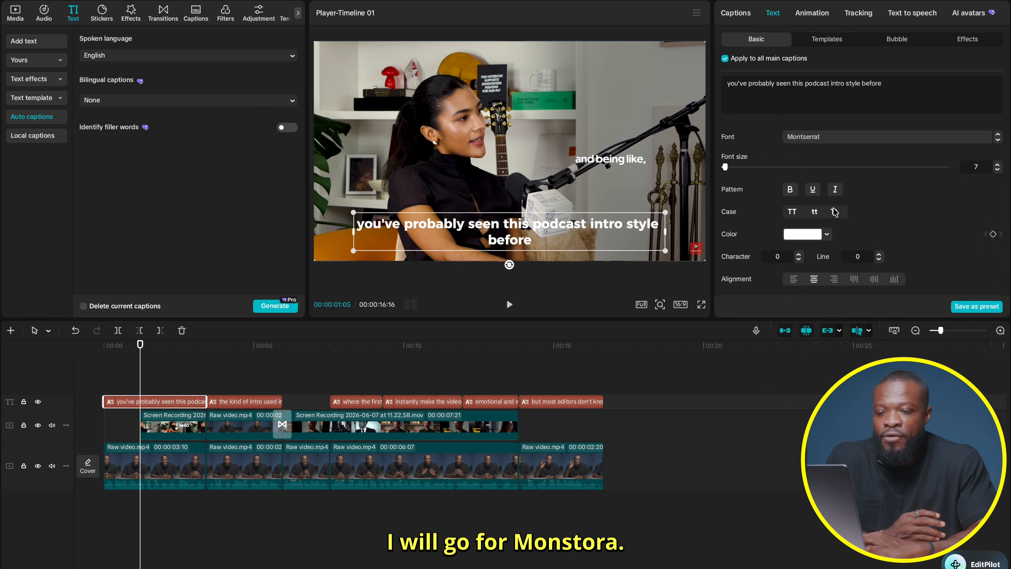
Enable the shadow on the captions and lower its opacity
scroll(786, 223, "down", 5)
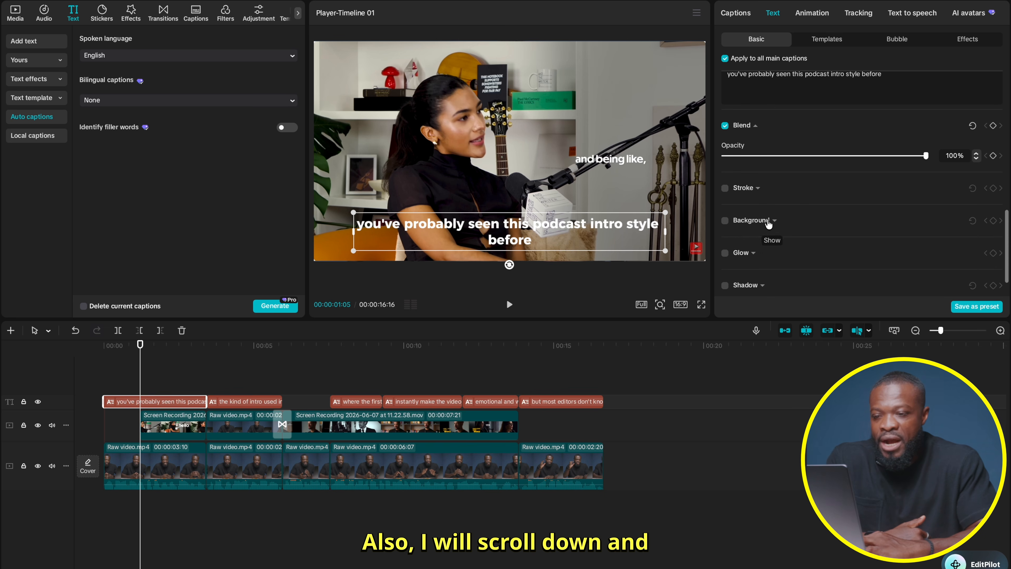
left_click(724, 285)
scroll(786, 239, "down", 3)
left_click_drag(903, 245, 801, 246)
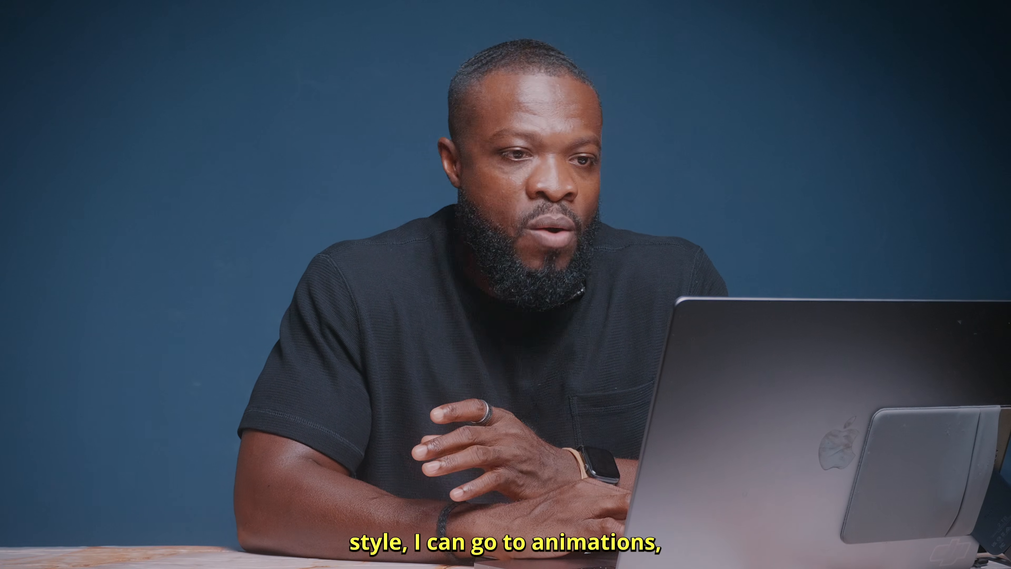
Apply the Bounce Out caption animation to the first caption
left_click(811, 13)
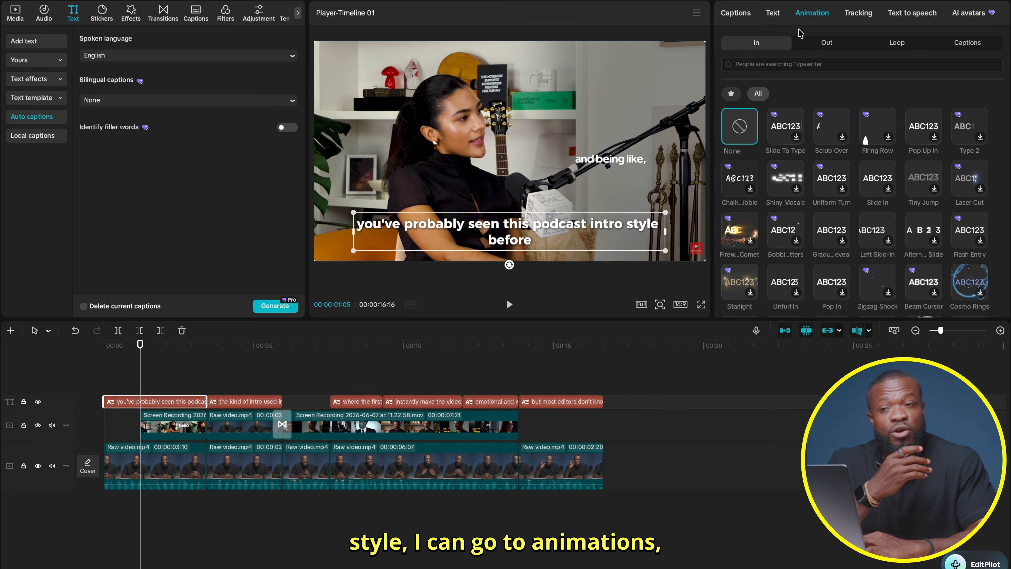
left_click(966, 43)
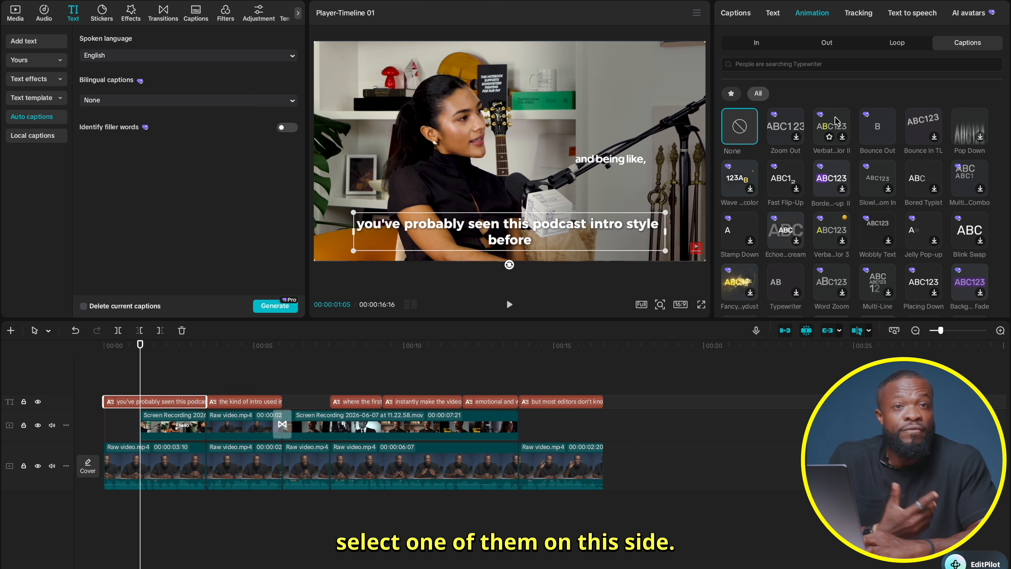
left_click(874, 120)
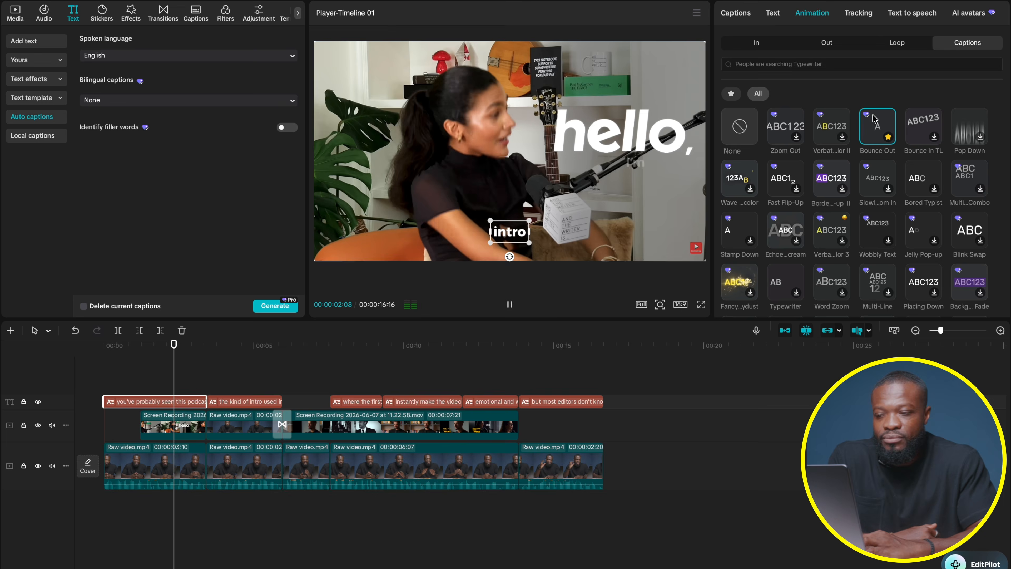
Select all the captions on the timeline, apply the Bounce Out caption animation to them, and play the result
left_click(172, 360)
left_click_drag(199, 366, 552, 402)
left_click(813, 15)
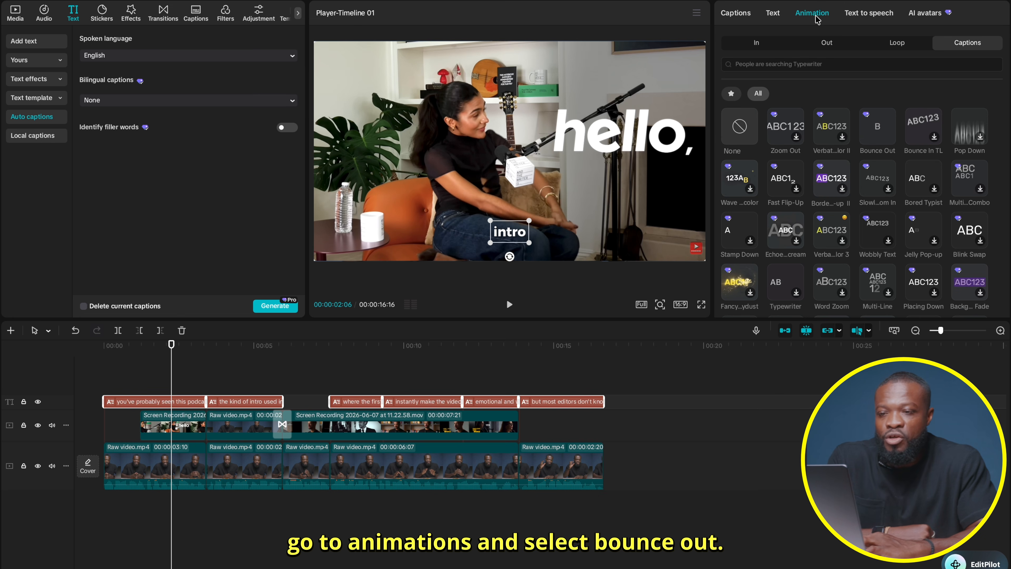
left_click(869, 136)
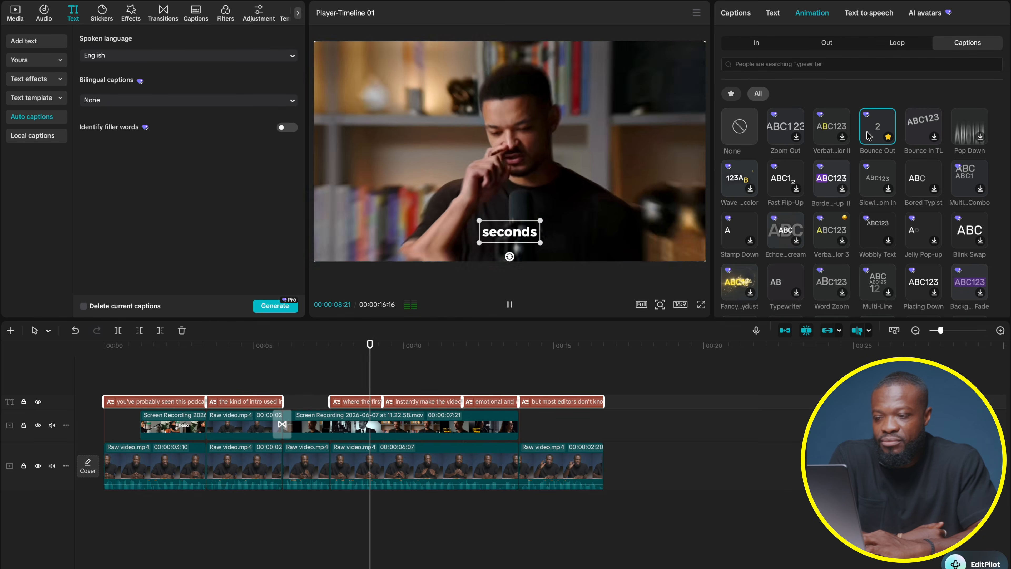
left_click(516, 356)
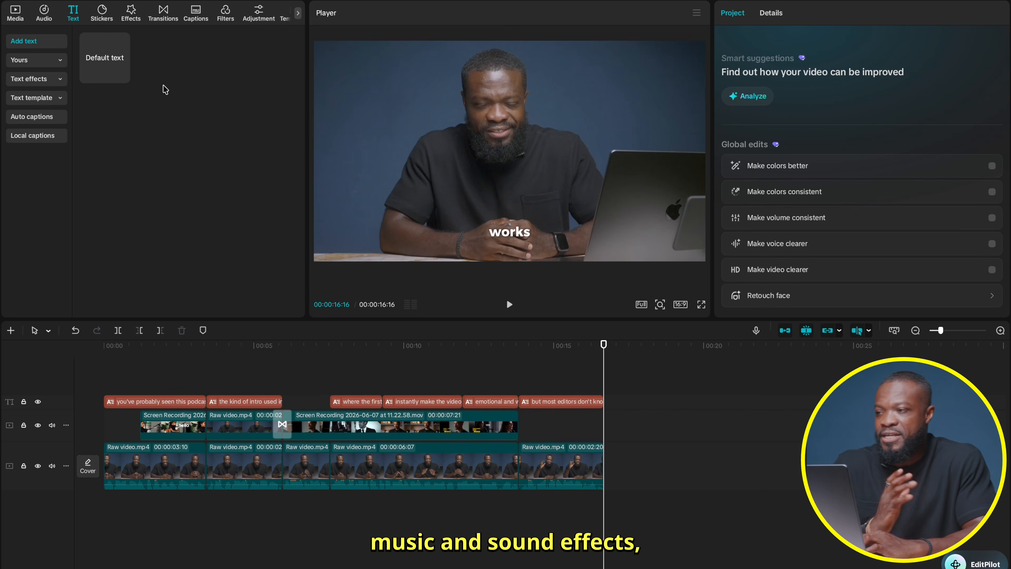
Add the ES_Unvaried music track below the A-roll from the timeline's start, and cut off and delete everything after 00:00:16:16
left_click(45, 16)
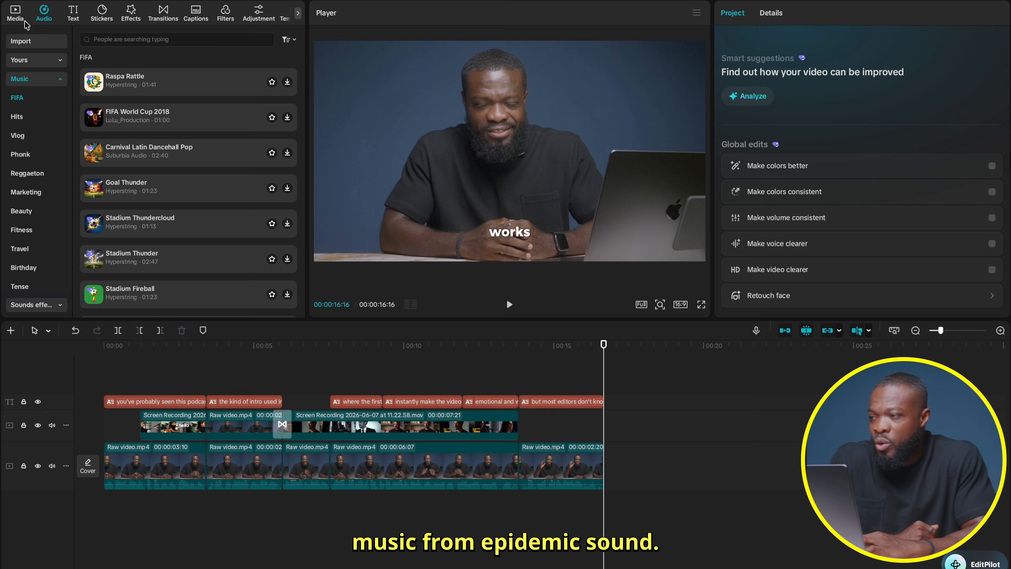
left_click(18, 16)
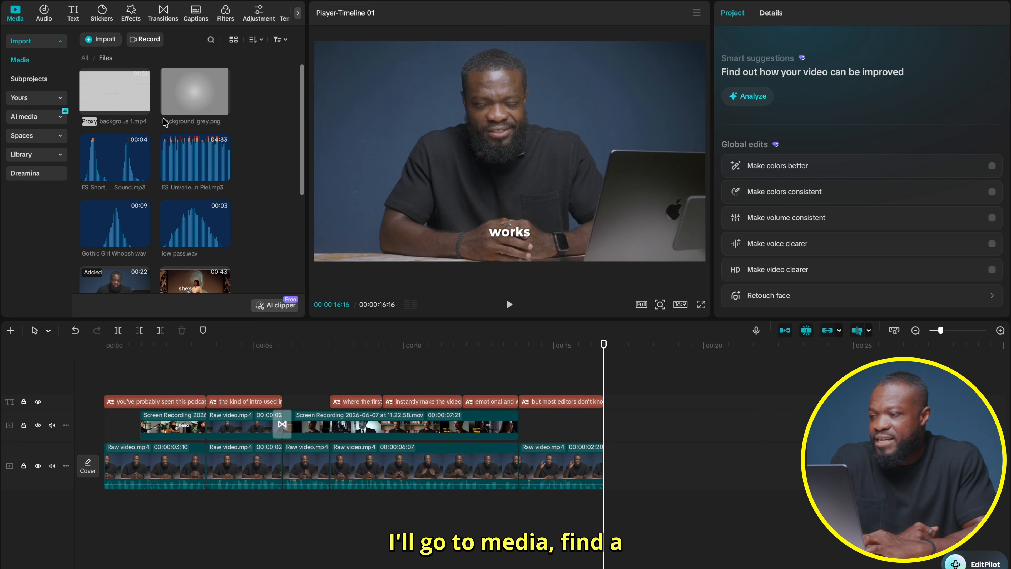
left_click(180, 152)
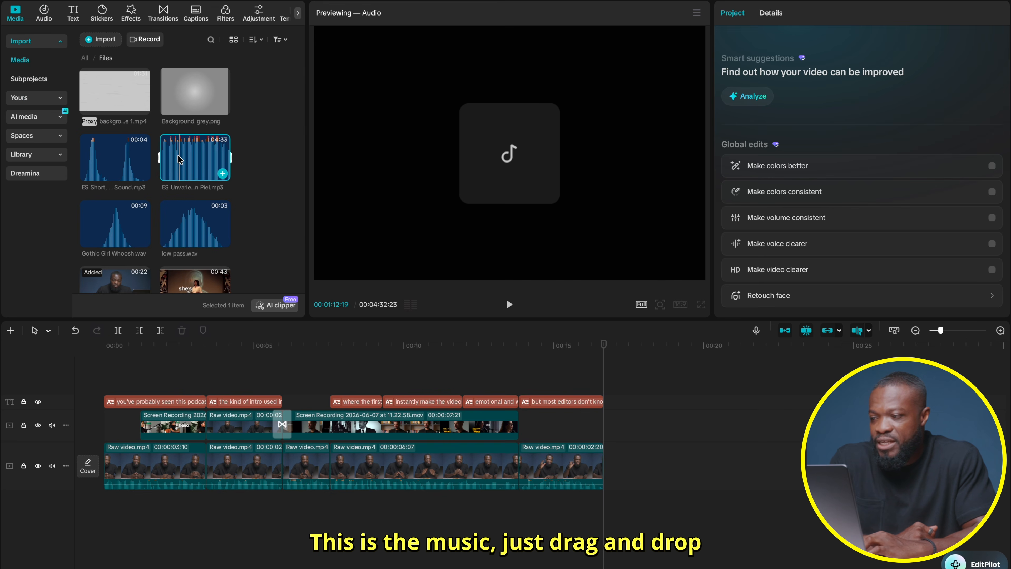
left_click_drag(191, 148, 115, 504)
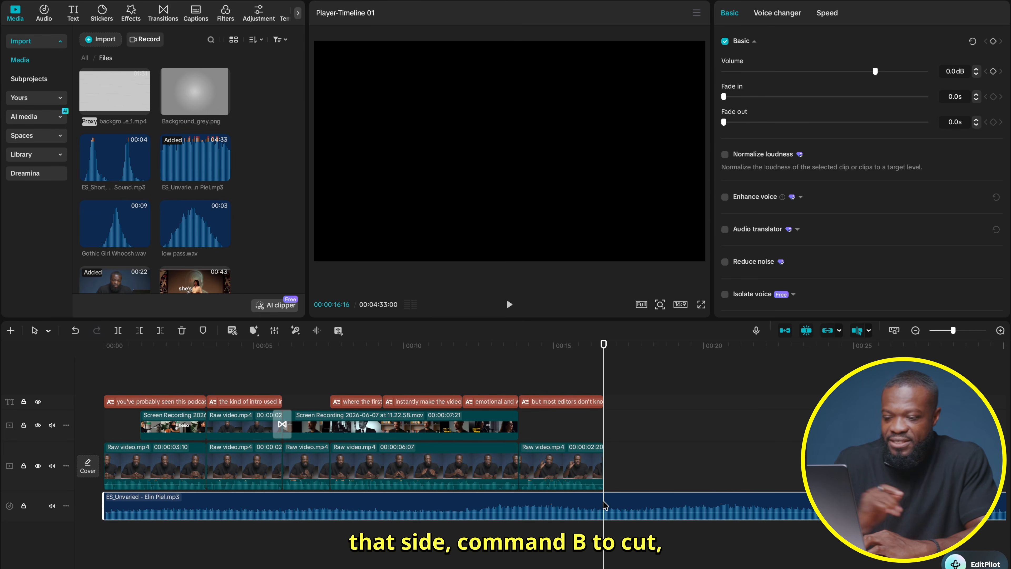
key("super+b")
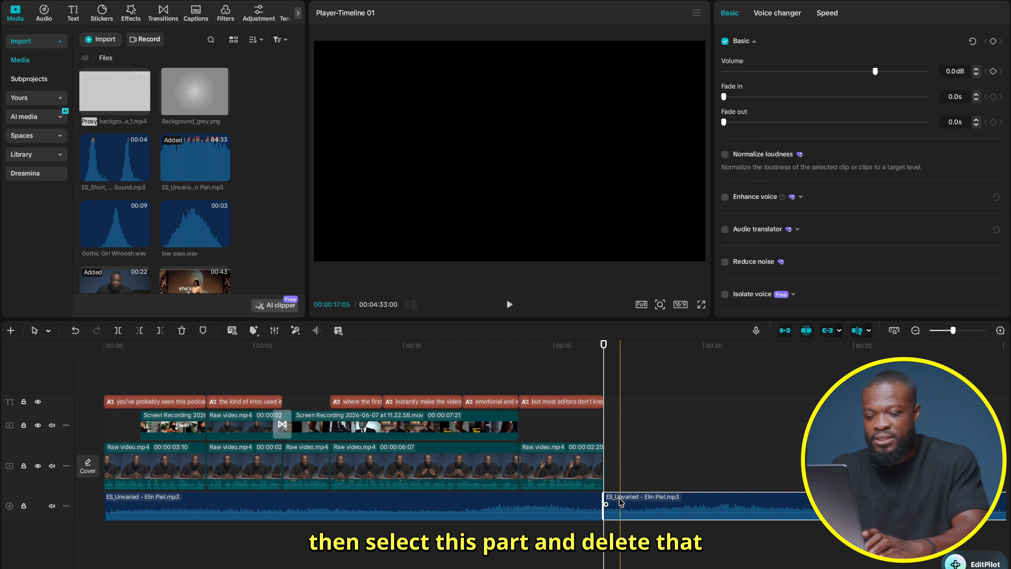
key("Delete")
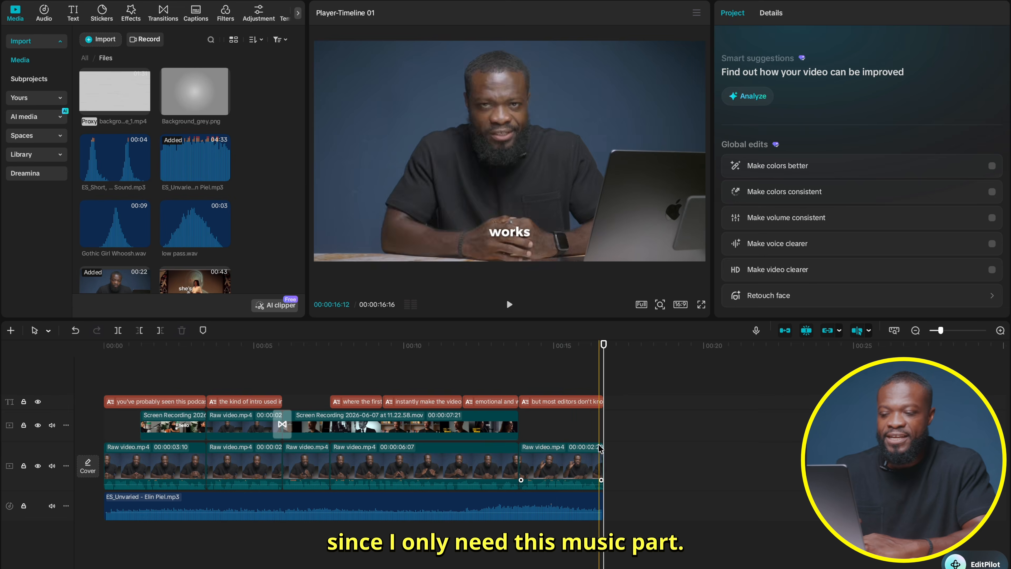
Lower the ES_Unvaried music clip's volume to -23.0 dB and play the timeline from the start
left_click(516, 497)
left_click(127, 507)
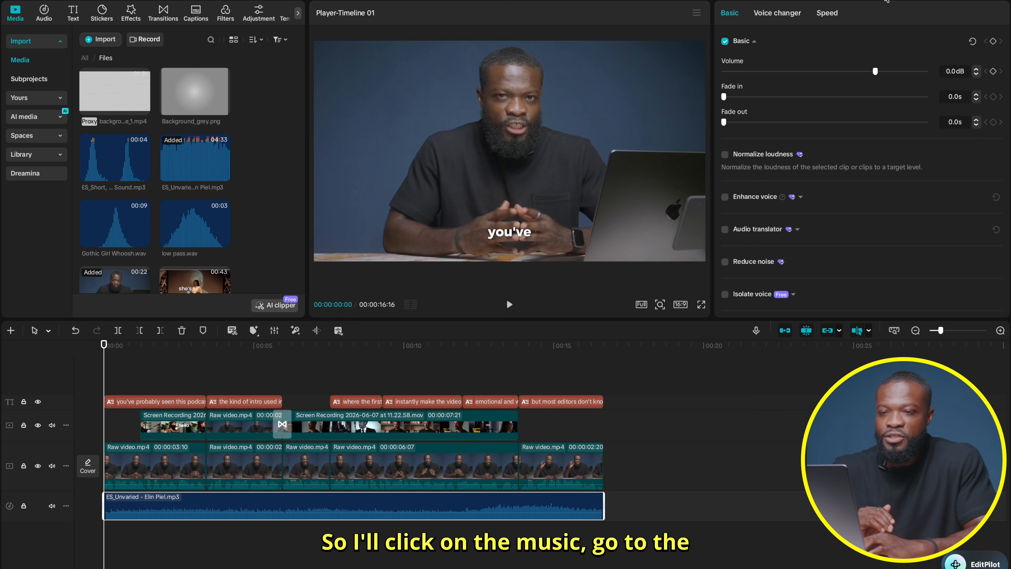
left_click_drag(875, 72, 818, 73)
left_click(97, 379)
key("space")
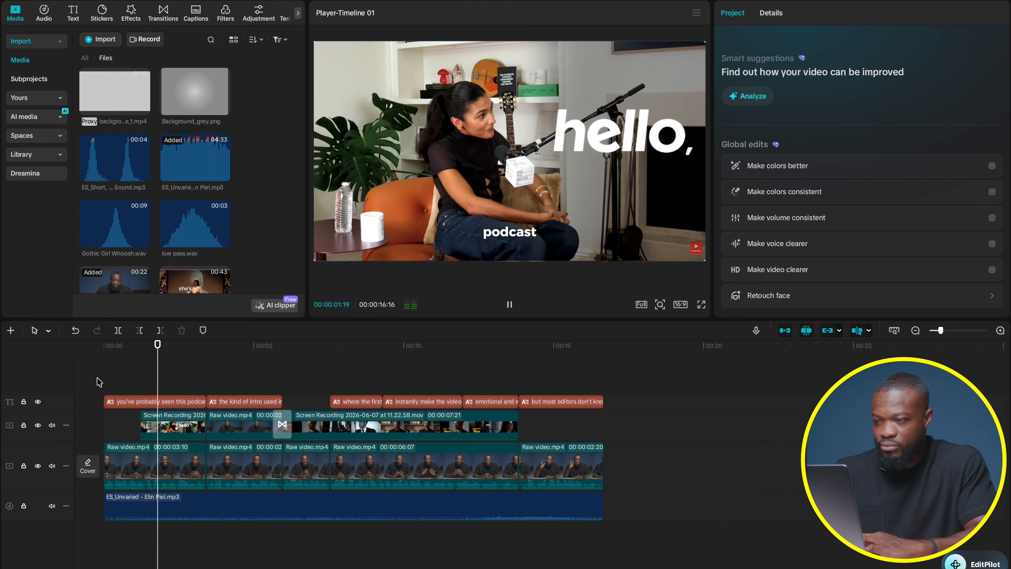
left_click(244, 505)
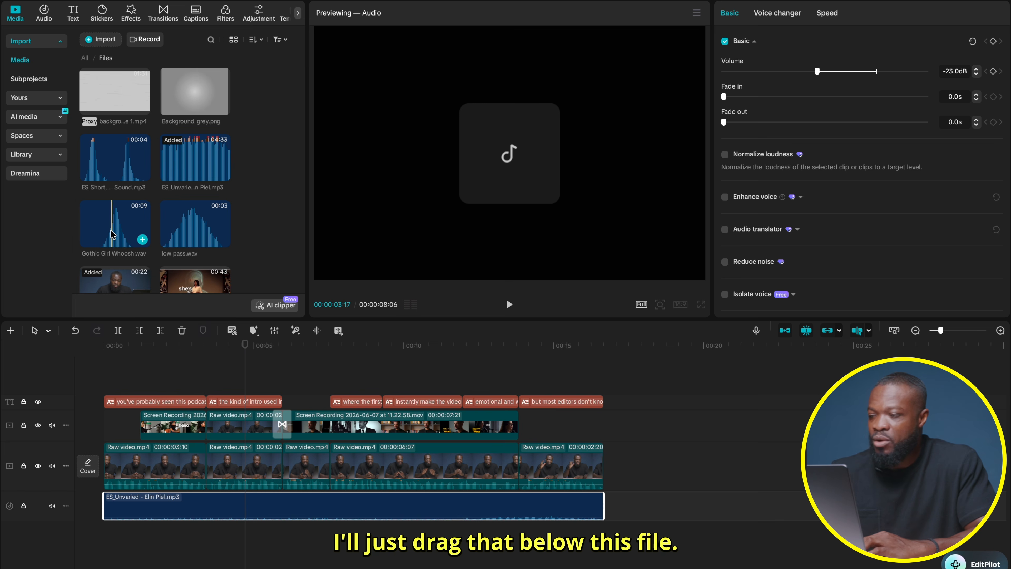
Add the low pass.wav sound effect below the music, centred on the B-roll transition around 00:00:05:23
left_click_drag(182, 227, 276, 531)
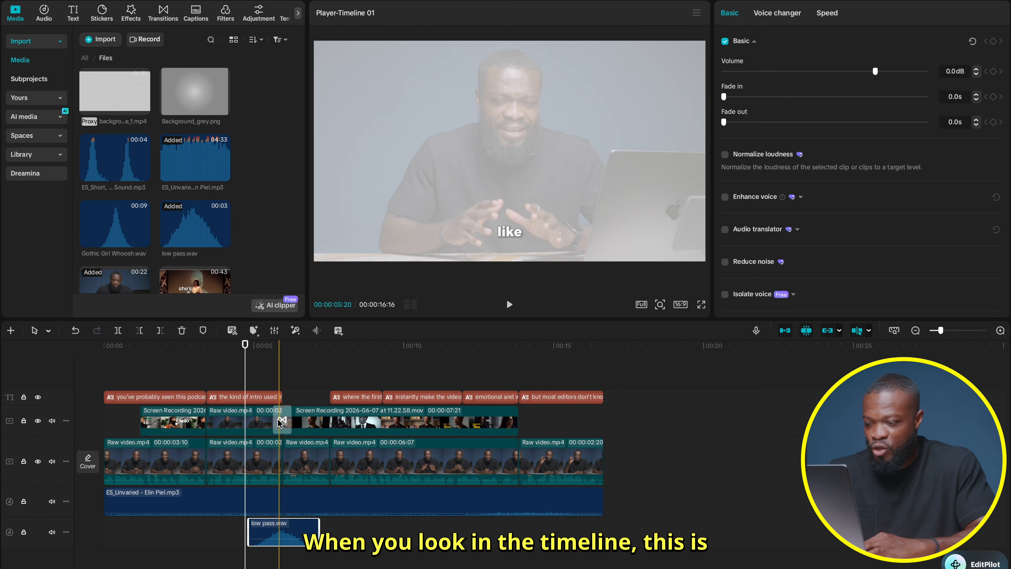
scroll(334, 382, "up", 2, "ctrl")
left_click(338, 382)
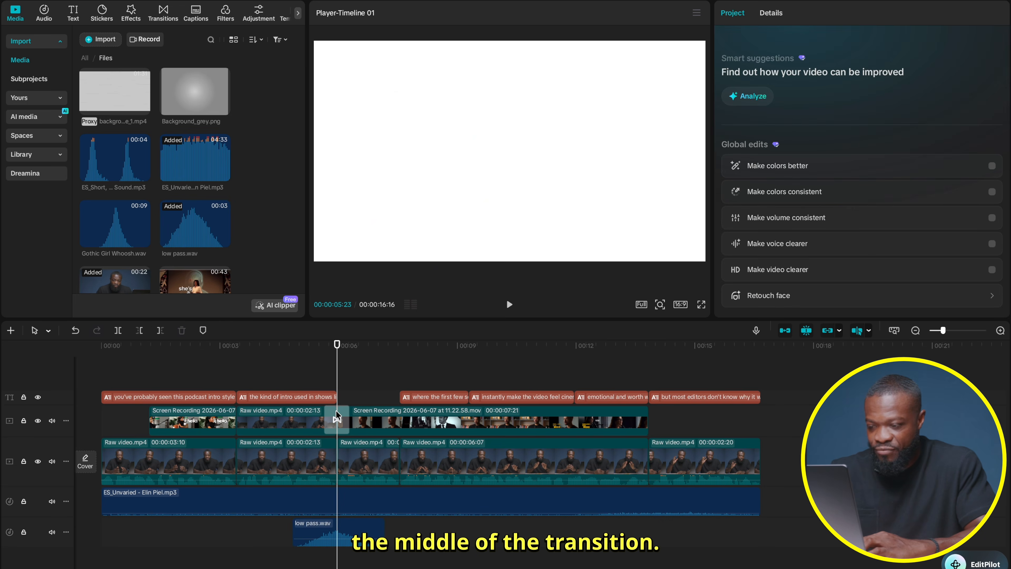
Lower the low pass.wav clip's volume to -6.5 dB and play the section around the transition
left_click(337, 533)
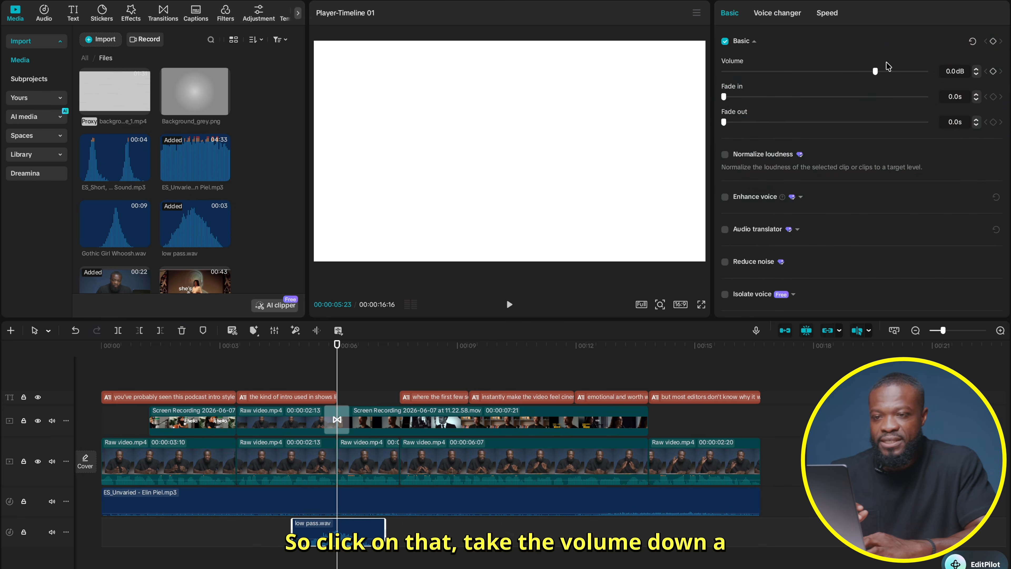
left_click_drag(859, 72, 859, 72)
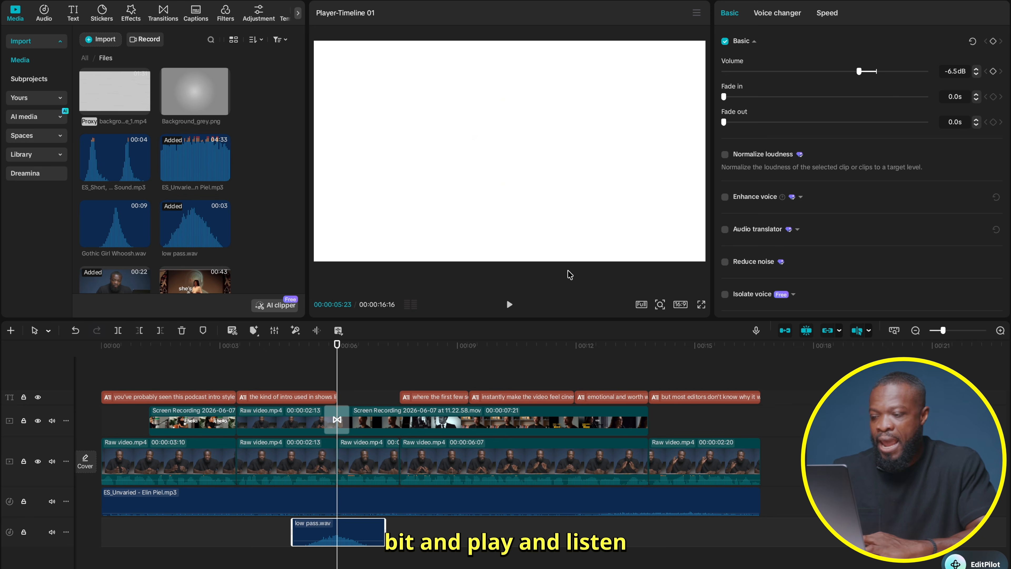
left_click(288, 370)
key("space")
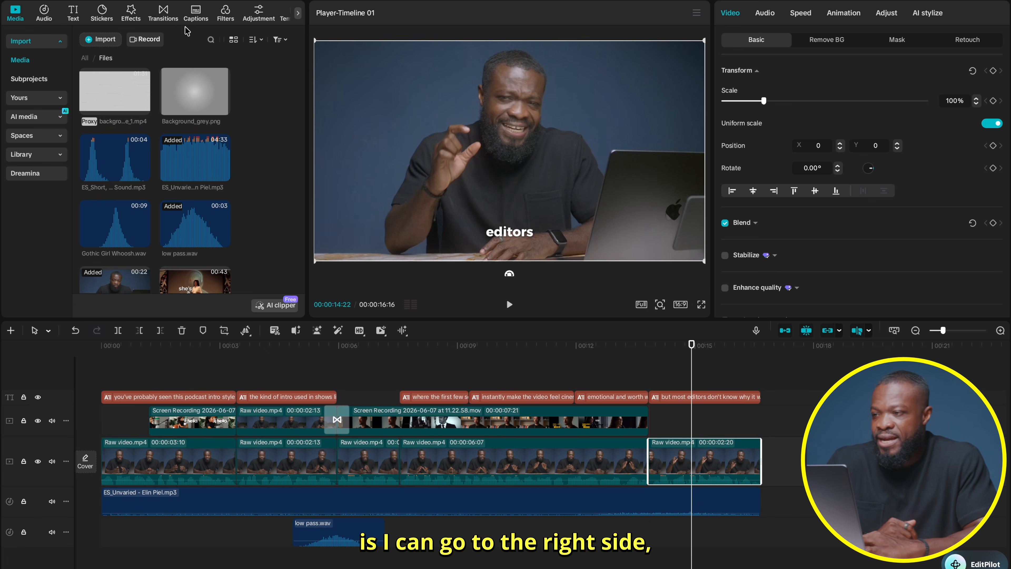
Add a custom adjustment layer directly above the last Raw video.mp4 clip of the A-roll
left_click(258, 12)
left_click(103, 55)
left_click_drag(103, 55, 686, 449)
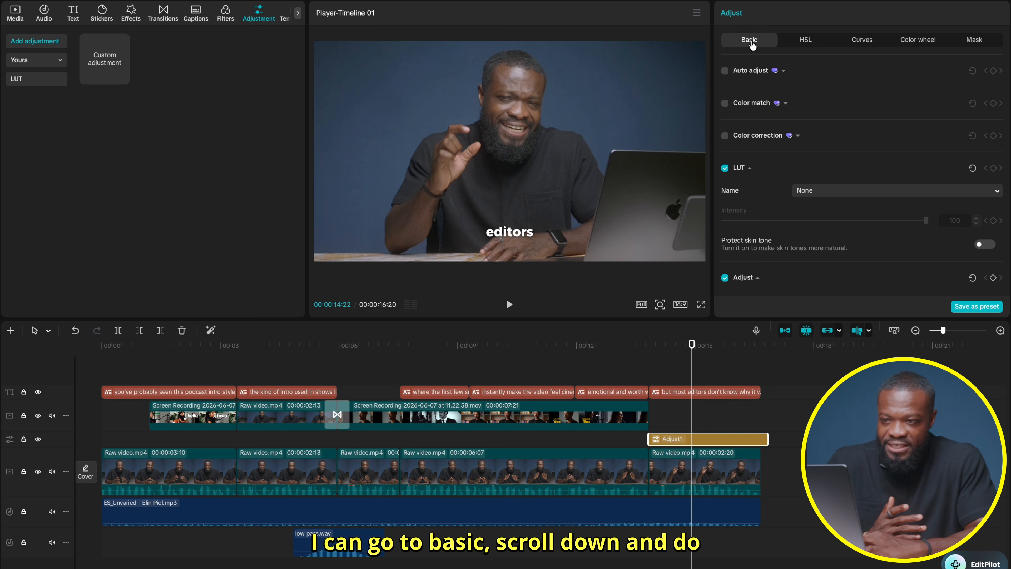
Set the adjustment layer's exposure to 4, saturation to 27 and contrast to 5
scroll(790, 219, "down", 5)
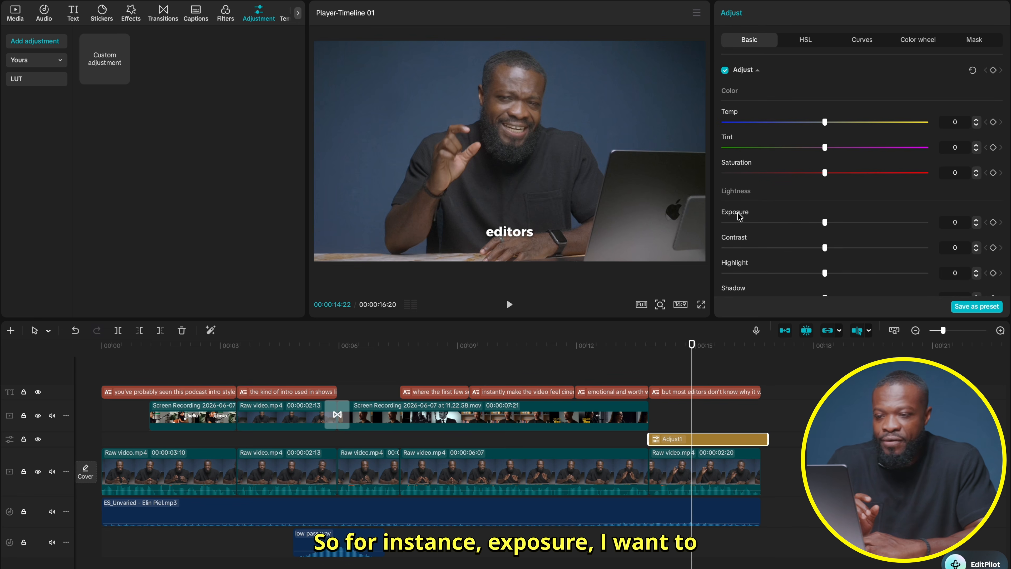
left_click_drag(825, 223, 831, 223)
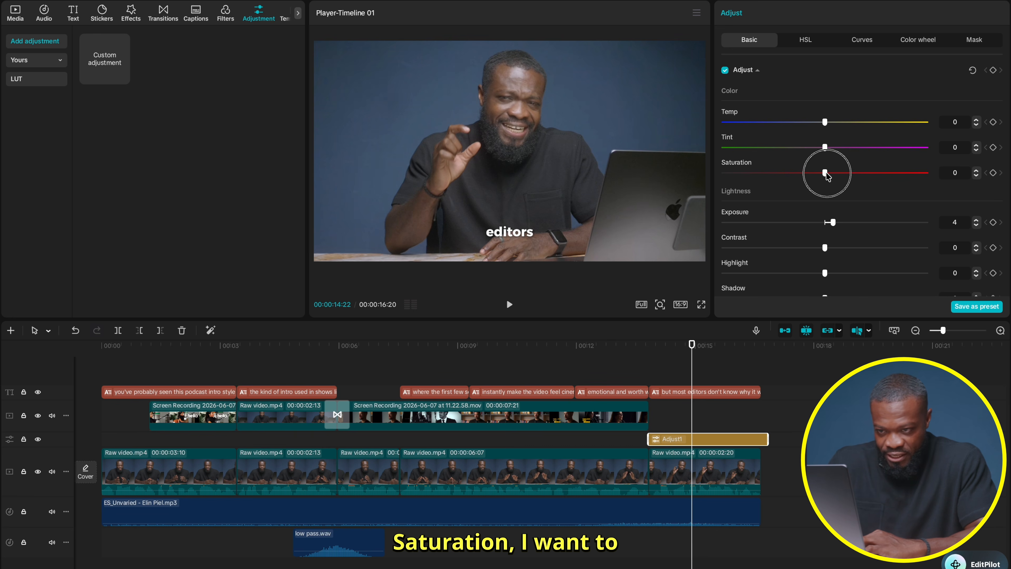
left_click_drag(840, 177, 879, 175)
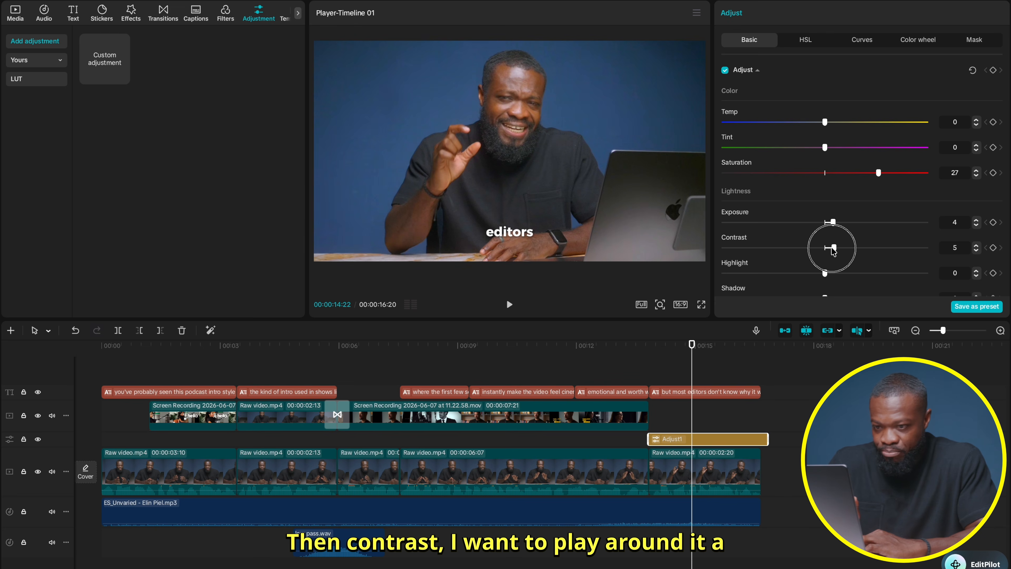
Set the adjustment layer's shadow to -3 and blacks to -2, and reduce its saturation to about 13
scroll(828, 255, "down", 2)
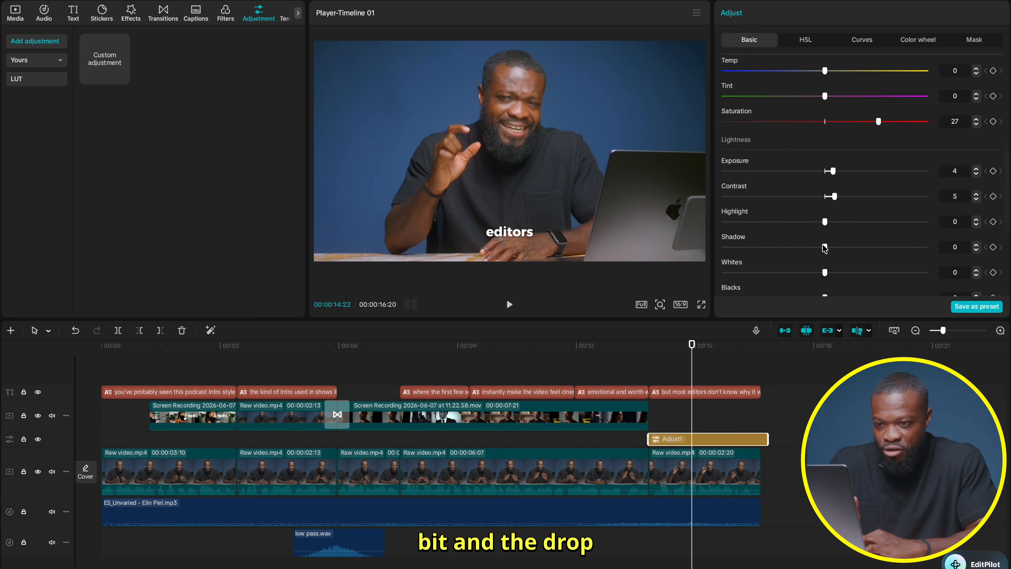
left_click_drag(816, 248, 818, 247)
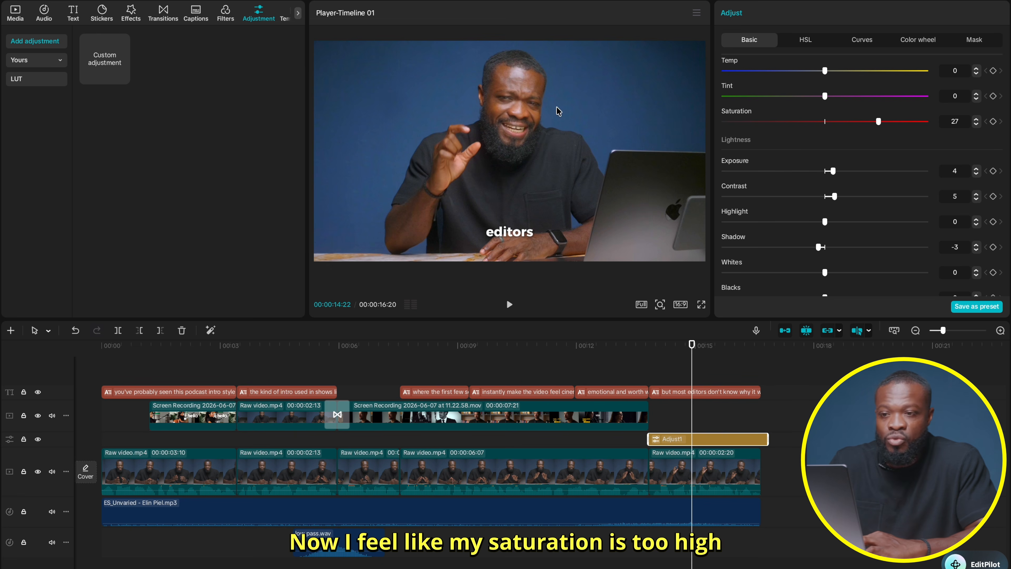
left_click_drag(867, 124, 861, 124)
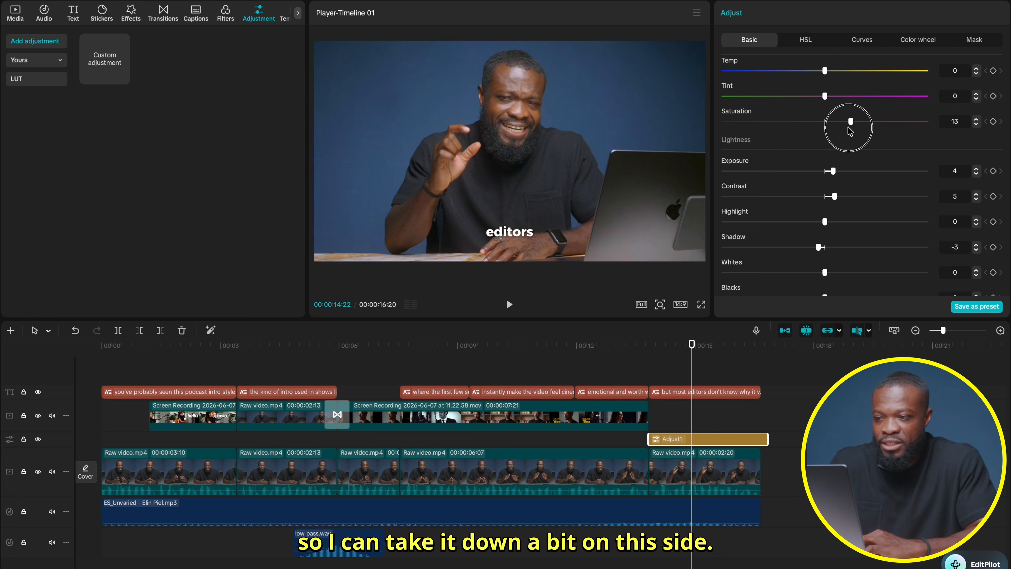
scroll(865, 166, "down", 7)
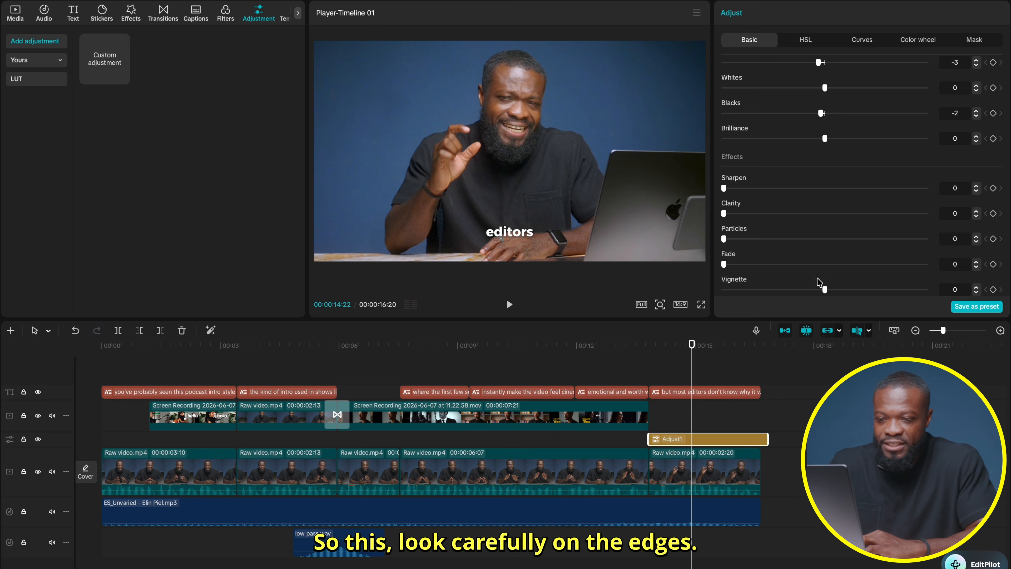
Darken the picture's edges with a vignette of about 5 and set Sharpen to 9 on the adjustment layer
left_click(825, 290)
mouse_move(827, 292)
left_mouse_down()
mouse_move(839, 292)
mouse_move(791, 295)
mouse_move(833, 295)
left_mouse_up()
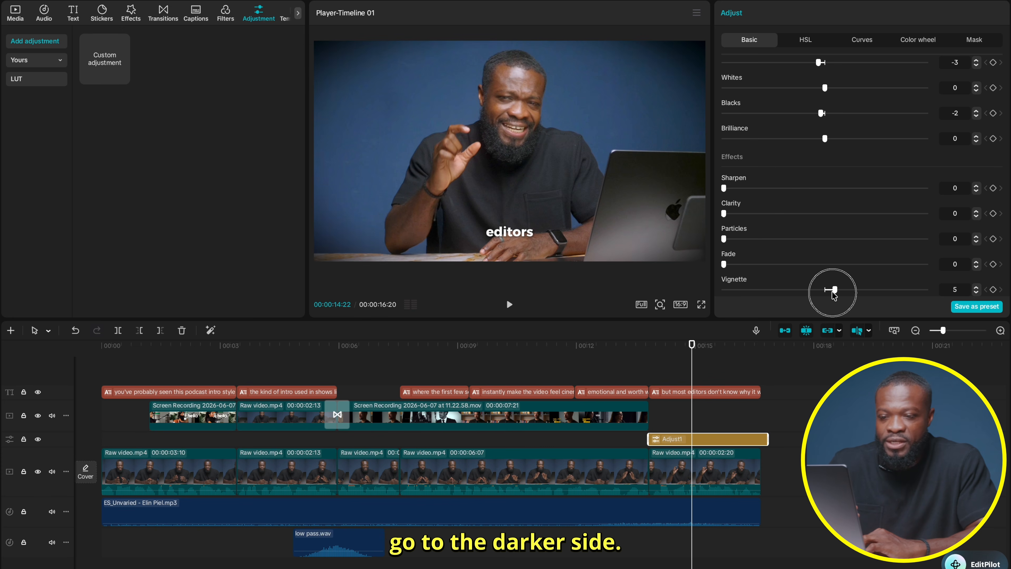
left_click(975, 292)
left_click(976, 293)
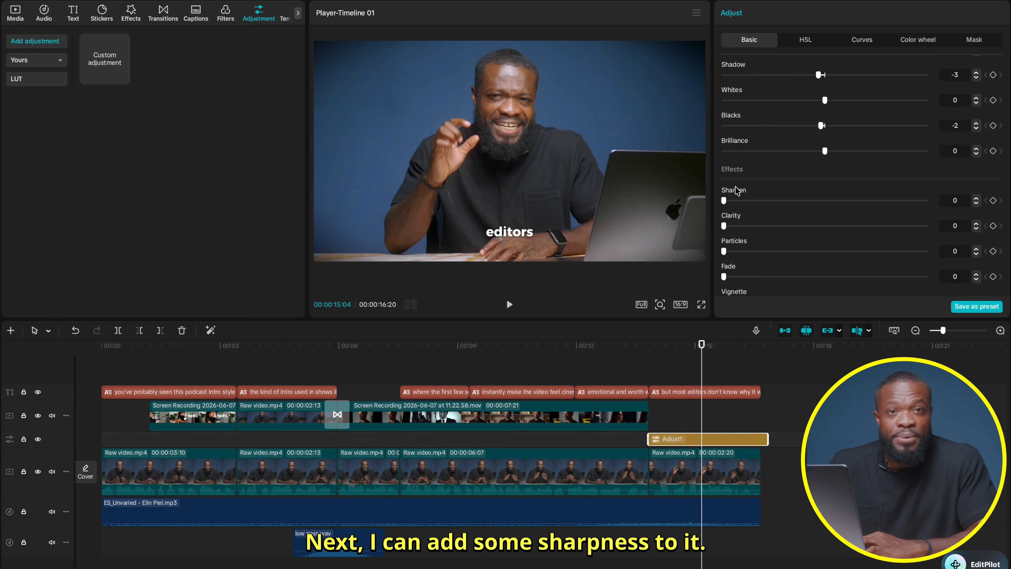
left_click_drag(725, 201, 737, 200)
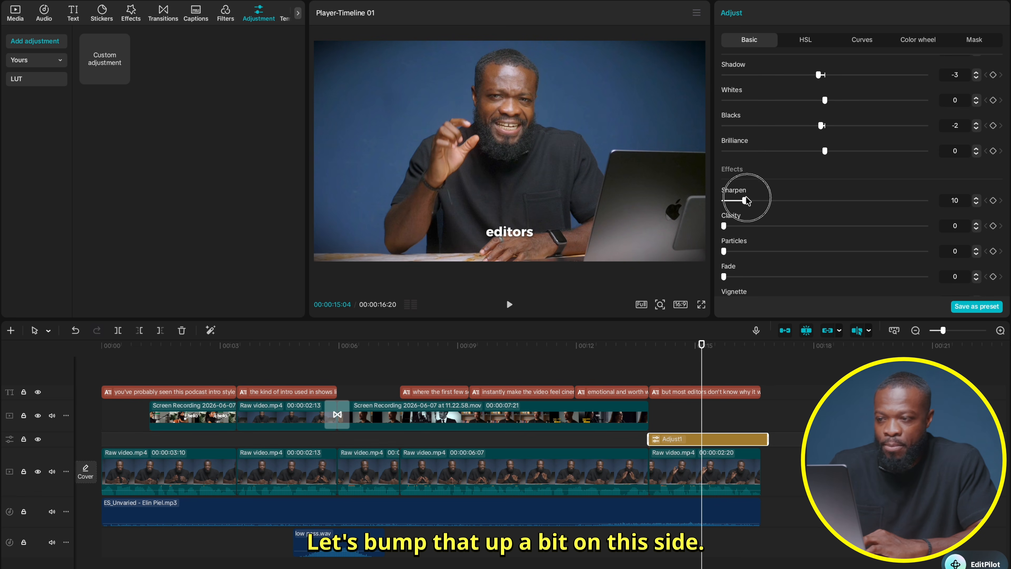
left_click_drag(748, 202, 743, 202)
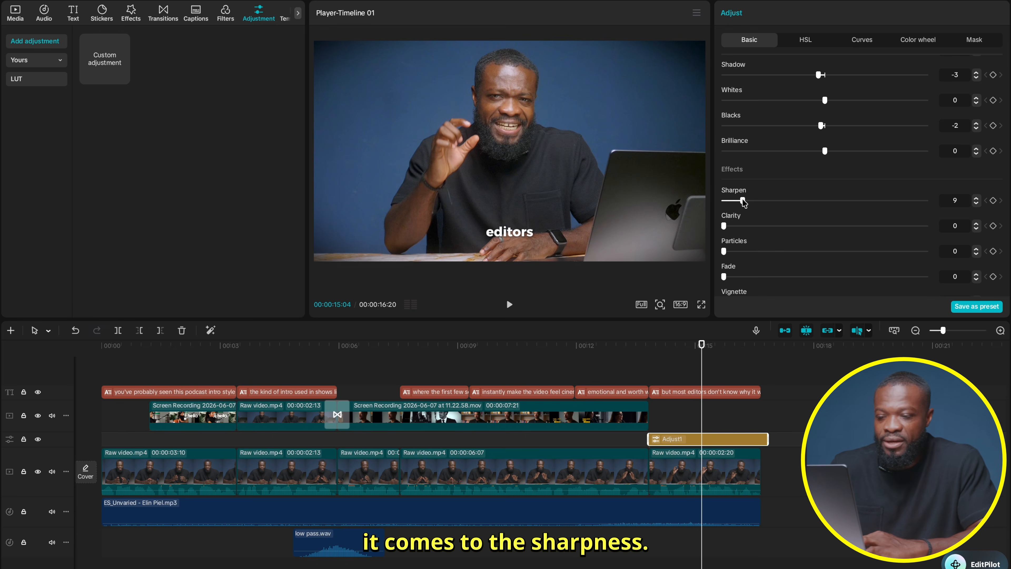
Extend the adjustment layer back to the timeline's start and place a duplicate of it above the B-roll track
left_click_drag(651, 440, 101, 439)
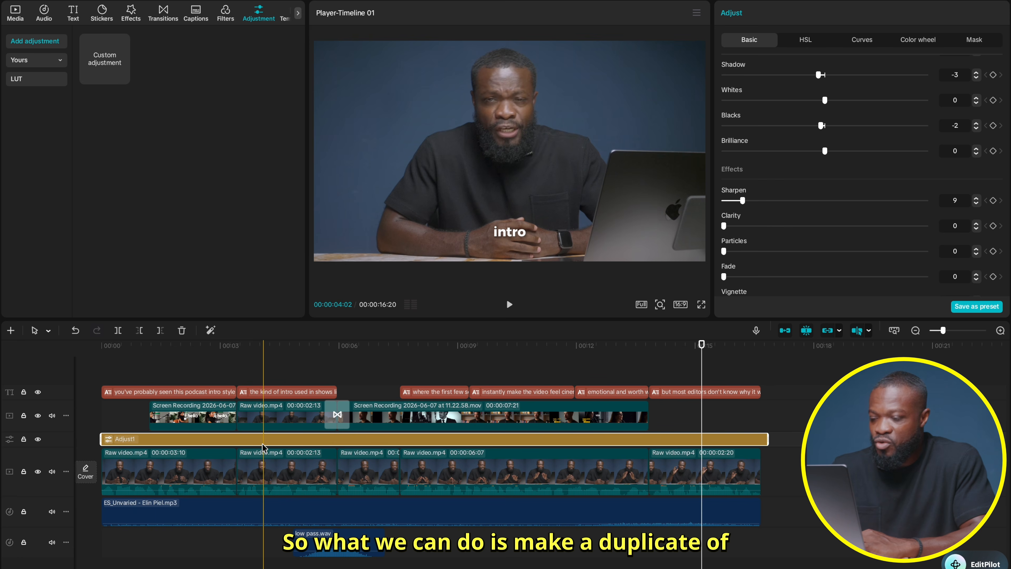
left_click_drag(263, 446, 260, 407)
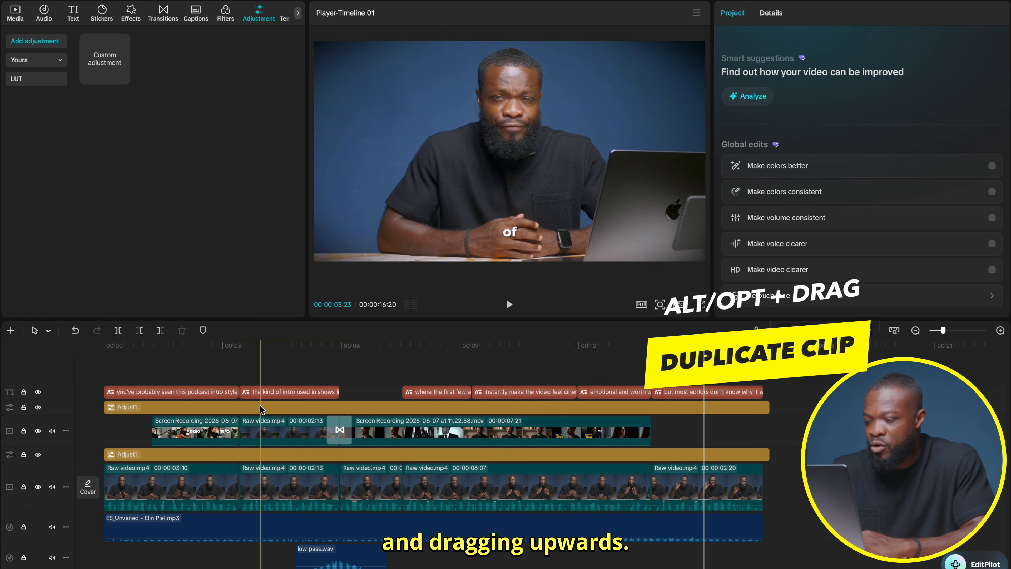
Trim both ends of the duplicated adjustment layer so it spans only the Raw video.mp4 clip on the B-roll track
left_click_drag(106, 406, 241, 402)
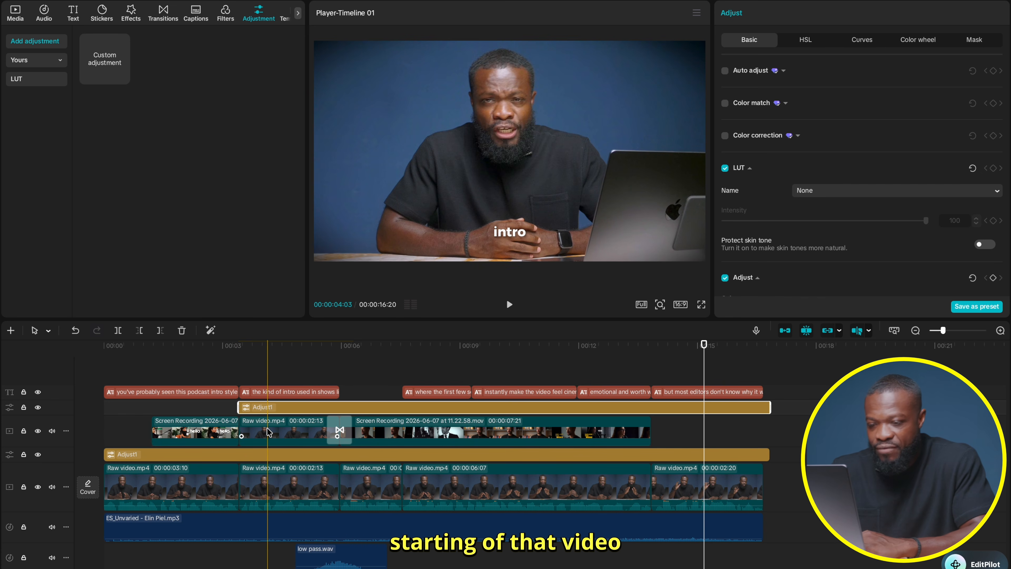
left_click_drag(760, 408, 332, 419)
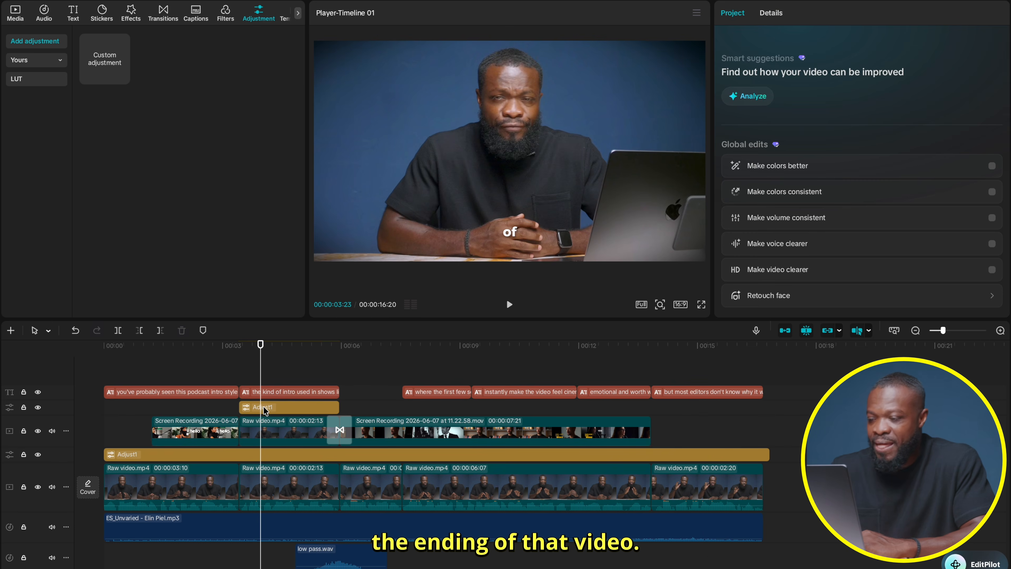
left_click(261, 374)
left_click(260, 407)
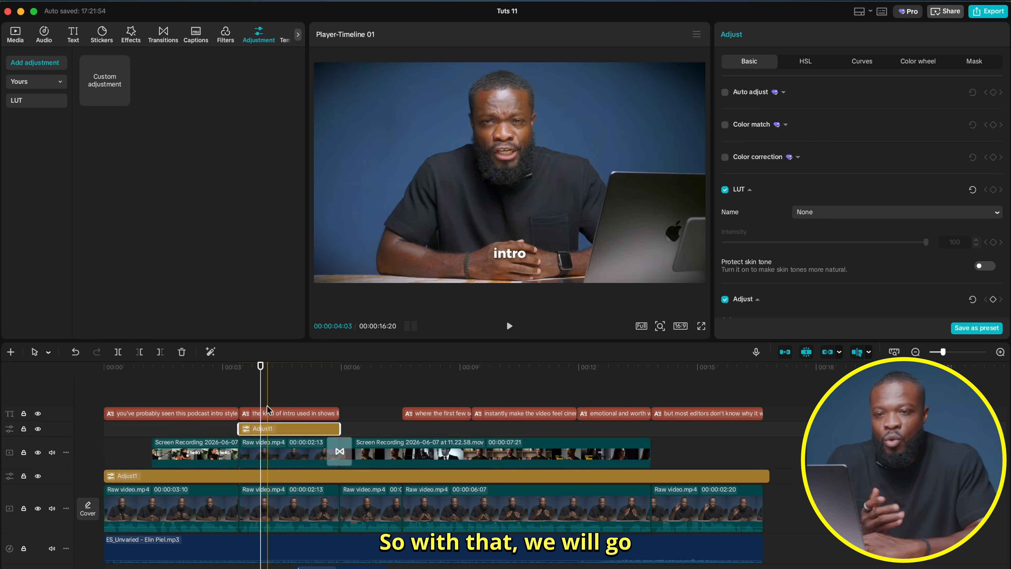
Open the export settings, name the exported file Example and choose the Downloads folder as its destination
left_click(988, 13)
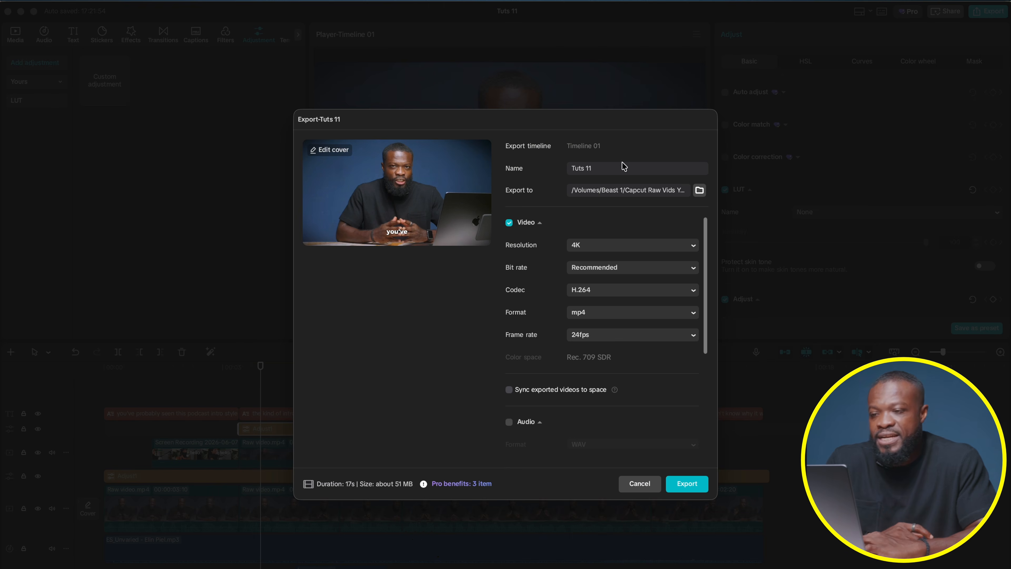
triple_click(592, 167)
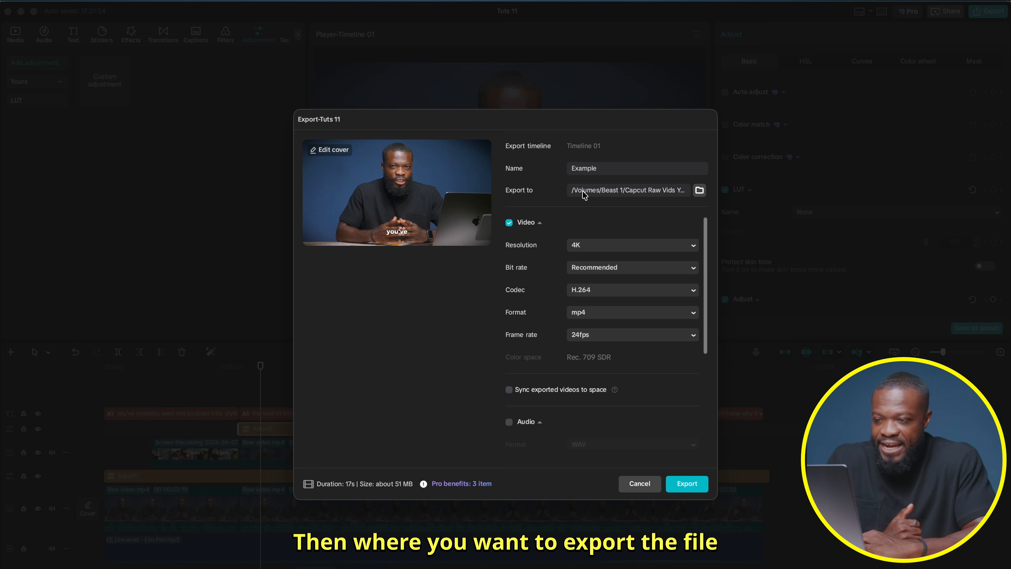
left_click(699, 191)
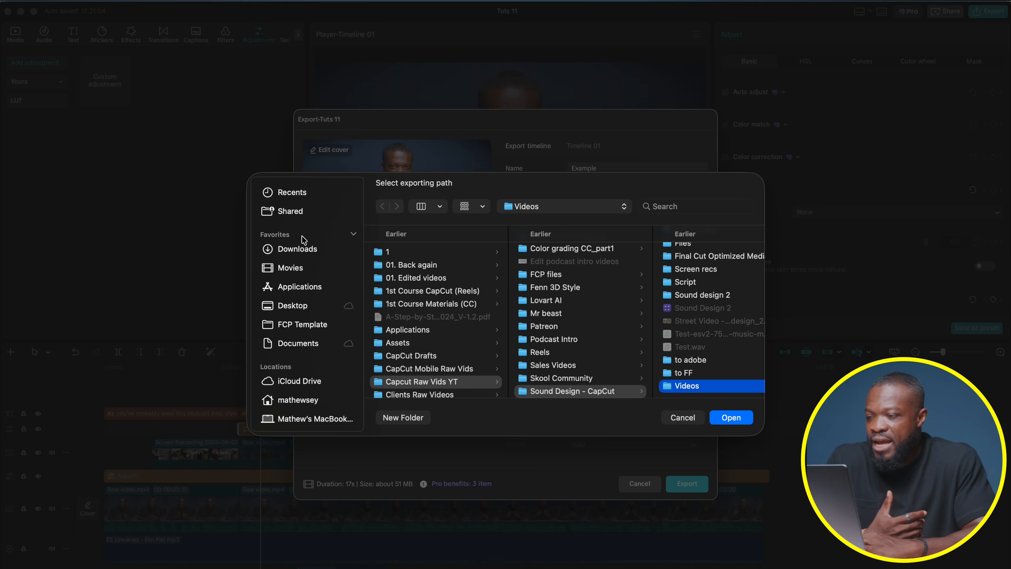
left_click(303, 249)
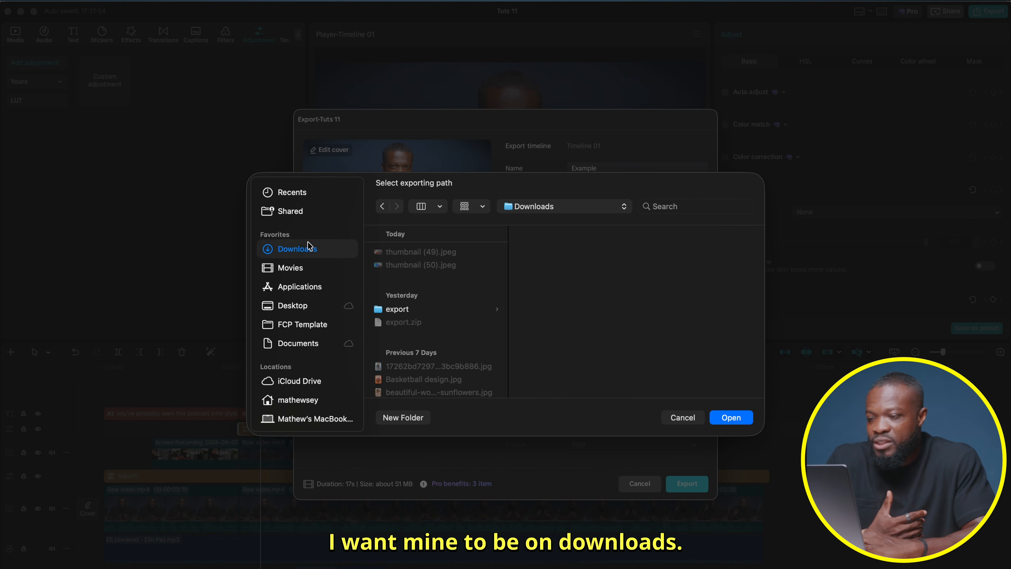
left_click(730, 416)
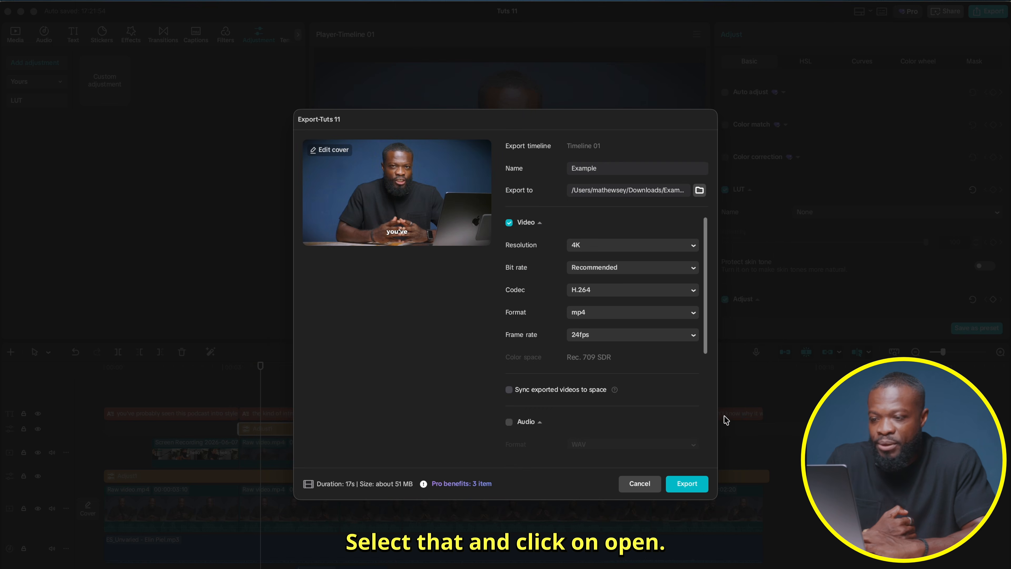
Choose 4K as the export resolution and 24fps as the frame rate
left_click(593, 250)
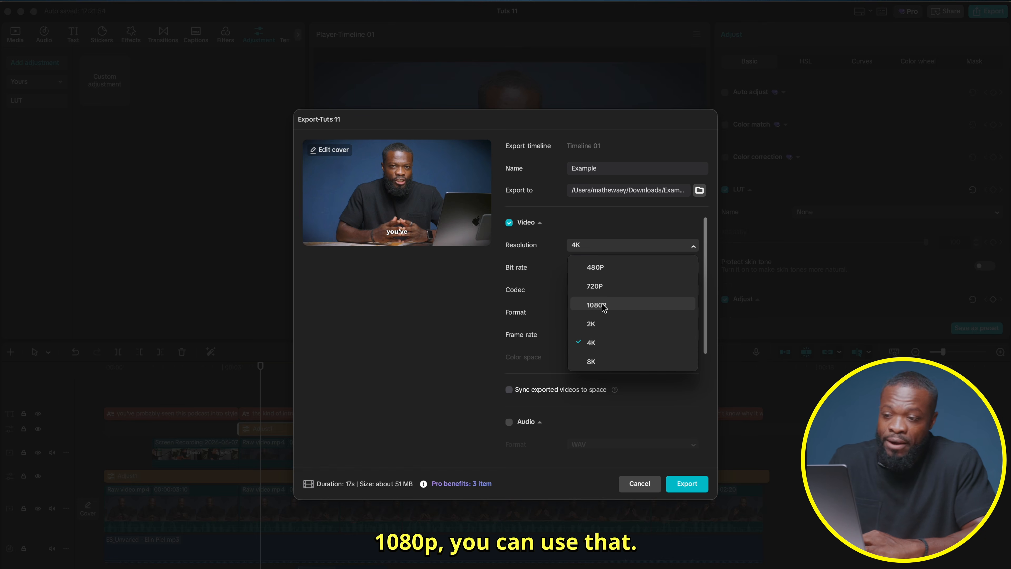
left_click(599, 344)
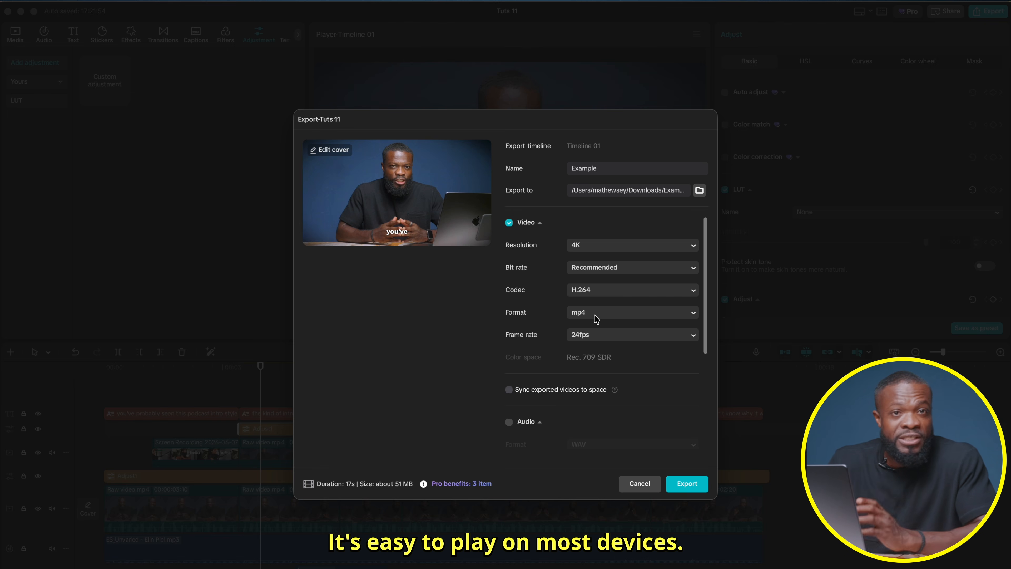
left_click(584, 339)
left_click(594, 355)
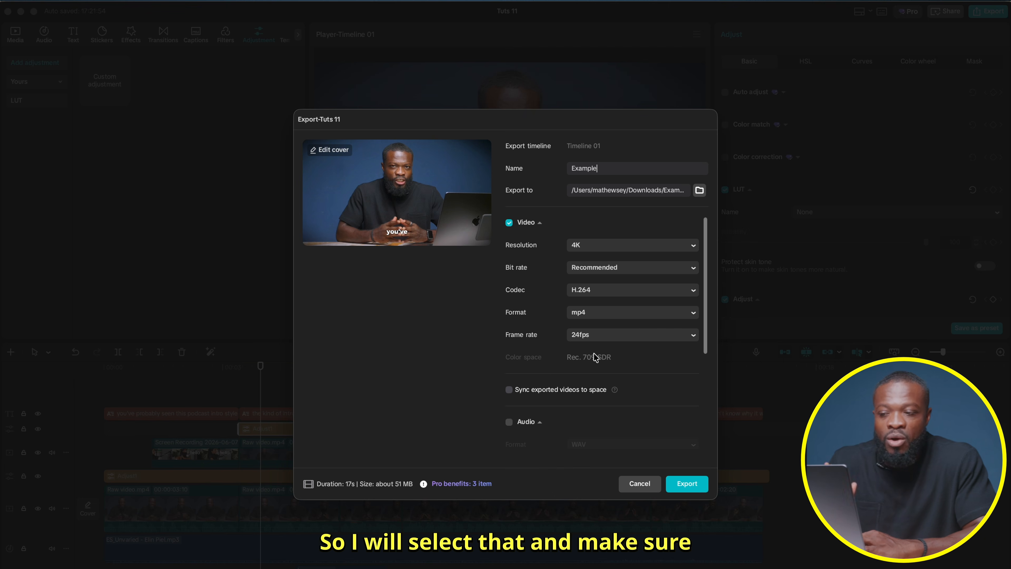
Review the audio, GIF and captions export options and export the video with these left off
scroll(562, 422, "down", 8)
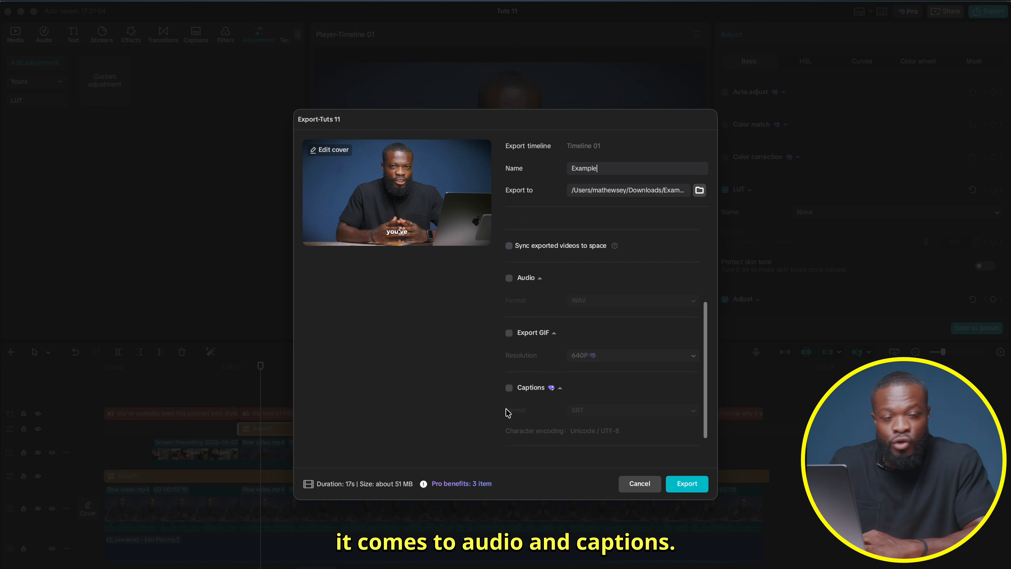
scroll(605, 345, "up", 8)
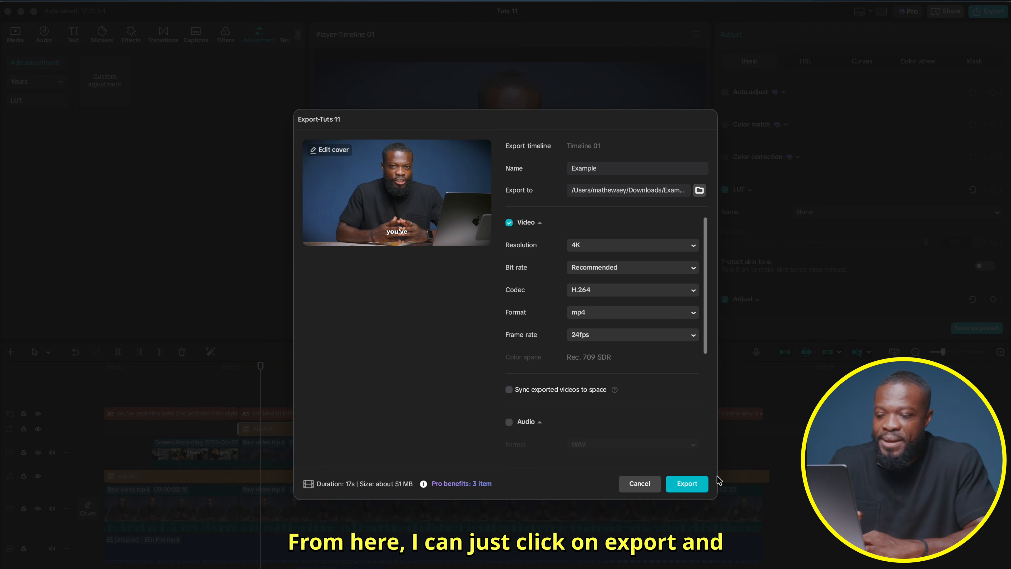
left_click(687, 483)
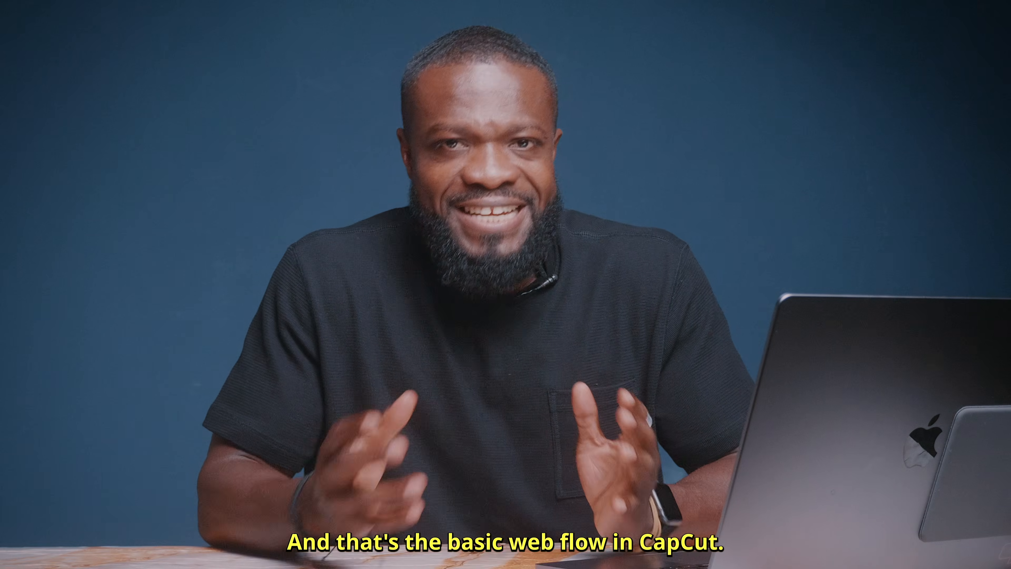